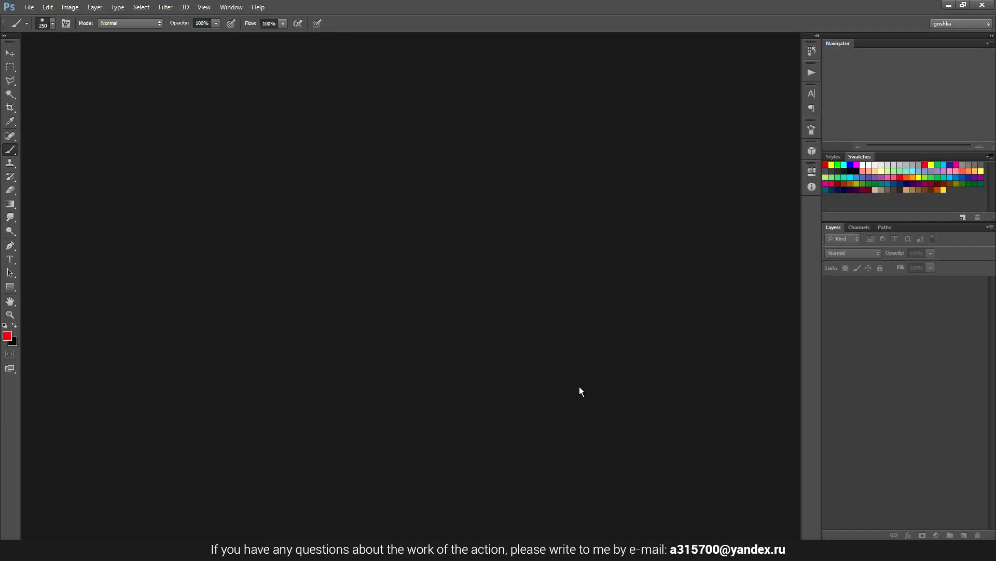
Step: Open the Edit menu to reach the Presets commands
left_click(47, 7)
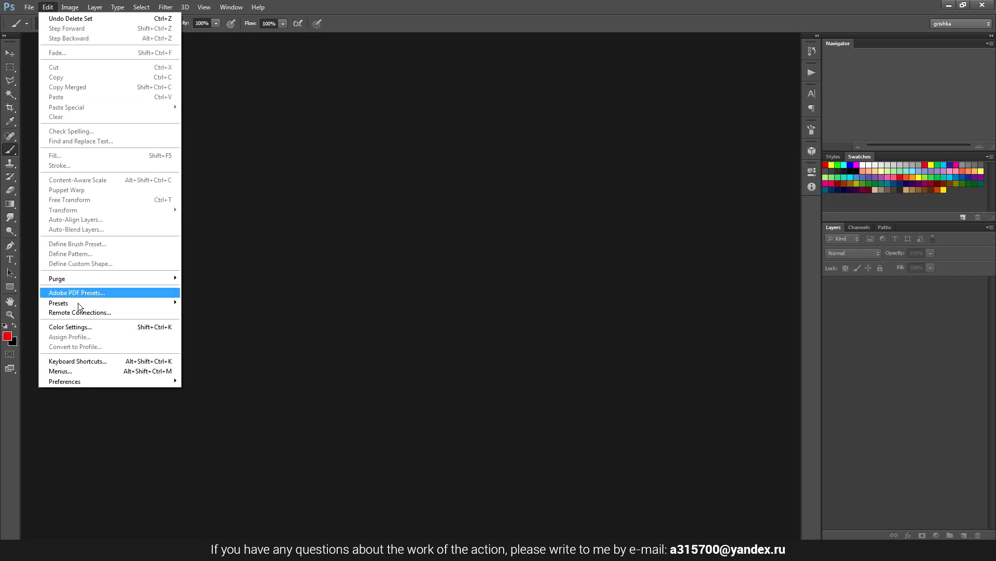
mouse_move(109, 302)
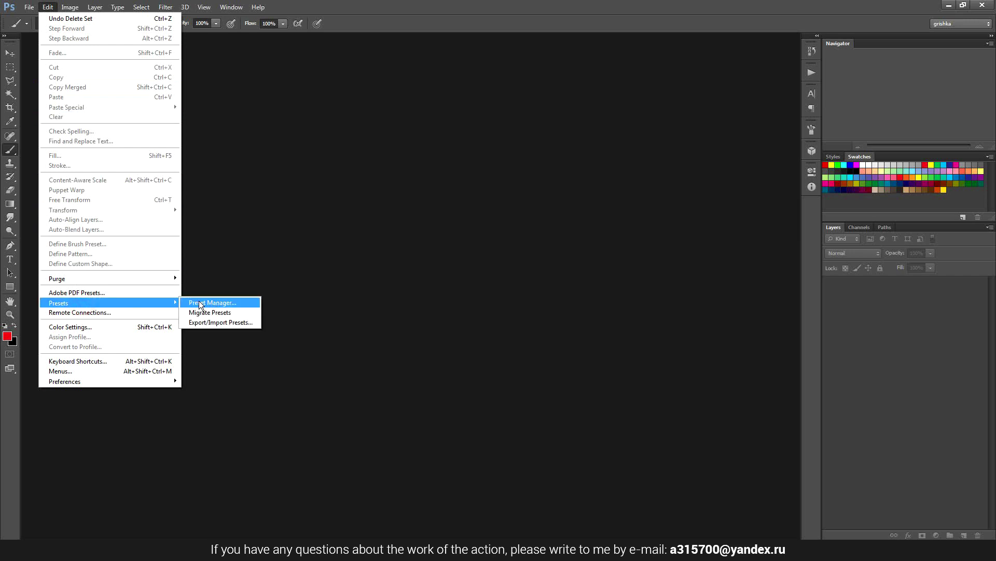
Step: Load the supplied Brushes preset file in the Preset Manager
left_click(225, 303)
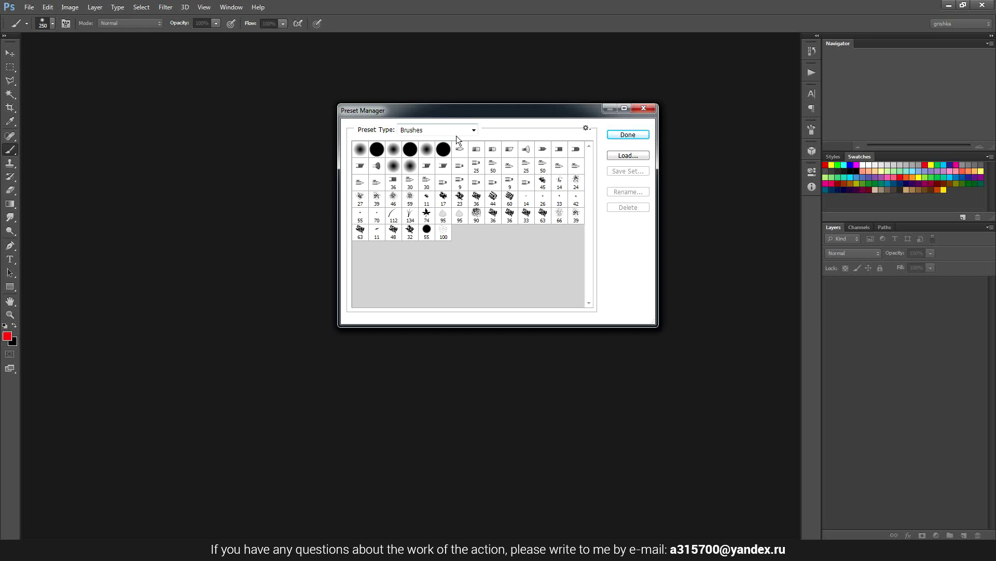
left_click(635, 155)
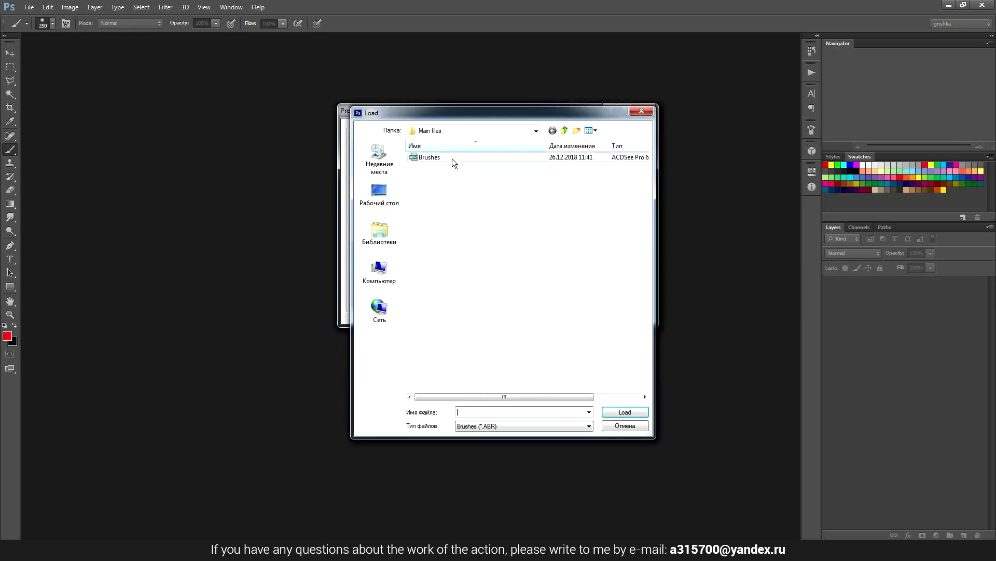
left_click(453, 158)
left_click(618, 413)
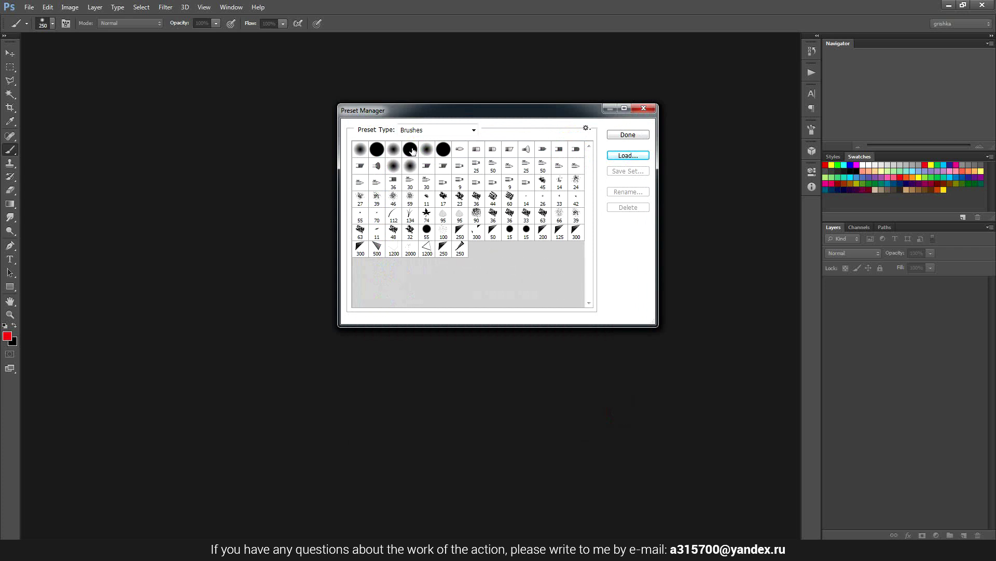
Step: Switch the preset type to Patterns and load the Patterns file
left_click(418, 130)
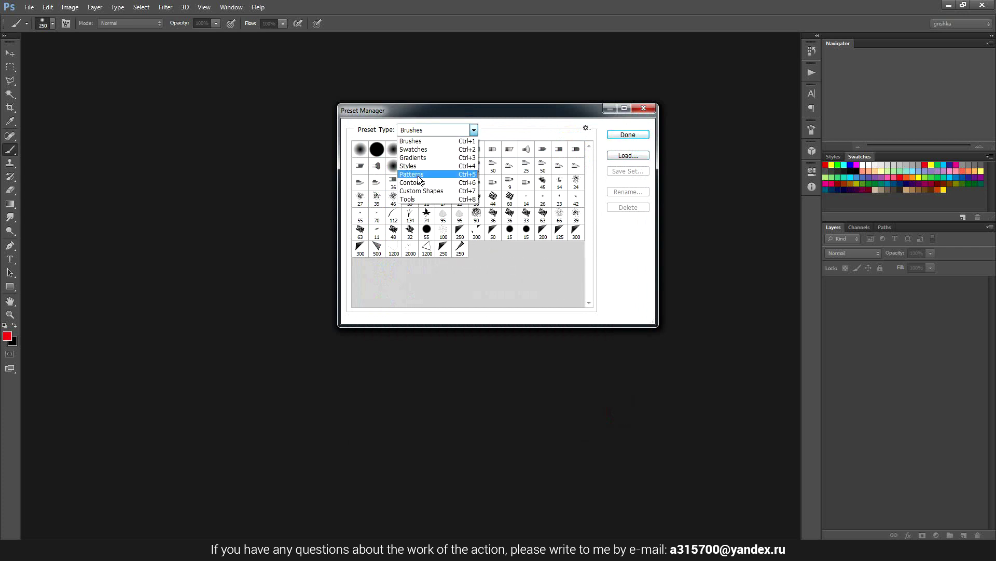
left_click(418, 174)
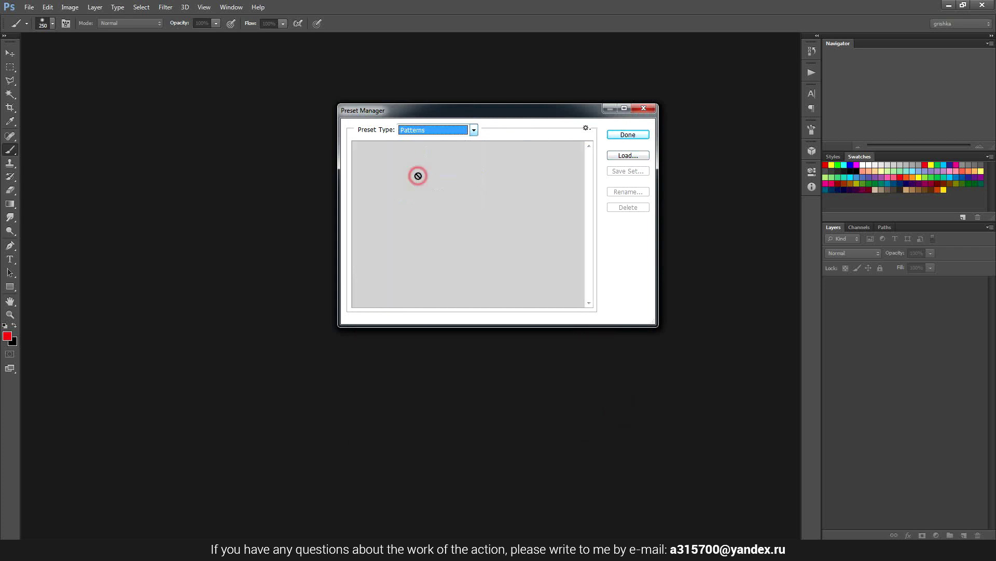
left_click(626, 156)
left_click(455, 157)
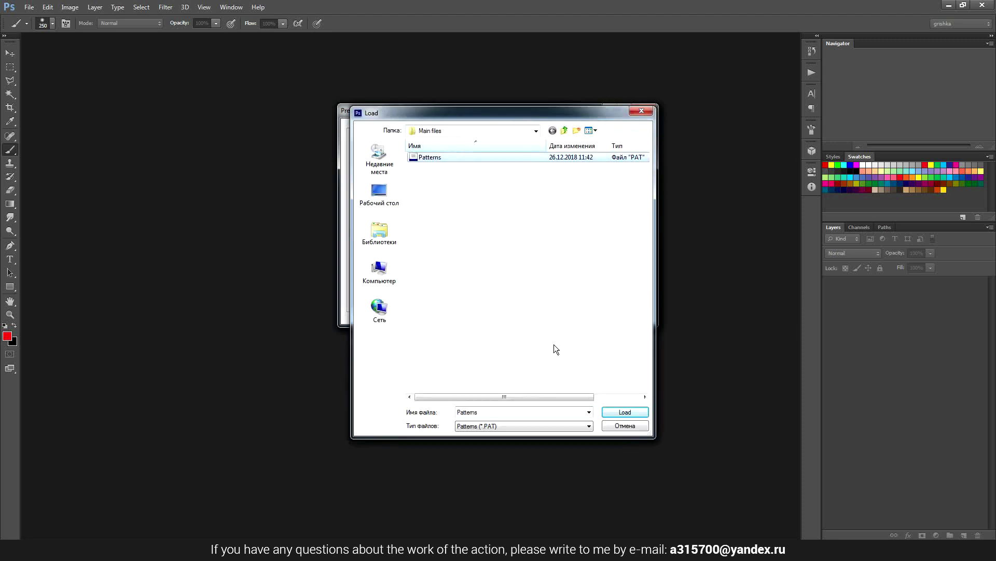
left_click(631, 412)
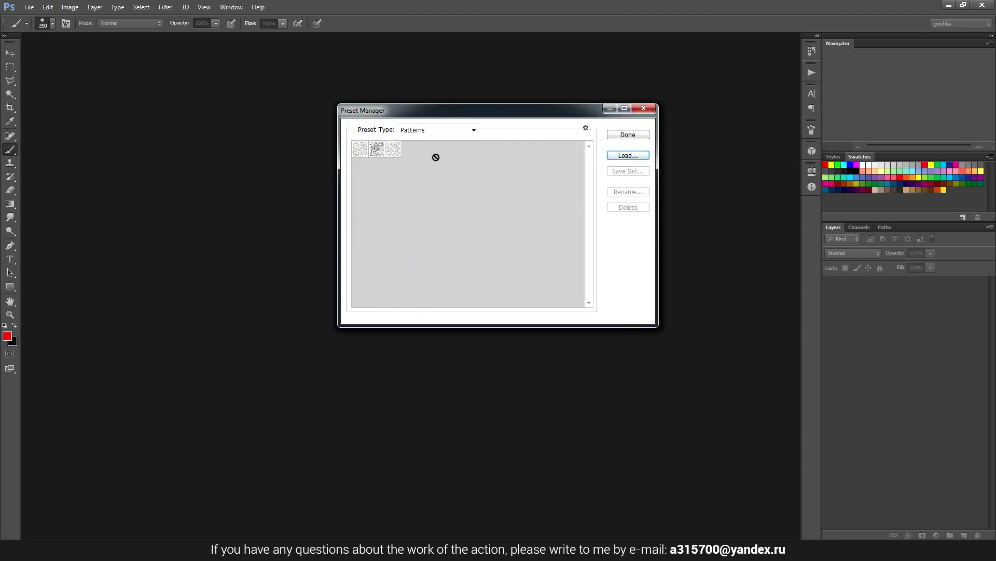
Step: Load the Gradients preset file and close the Preset Manager
left_click(443, 127)
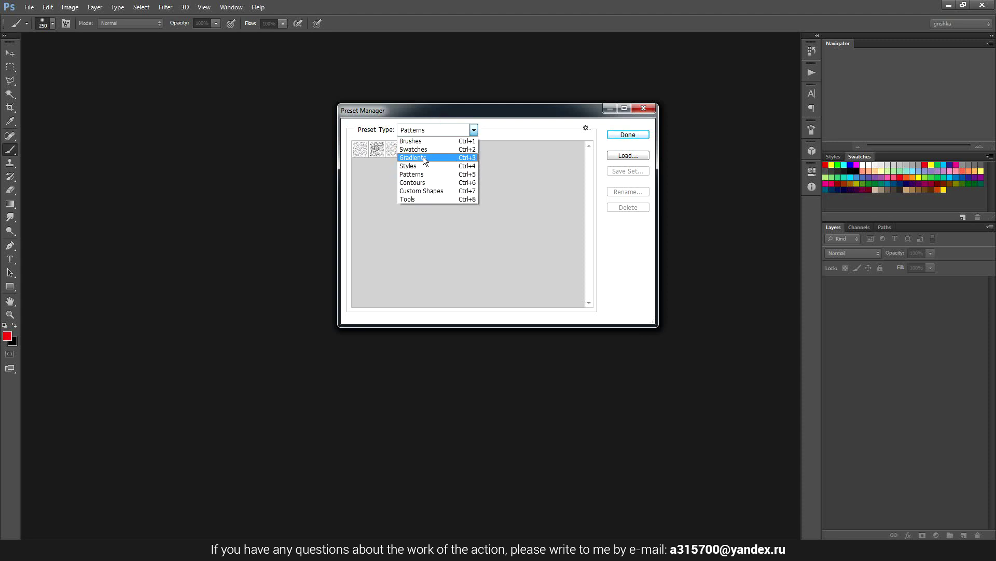
left_click(437, 157)
left_click(627, 155)
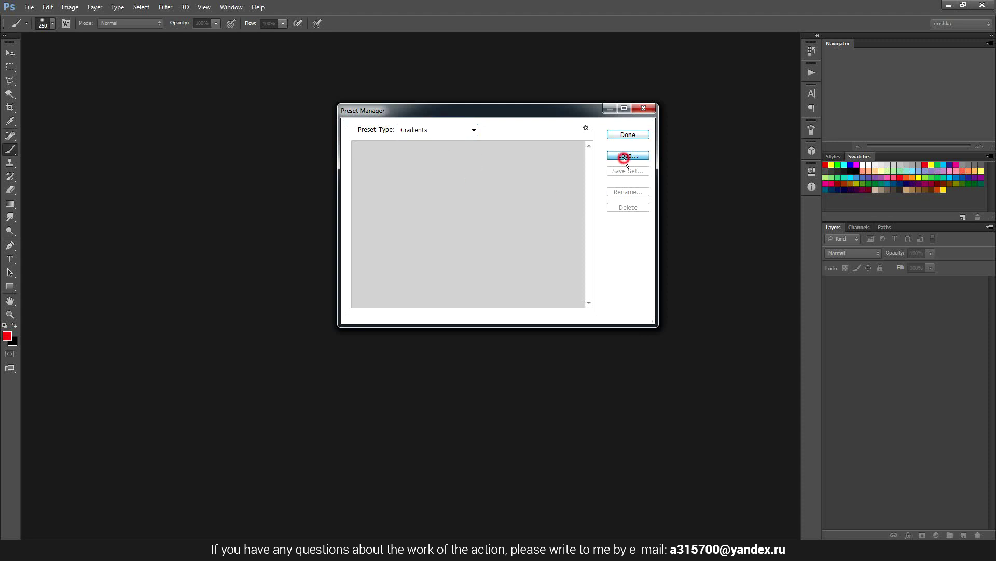
double_click(470, 157)
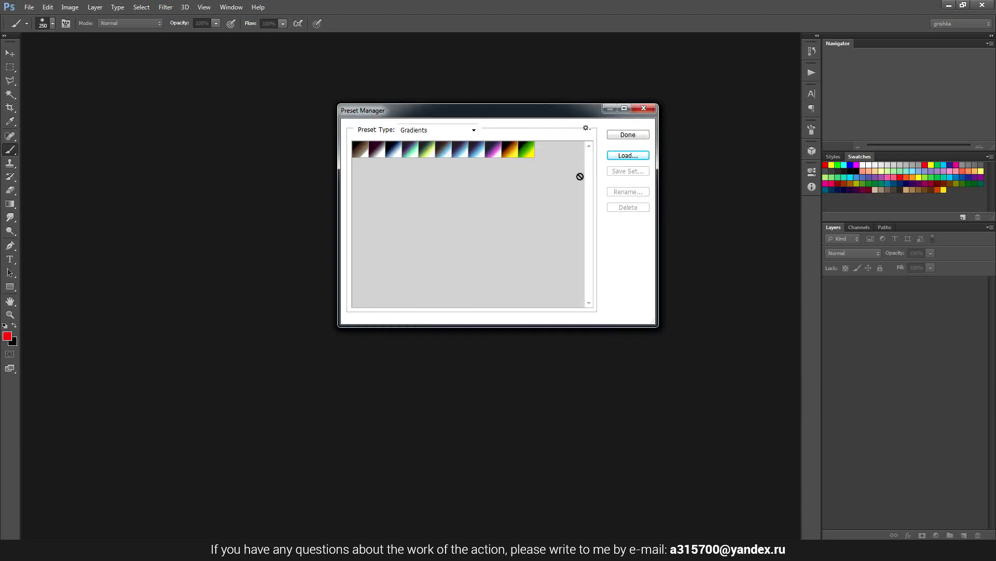
left_click(622, 135)
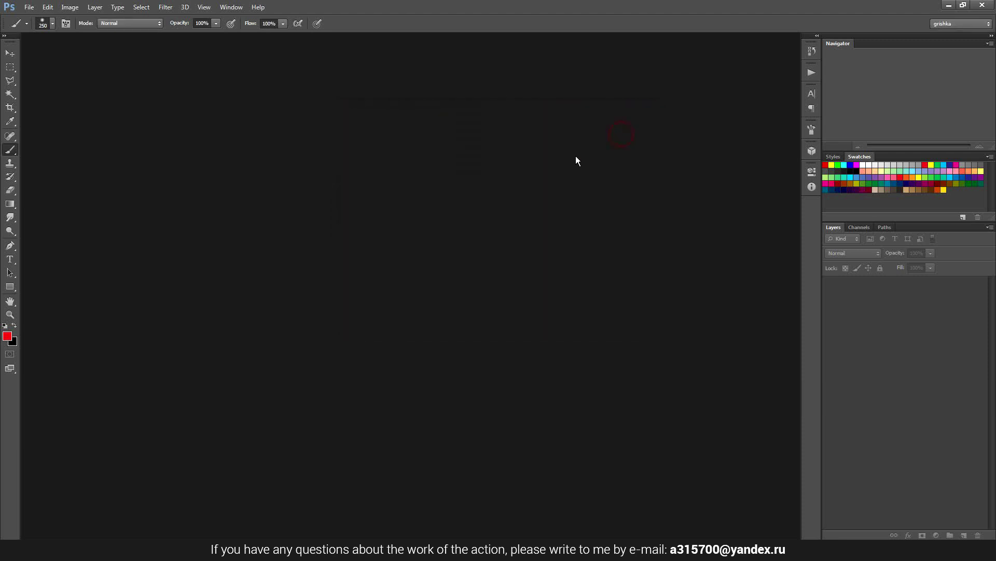
Step: Load the Polygonal.atn action file into the Actions panel
left_click(812, 73)
left_click(795, 65)
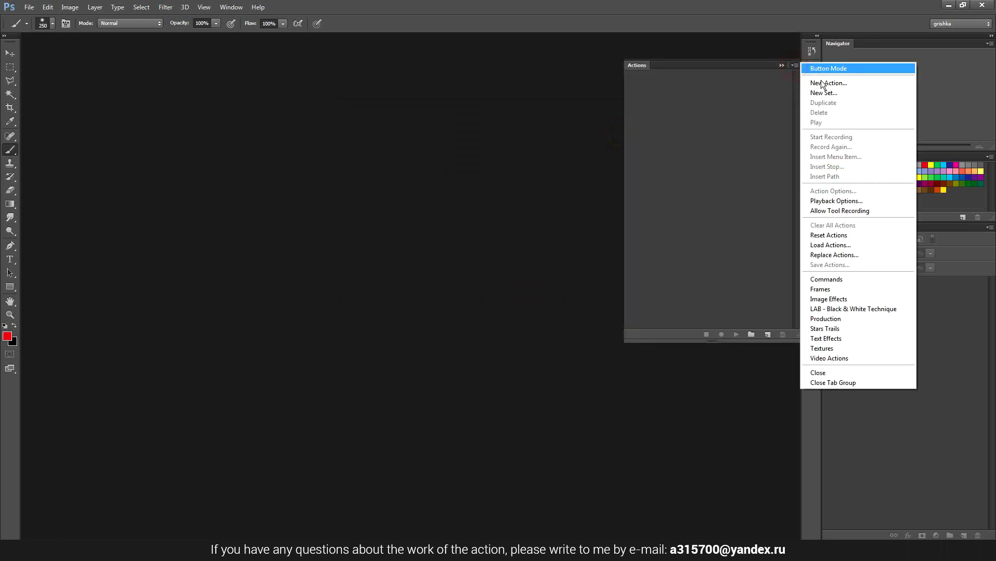
left_click(826, 248)
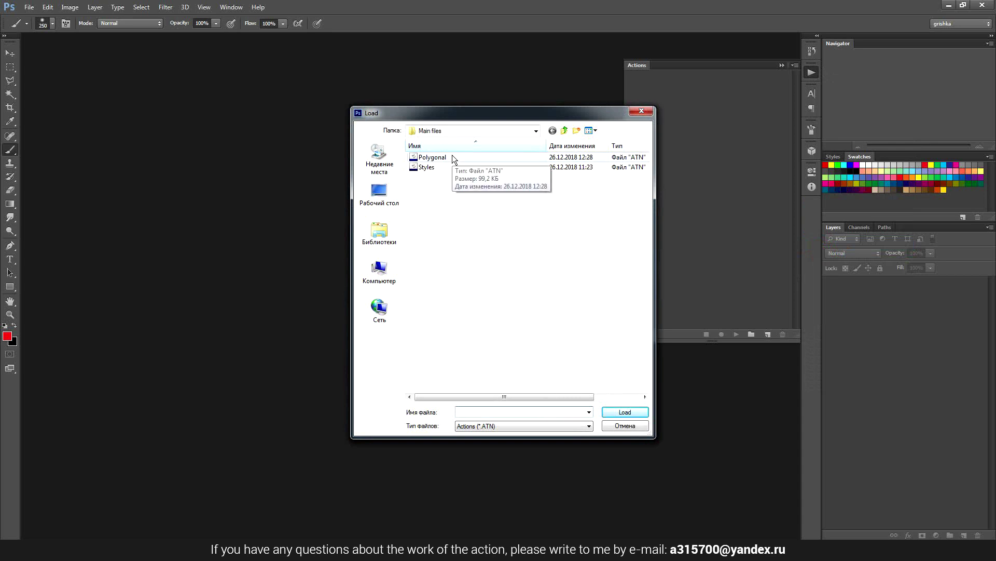
double_click(452, 157)
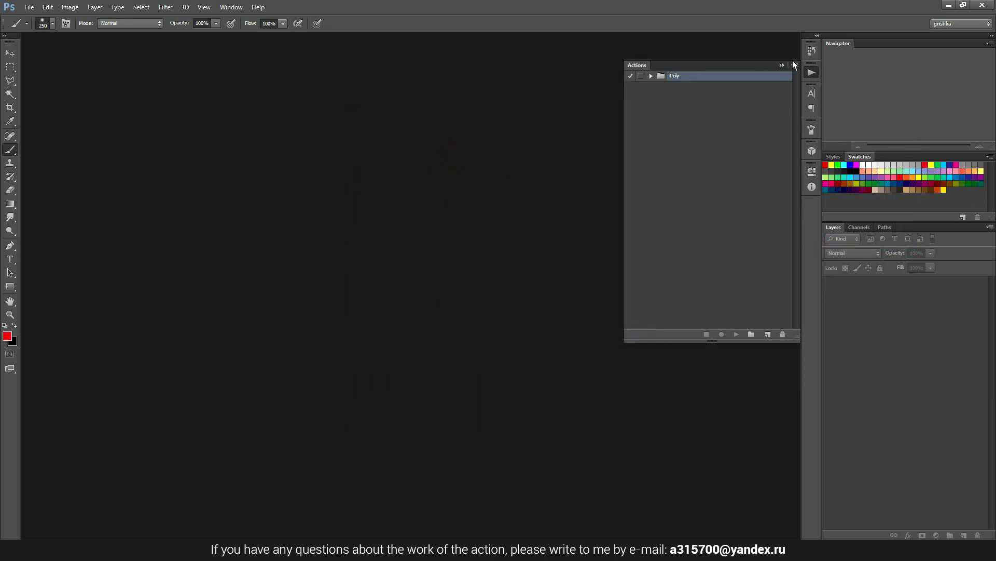
Step: Load Styles.atn as well and collapse the Actions panel
left_click(796, 66)
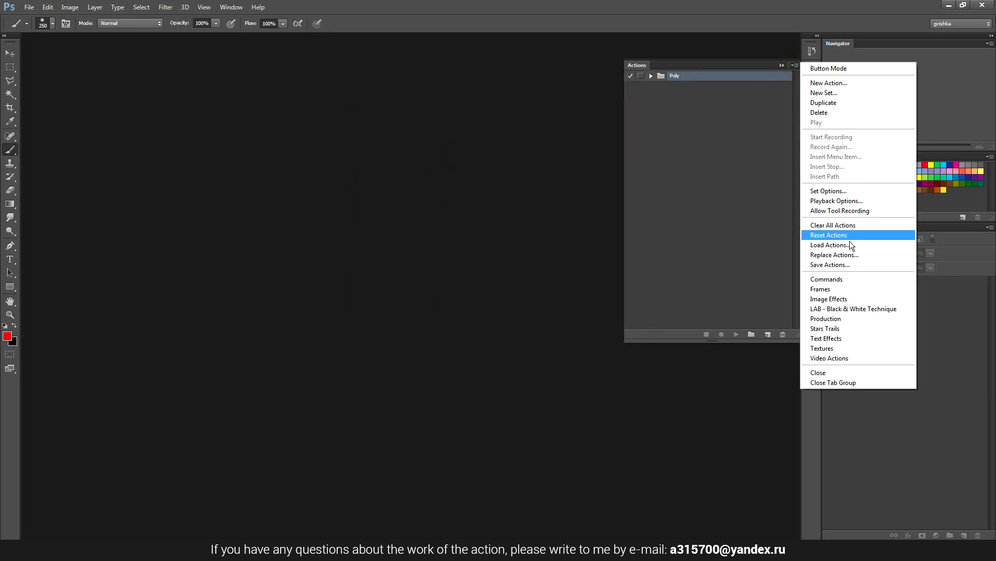
left_click(837, 247)
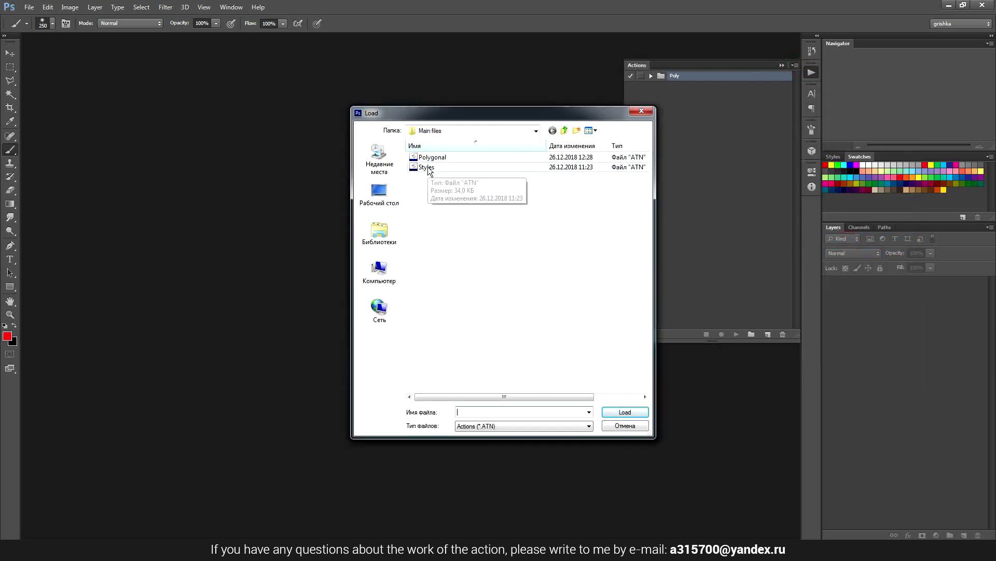
left_click(427, 167)
double_click(427, 167)
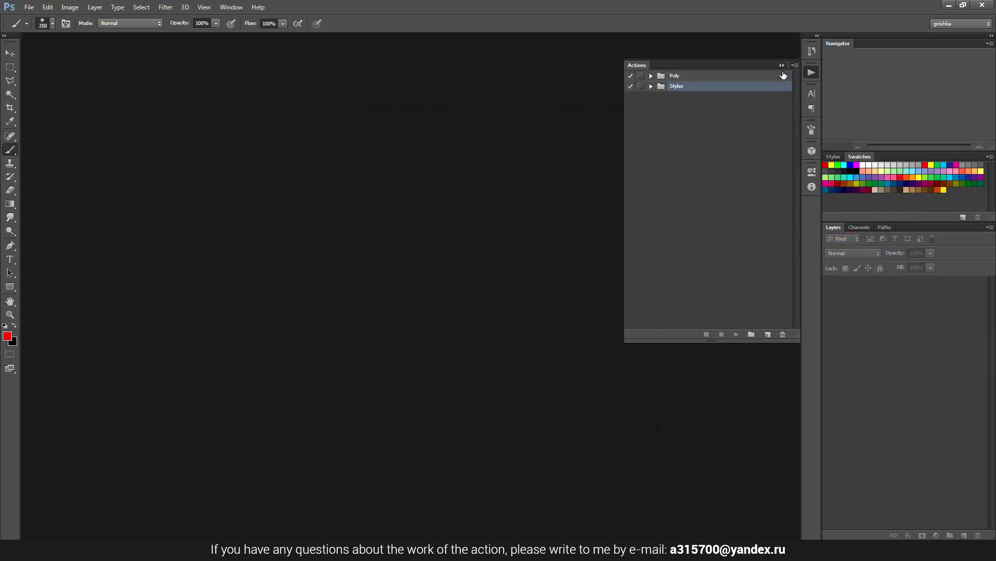
left_click(812, 73)
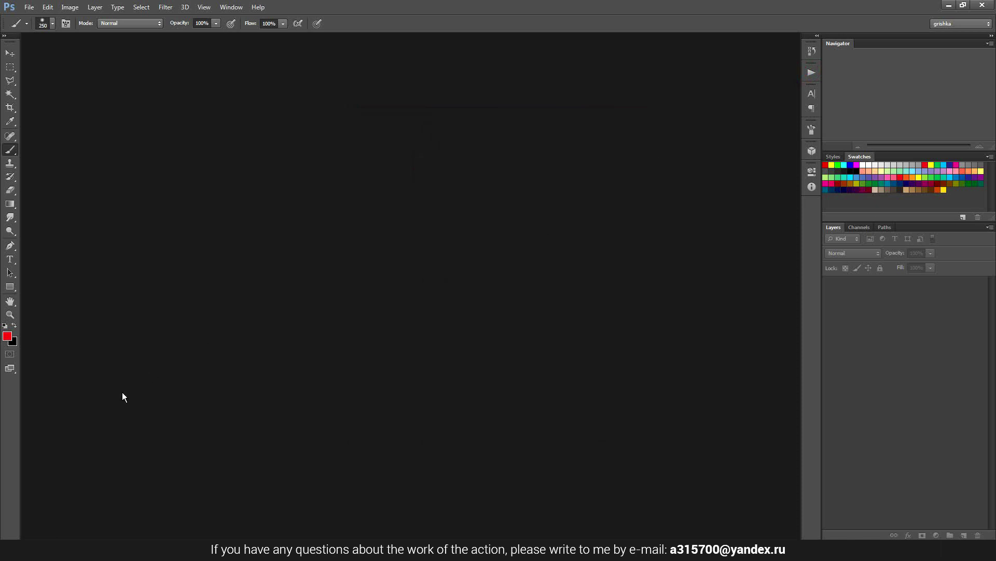
Step: Open Photo.psd from the Test image folder in Photoshop
key("alt+Tab")
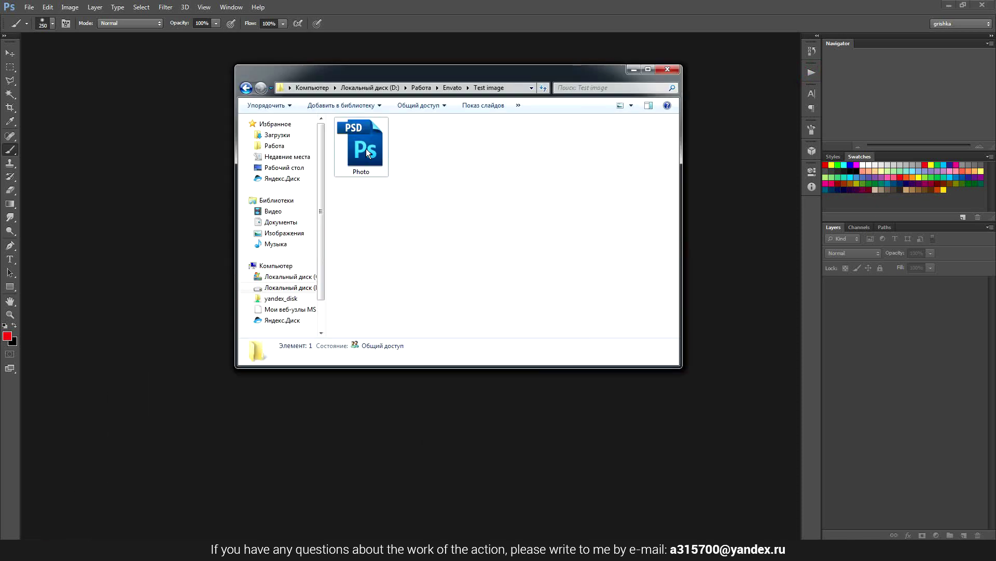
double_click(366, 148)
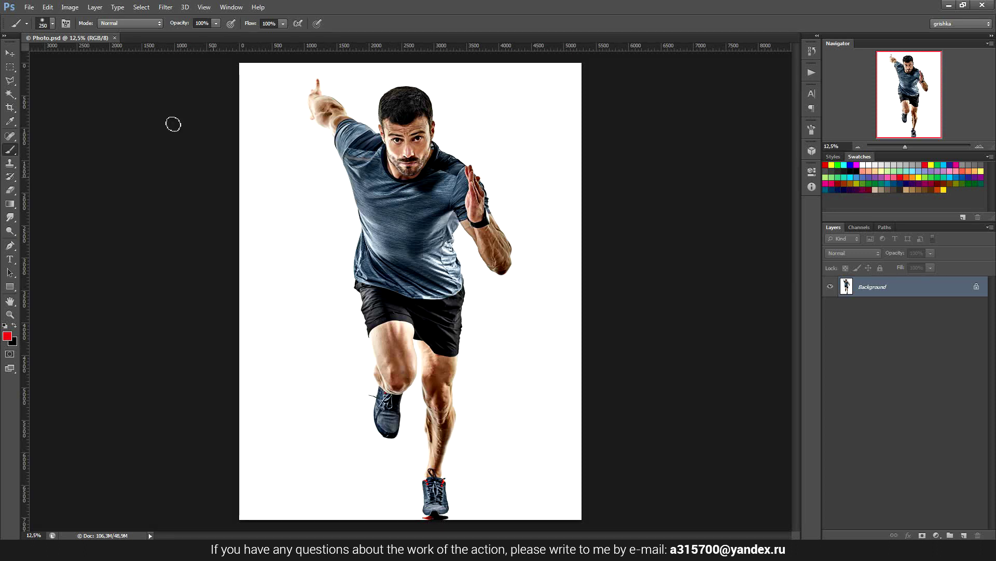
left_click(95, 7)
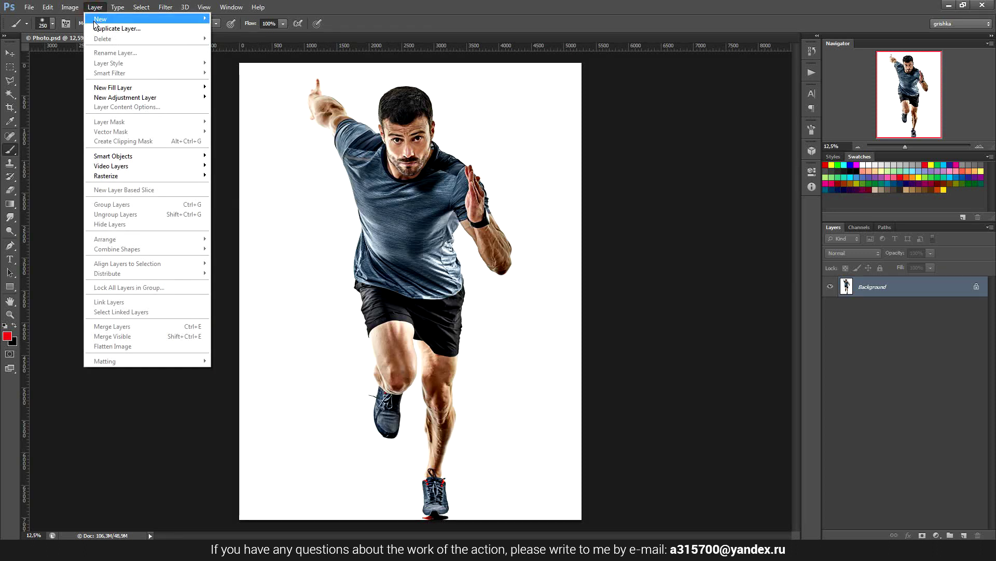
Step: Add a new layer named 'brush'
mouse_move(101, 19)
left_click(244, 20)
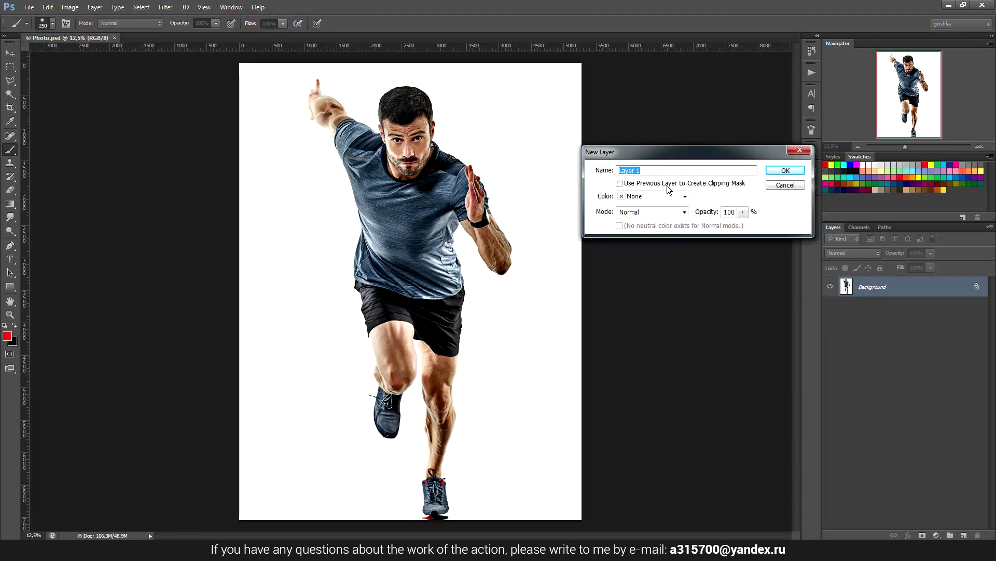
type("brush")
key("Return")
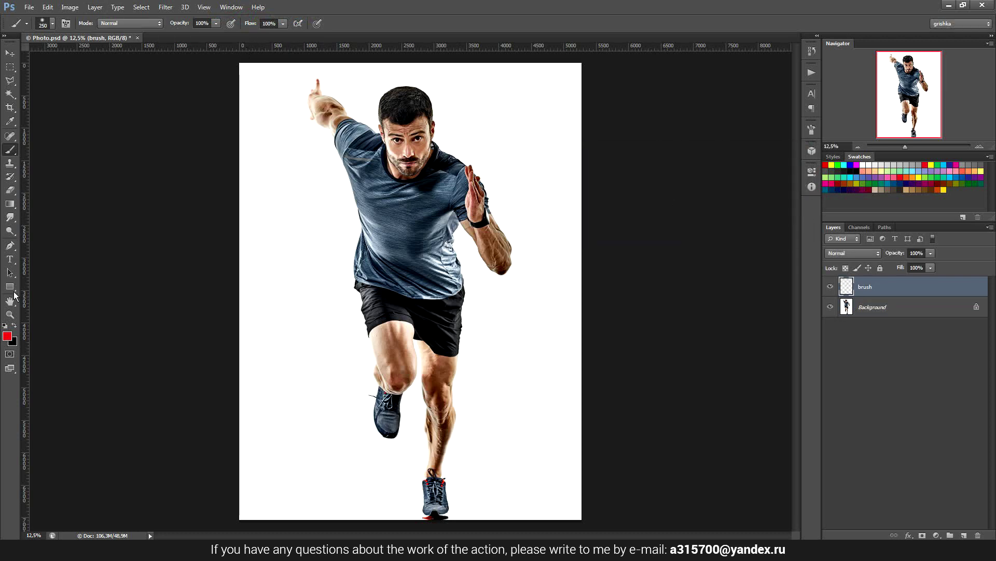
Step: Paint red over the runner with a smaller hard round brush
left_click(53, 22)
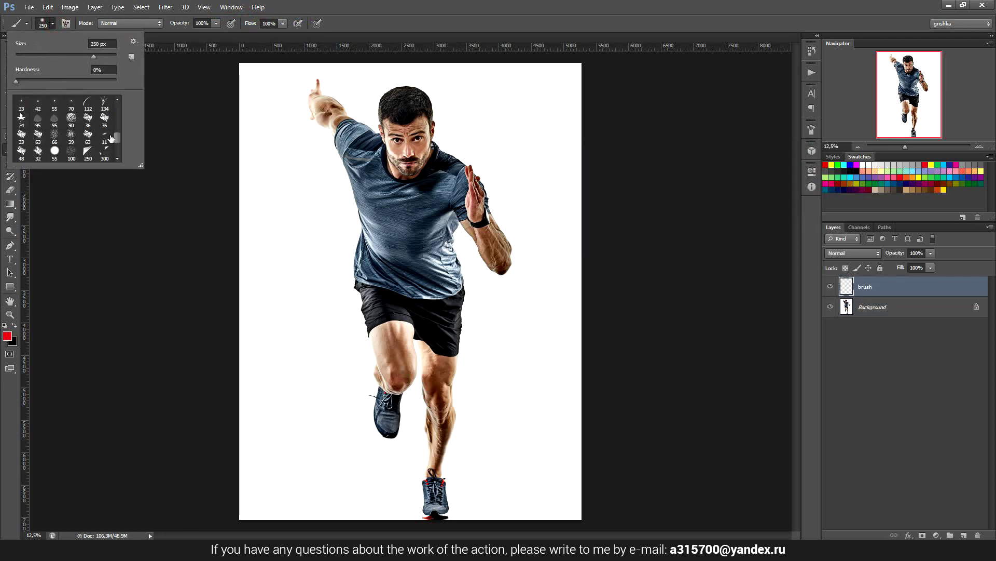
left_click_drag(117, 126, 117, 109)
left_click(104, 103)
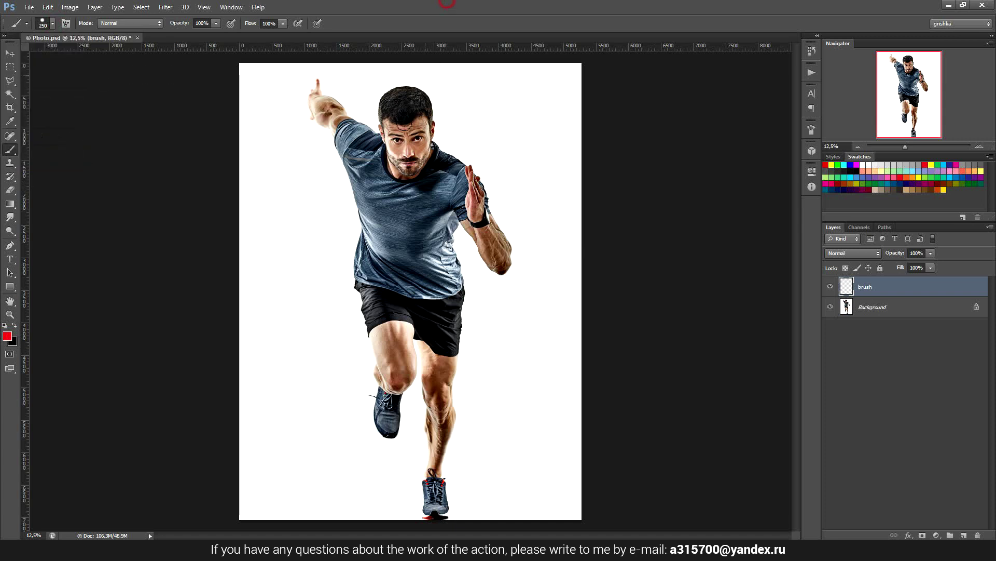
left_click(448, 5)
key("bracketleft")
mouse_move(395, 187)
left_mouse_down()
mouse_move(383, 194)
mouse_move(379, 171)
mouse_move(388, 253)
left_mouse_up()
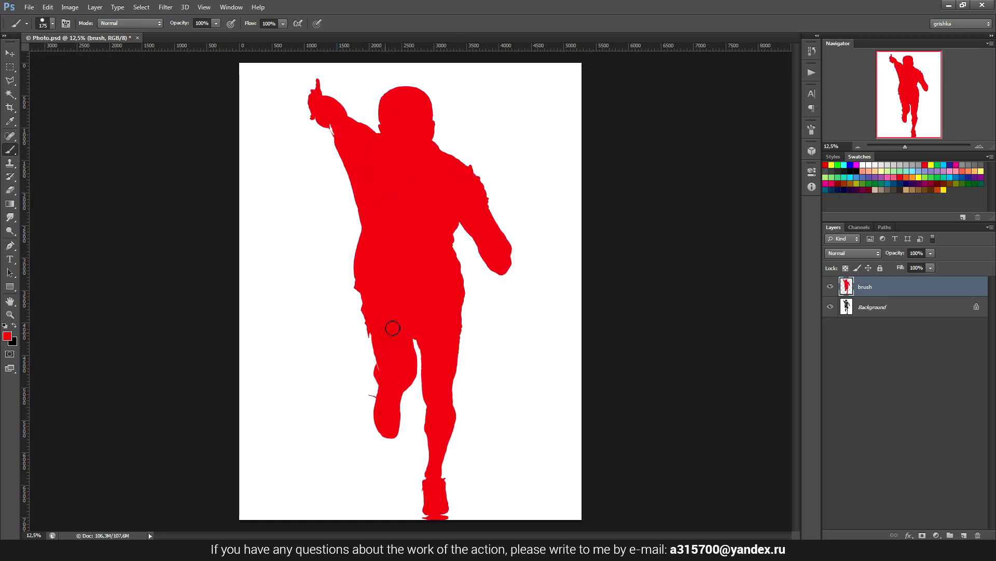
Step: Play the Poly set's PLAY action to create the shattered-polygon runner
left_click(811, 71)
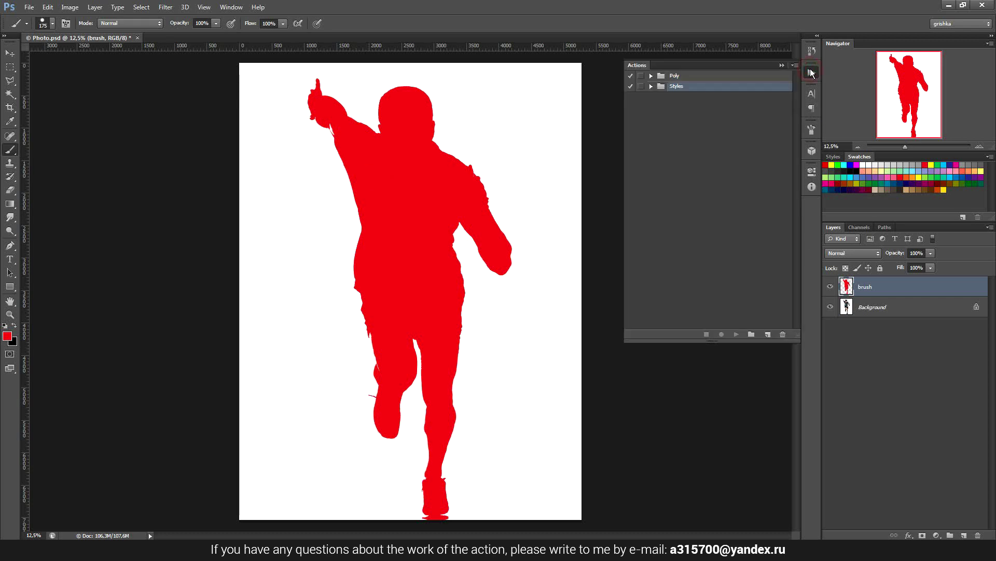
left_click(689, 76)
left_click(650, 76)
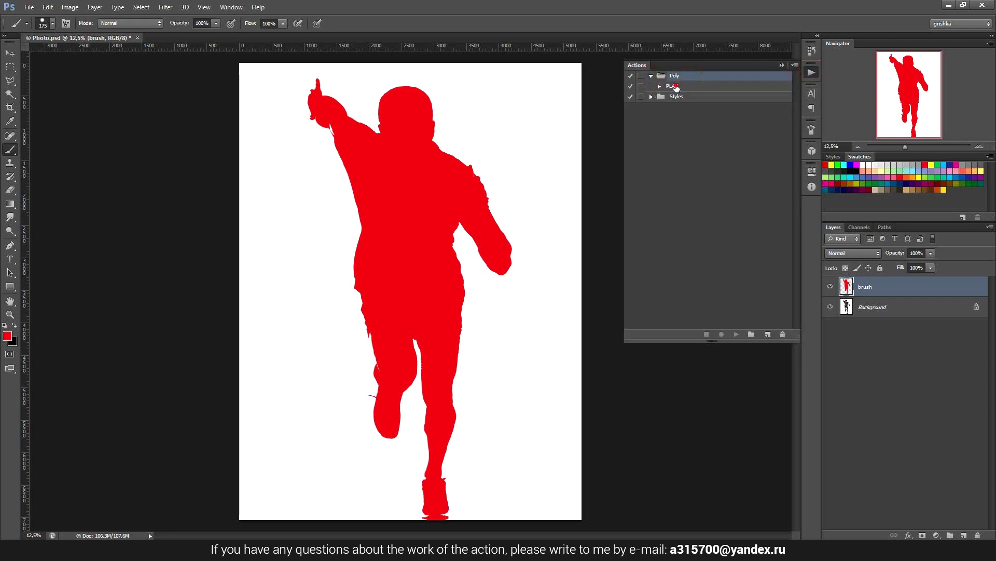
left_click(676, 87)
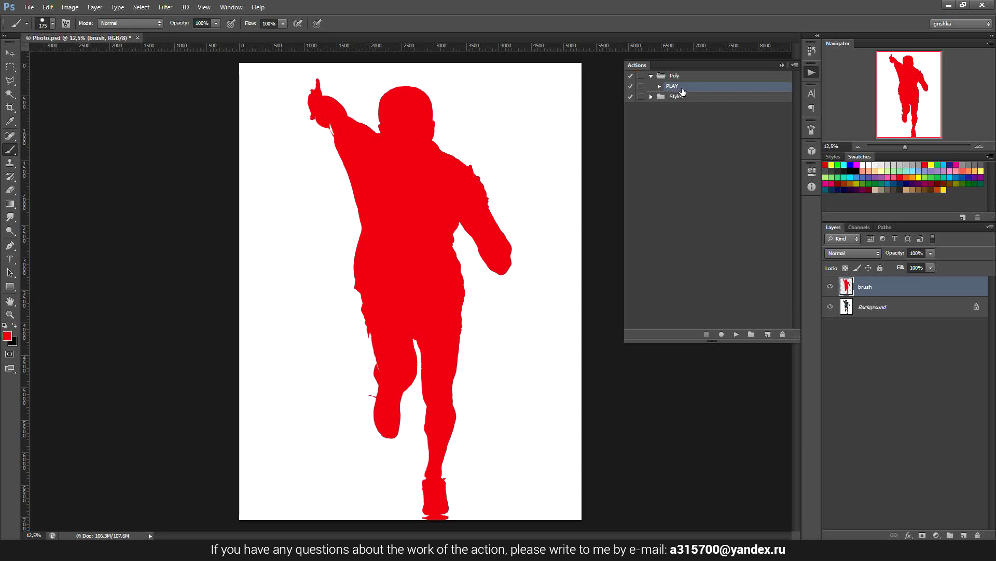
left_click(737, 334)
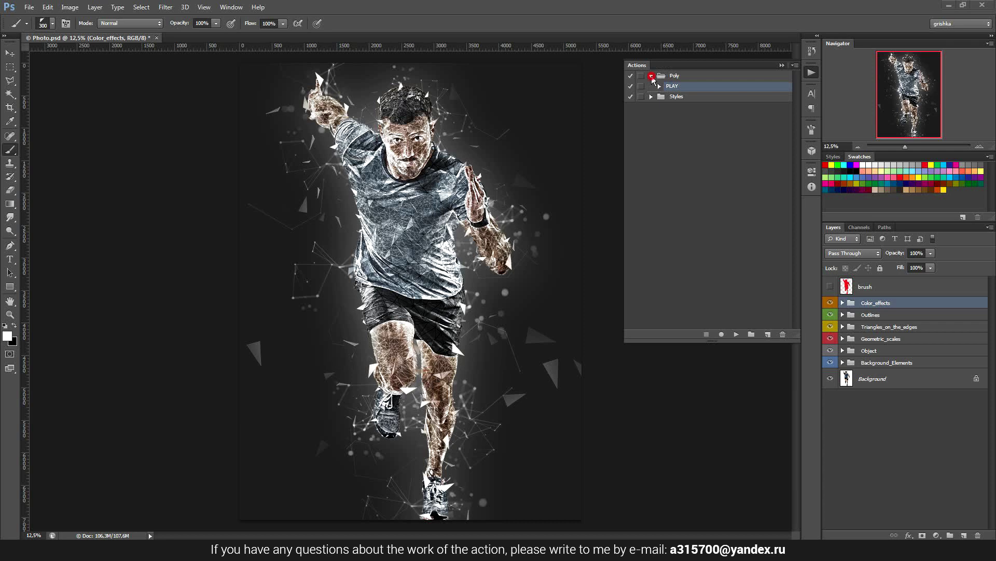
left_click(811, 73)
Step: Save Photo.psd with Maximize Compatibility kept on
left_click(29, 7)
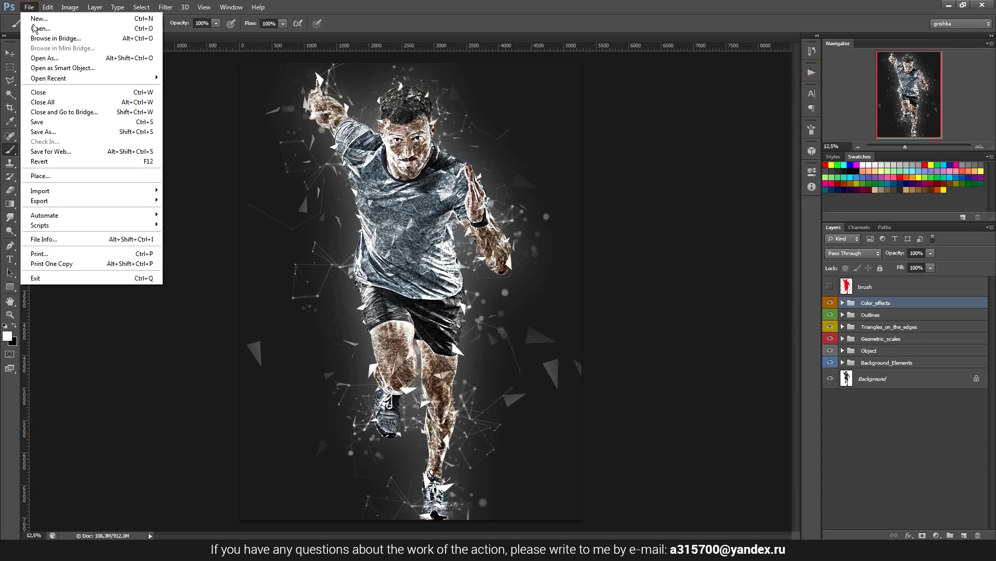
left_click(41, 123)
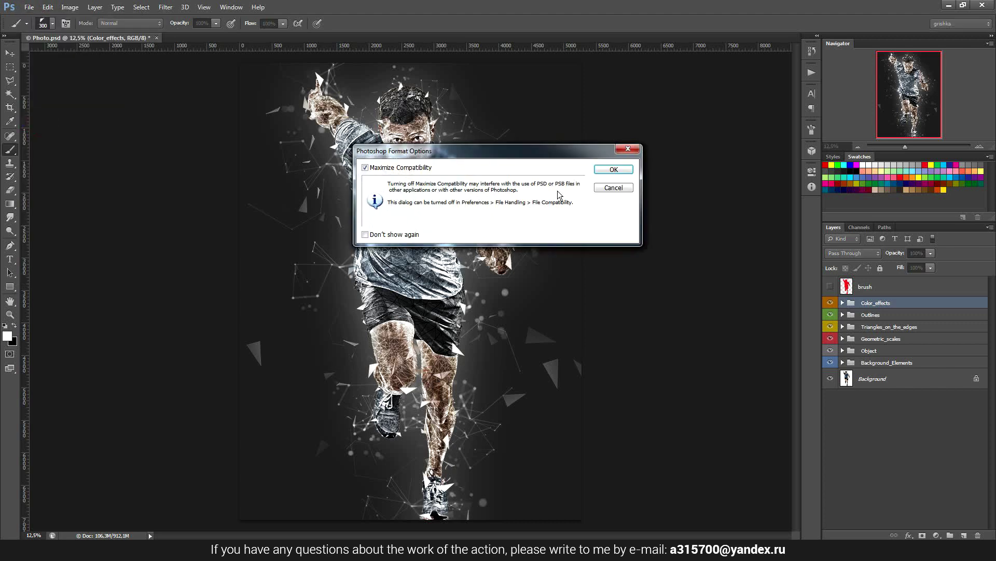
left_click(621, 170)
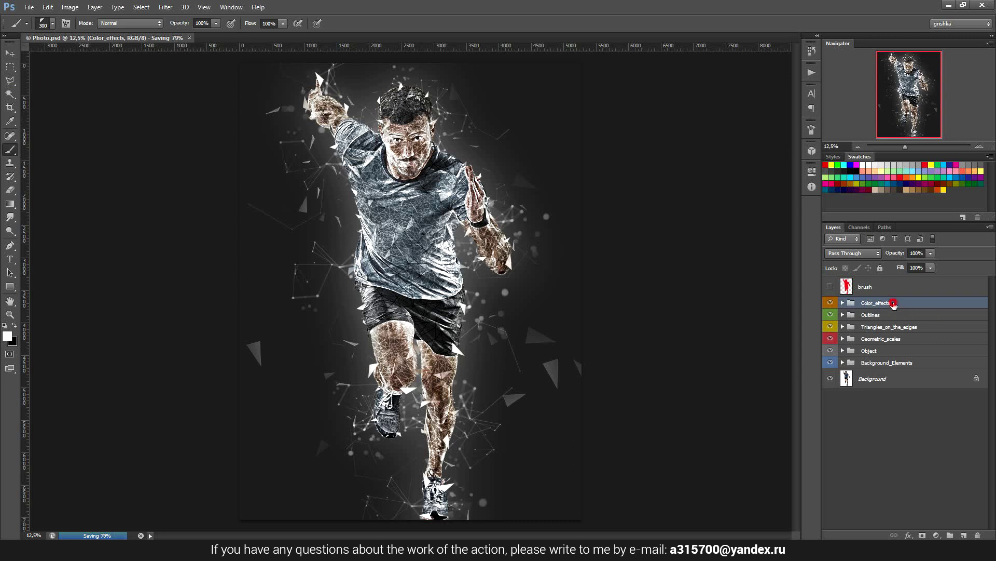
Step: Compare the colored and warm colored_2 overlays in Color_effects, keeping colored visible
left_click(843, 303)
left_click(875, 319)
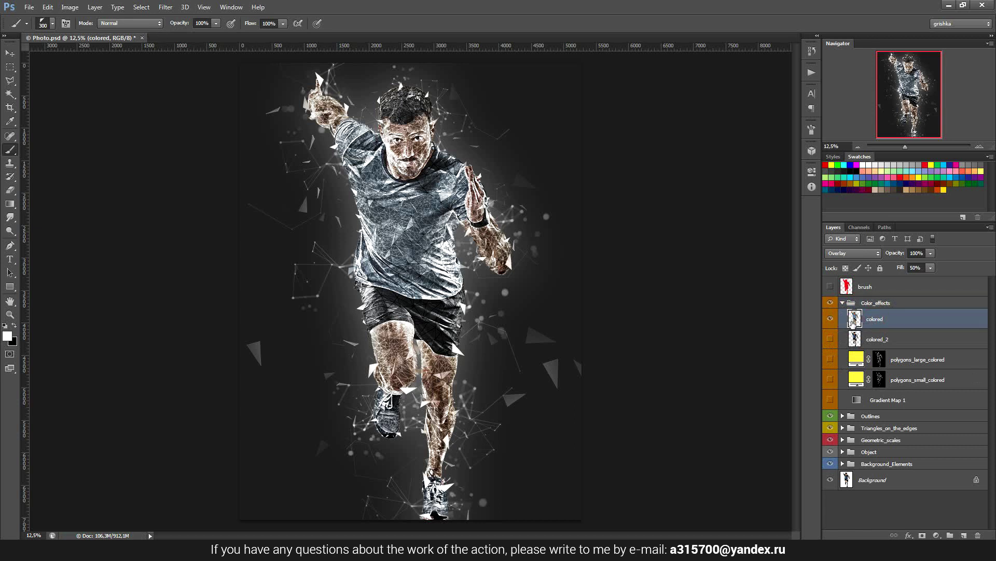
left_click(830, 319)
left_click(831, 319)
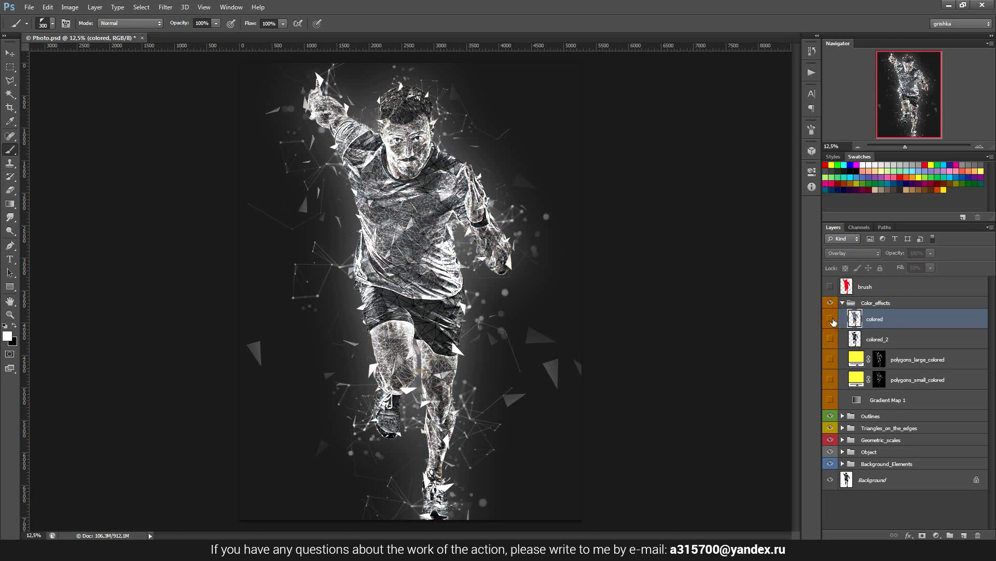
left_click(831, 338)
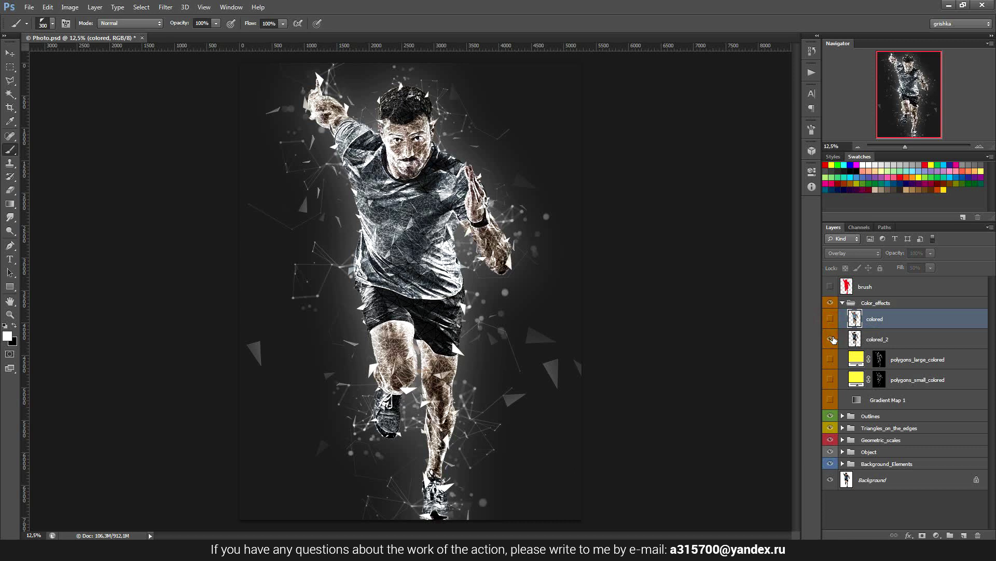
left_click(830, 338)
left_click(831, 319)
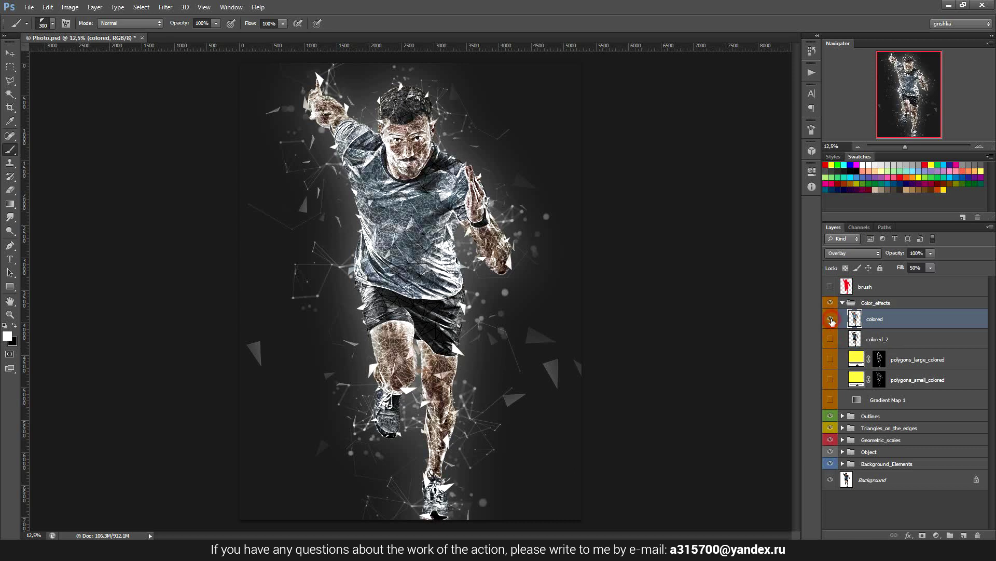
Step: Set the colored layer's fill to about 50% and expand the Outlines group
left_click_drag(934, 280, 944, 279)
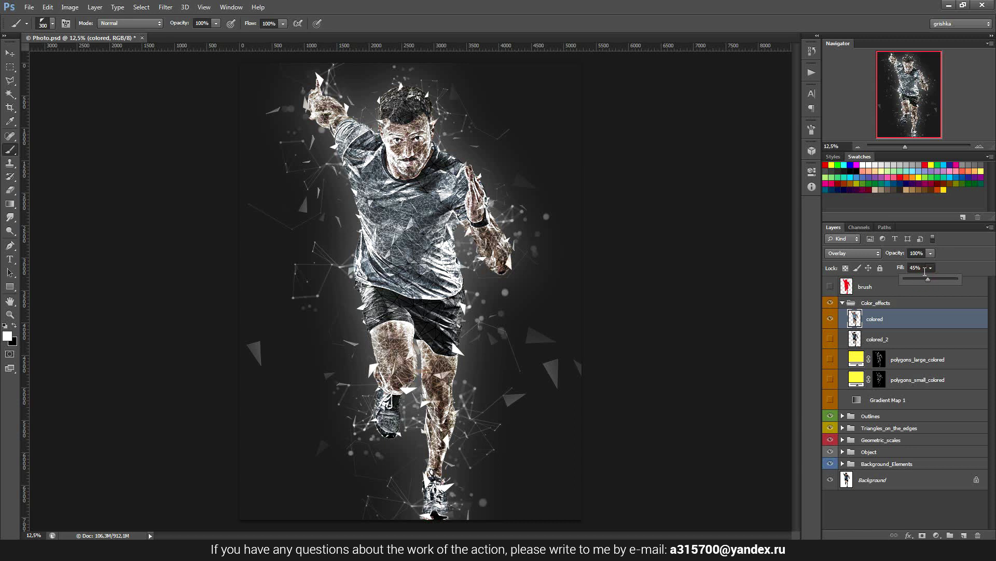
left_click_drag(928, 278, 930, 278)
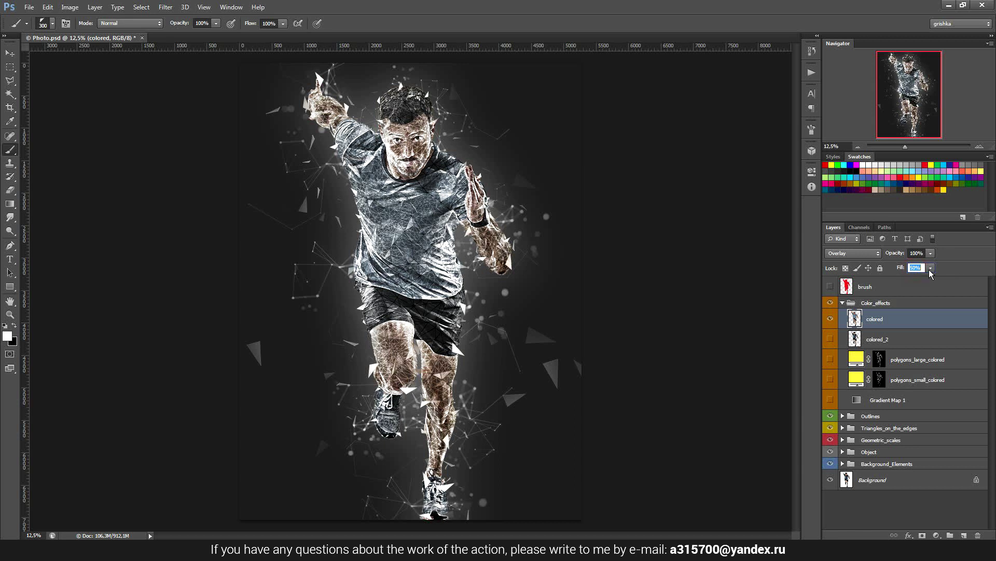
left_click(916, 319)
left_click(844, 303)
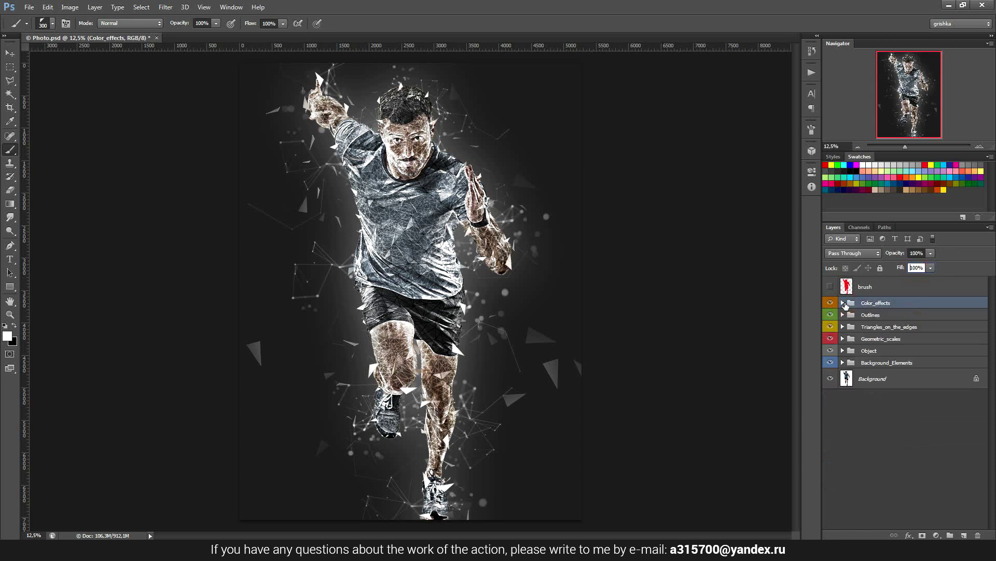
left_click(866, 317)
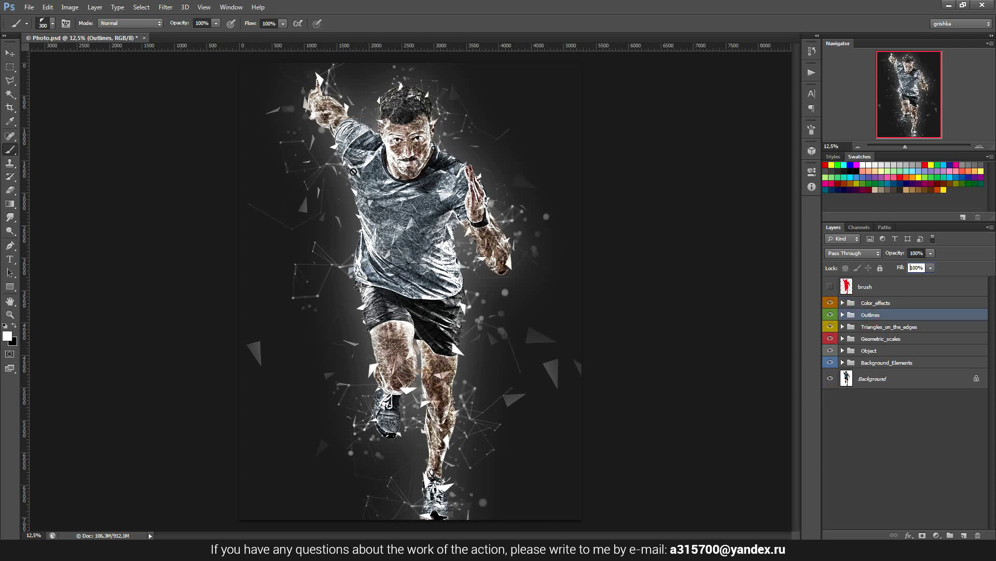
left_click(6, 53)
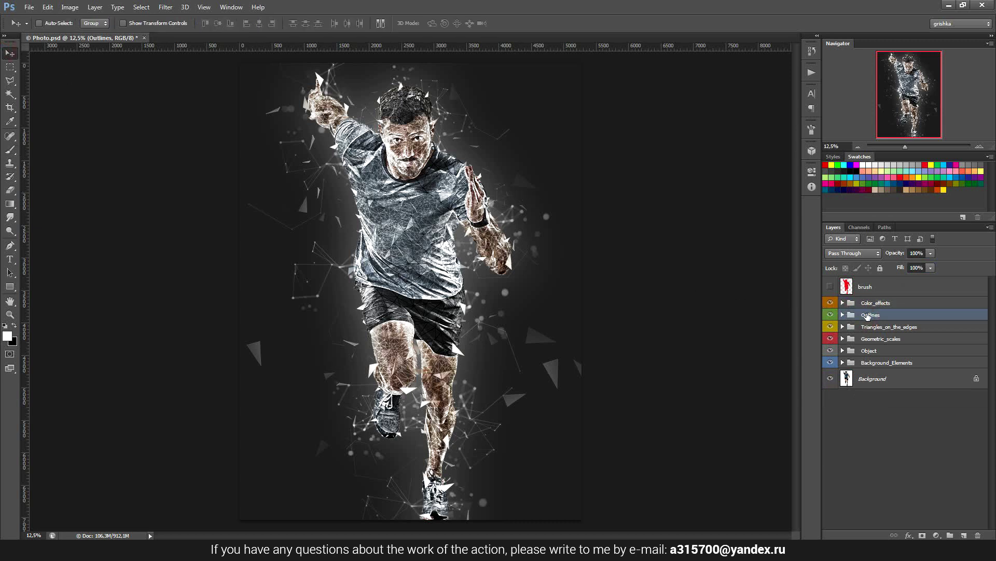
left_click(843, 315)
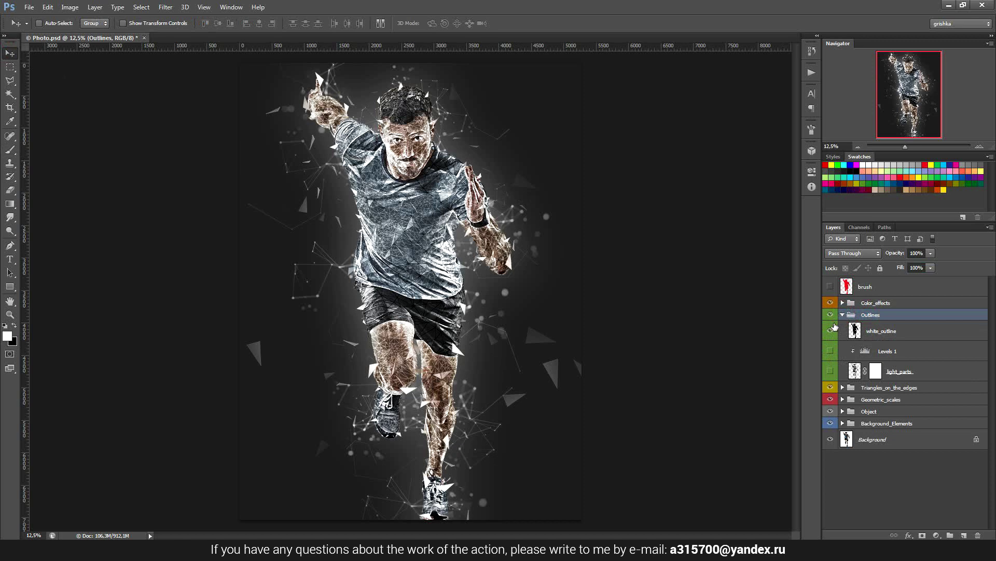
Step: Toggle white_outline, light_parts and Levels 1 visibility to compare their effect
left_click(832, 332)
left_click(832, 332)
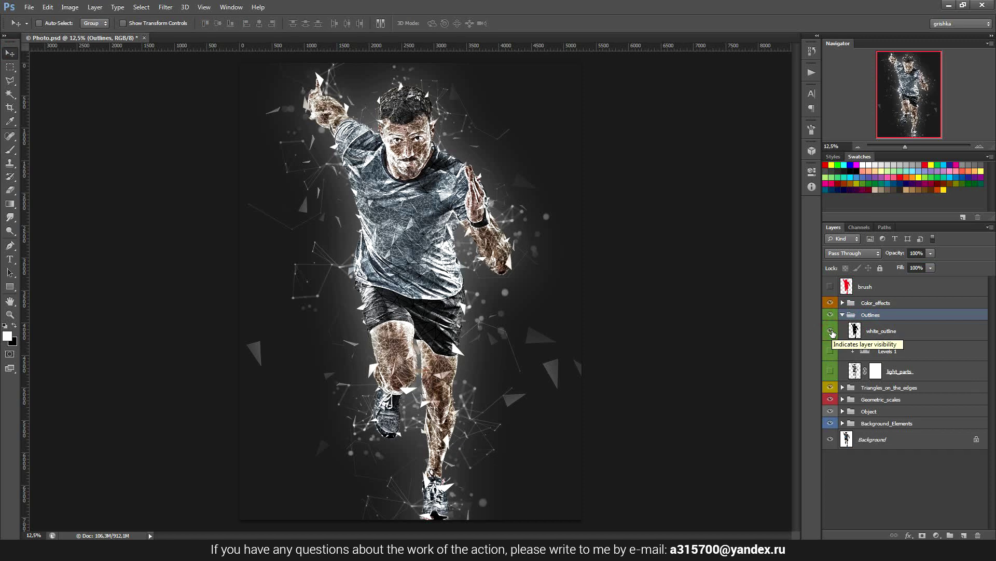
left_click(832, 332)
left_click(832, 332)
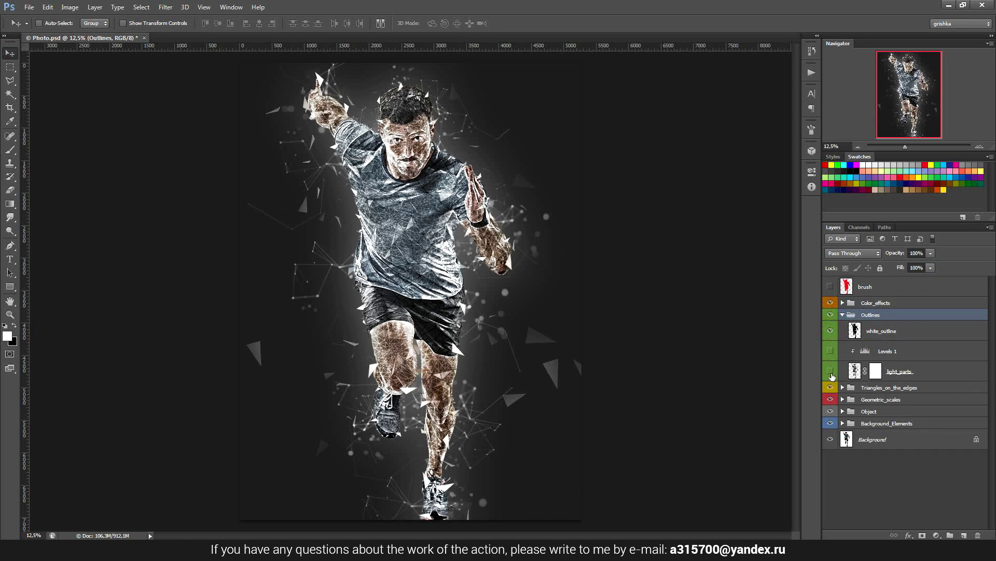
left_click(830, 372)
left_click(830, 371)
left_click(831, 372)
left_click(831, 351)
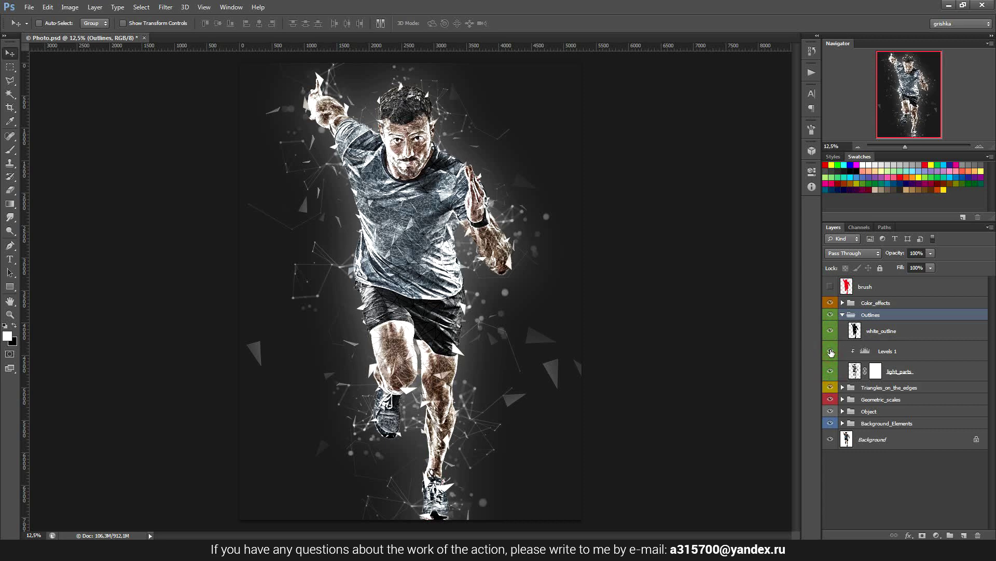
left_click(831, 370)
left_click(830, 371)
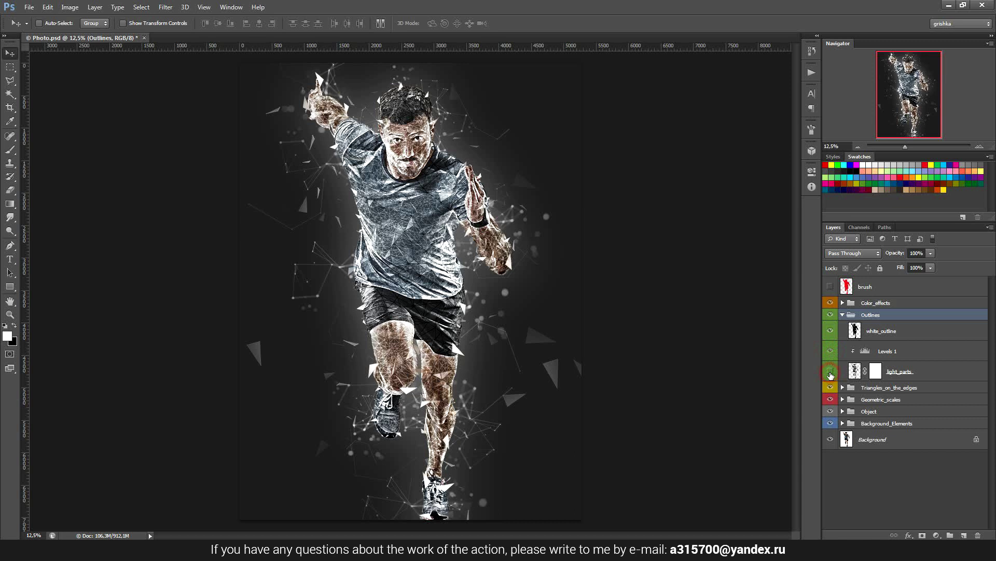
Step: Set Levels 1 to black input 50 and midtone 1,4
double_click(864, 351)
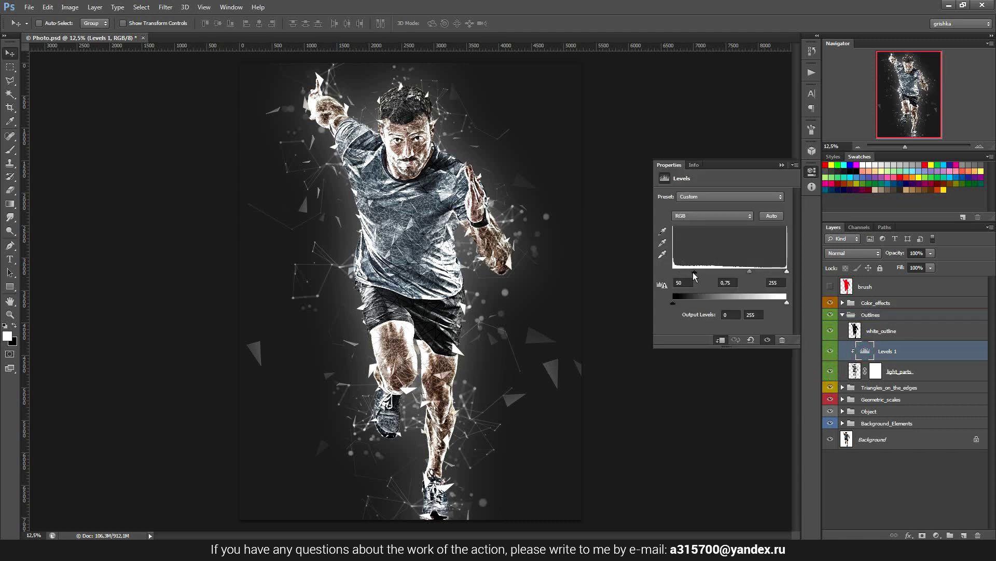
mouse_move(694, 272)
left_mouse_down()
mouse_move(676, 270)
mouse_move(711, 272)
mouse_move(654, 270)
mouse_move(698, 269)
mouse_move(702, 282)
left_mouse_up()
double_click(682, 283)
type("50")
key("Return")
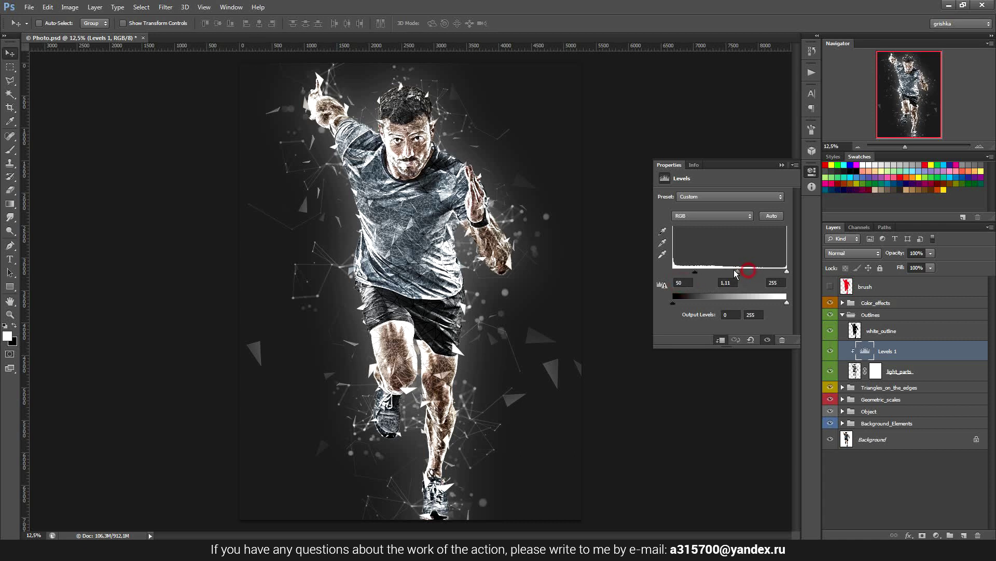
mouse_move(749, 271)
left_mouse_down()
mouse_move(723, 270)
mouse_move(734, 264)
left_mouse_up()
double_click(727, 282)
type("1,4")
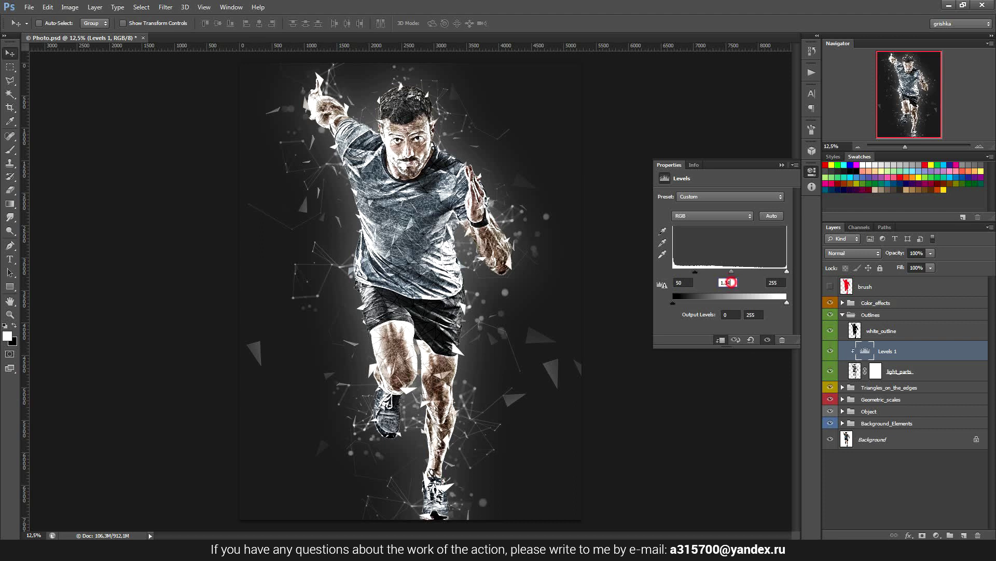
key("Return")
left_click(813, 172)
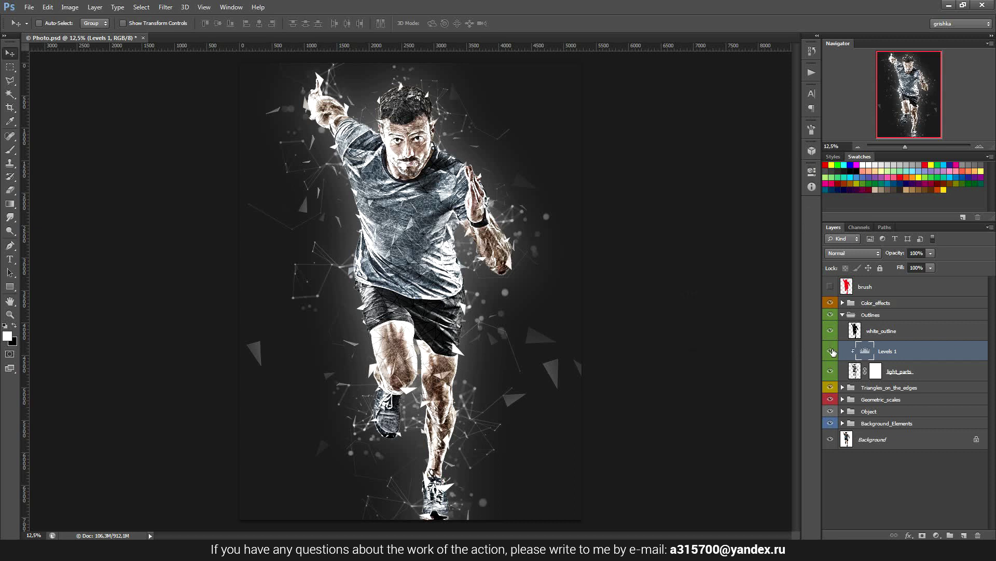
Step: Fill the light_parts layer mask with black
left_click(875, 372)
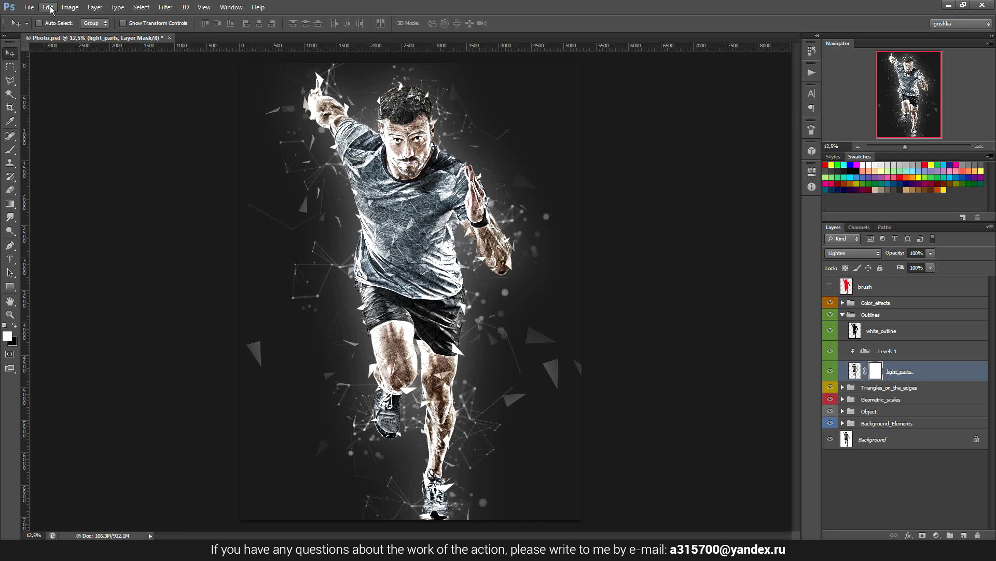
left_click(48, 7)
left_click(86, 156)
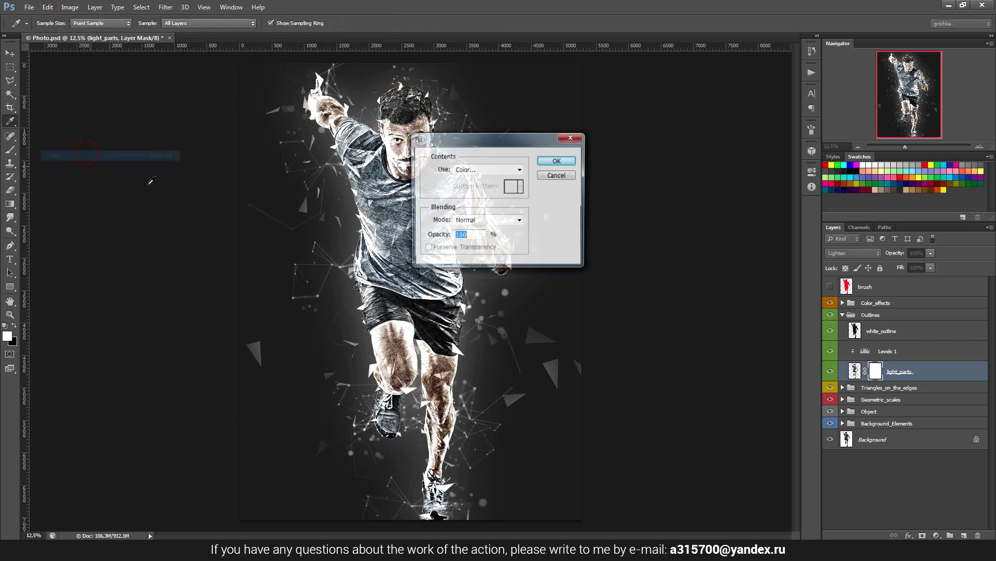
left_click(484, 170)
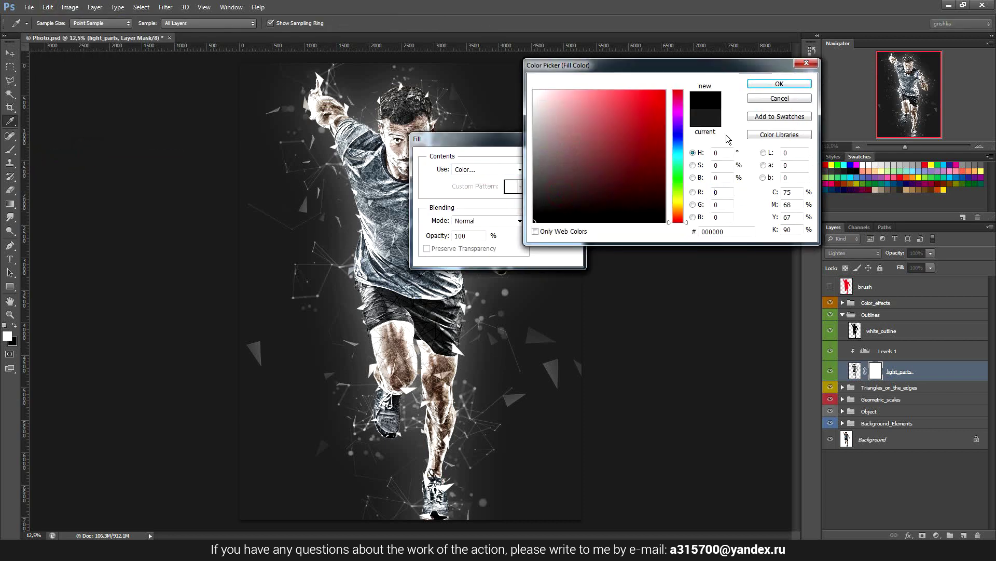
left_click(779, 84)
left_click(557, 160)
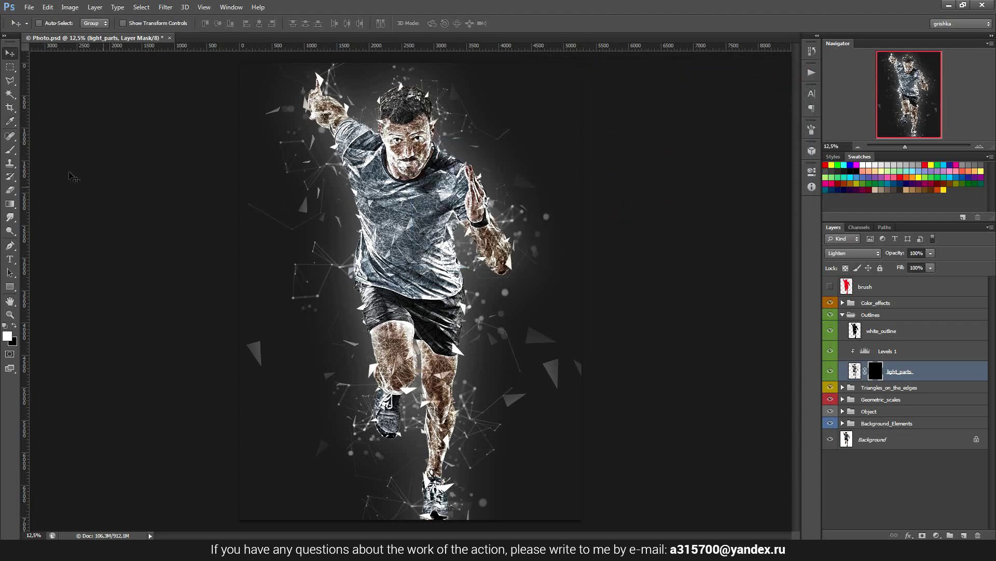
Step: Paint light detail back over the face and chest with the 300 px Destruction brush
left_click(10, 149)
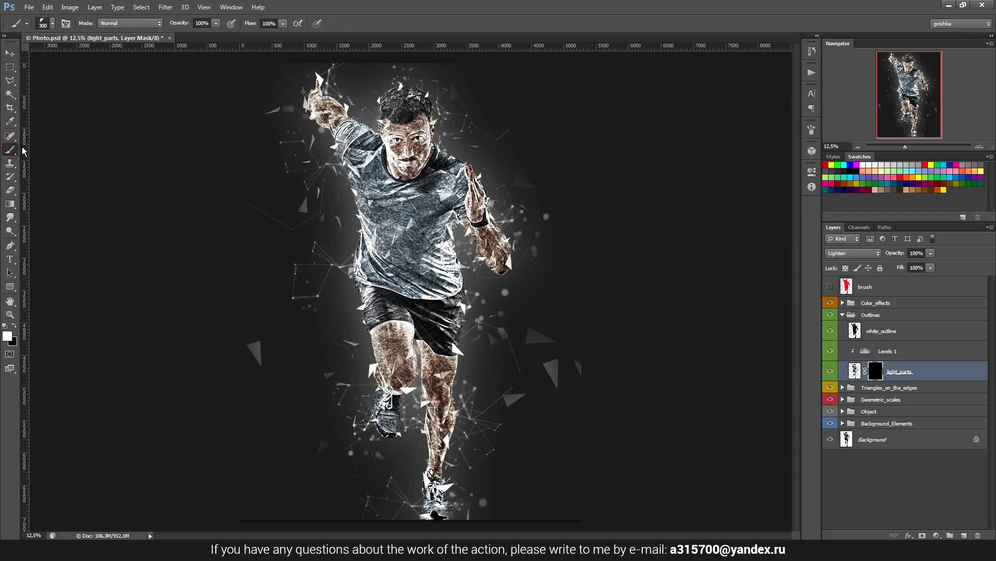
left_click(47, 25)
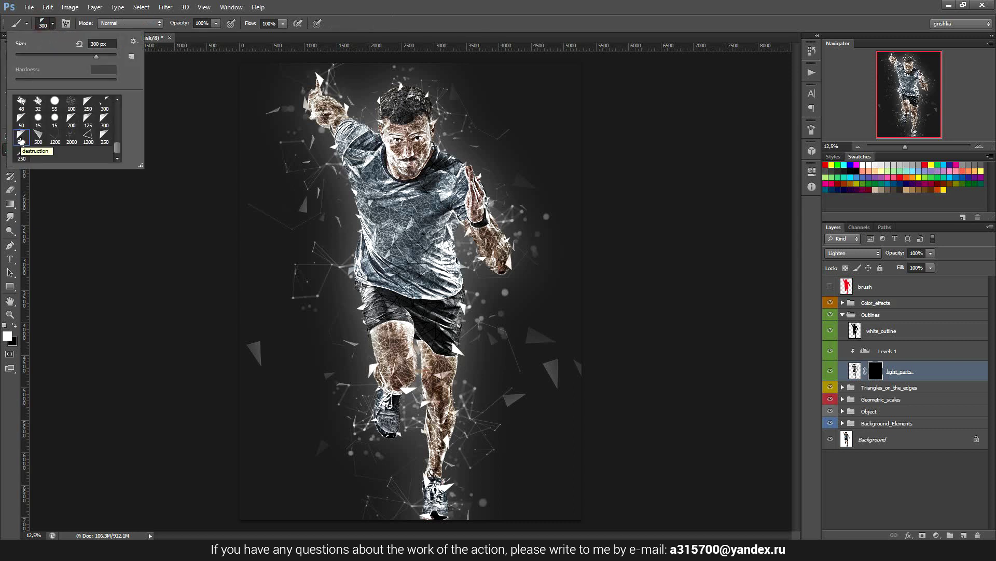
left_click(52, 23)
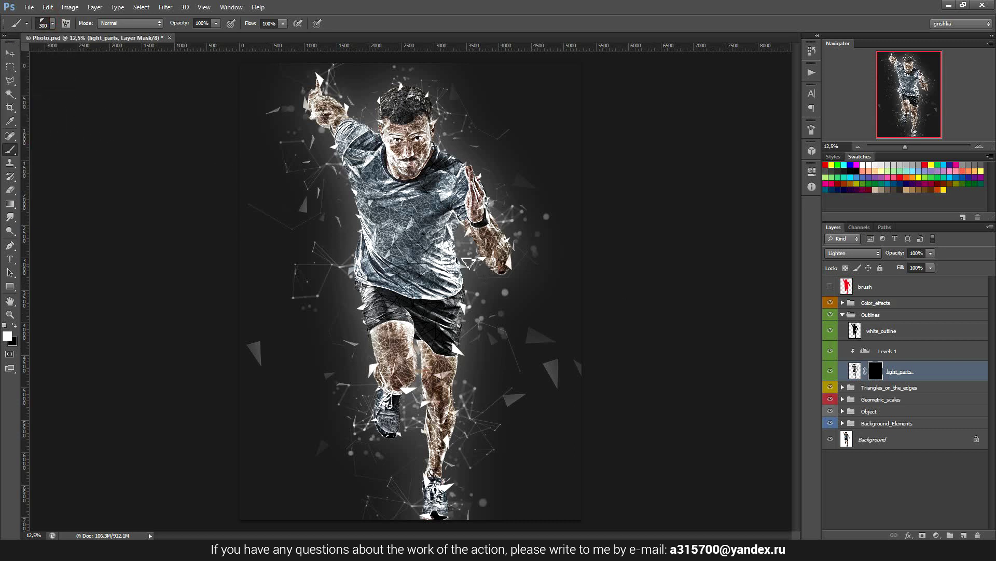
left_click_drag(397, 151, 413, 164)
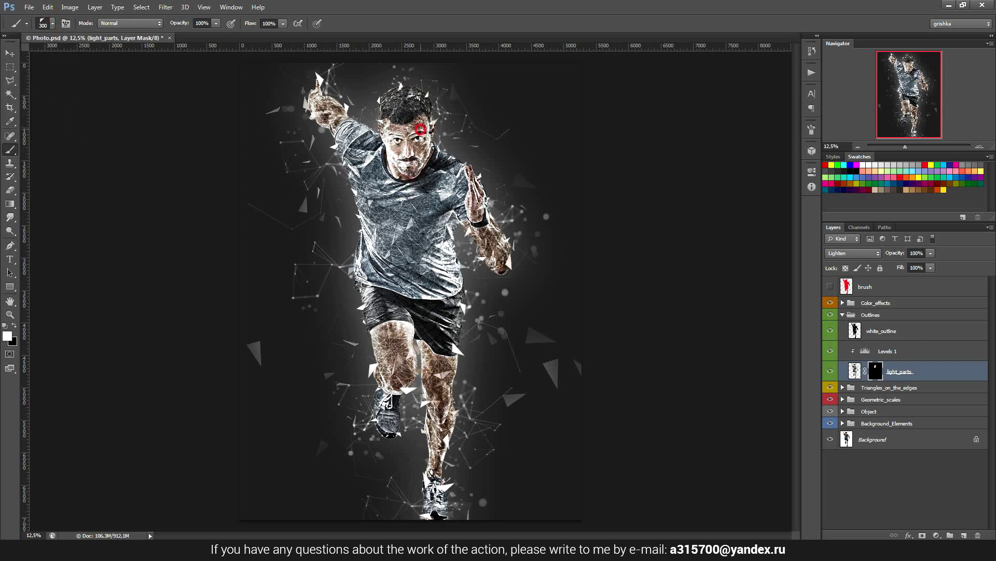
left_click_drag(415, 127, 429, 139)
left_click_drag(411, 201, 452, 186)
left_click_drag(345, 122, 429, 125)
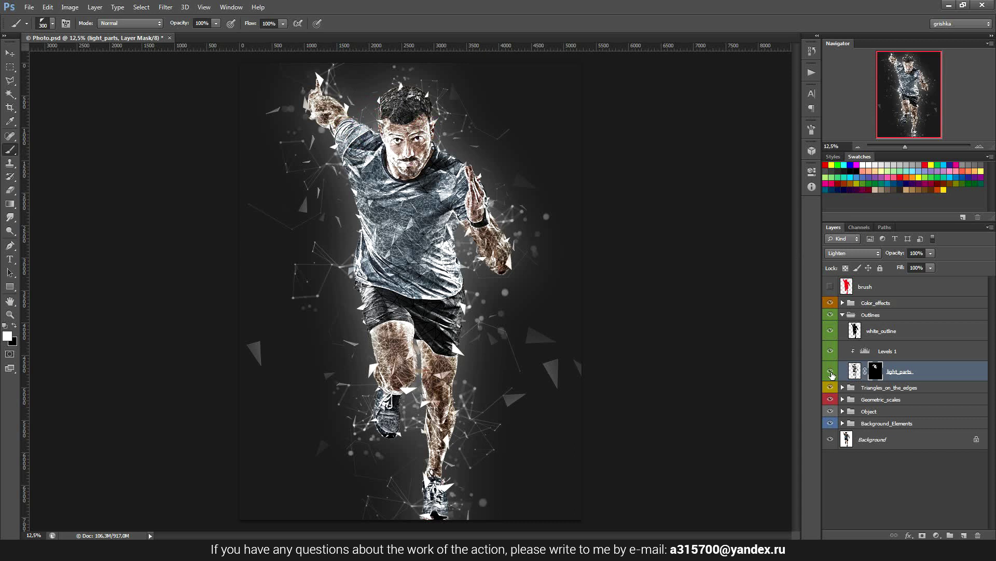
Step: Compare light_parts with its mask disabled and re-enabled, then collapse Outlines
left_click(831, 373)
left_click(831, 373)
right_click(876, 370)
left_click(893, 364)
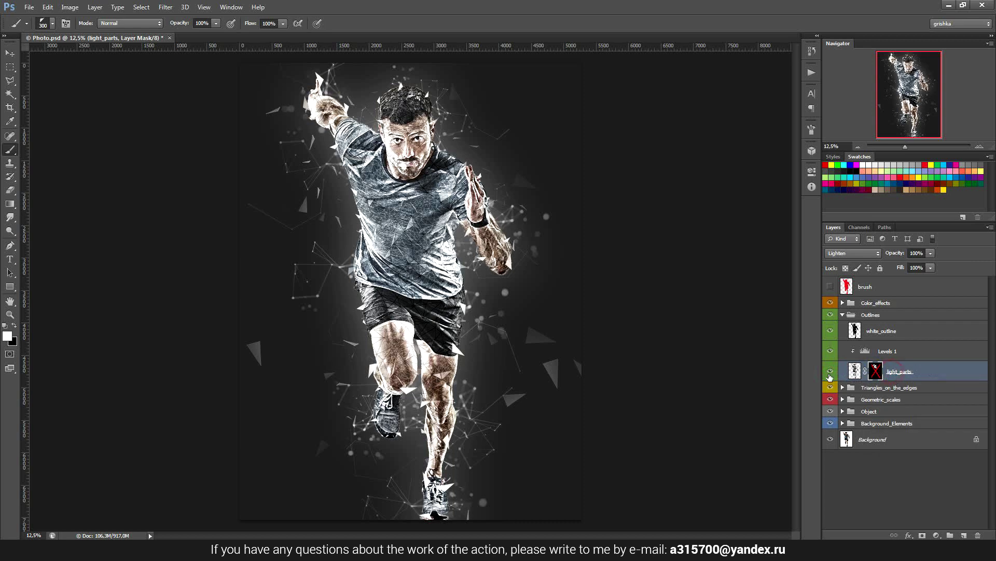
left_click(831, 372)
left_click(831, 372)
right_click(876, 370)
left_click(883, 376)
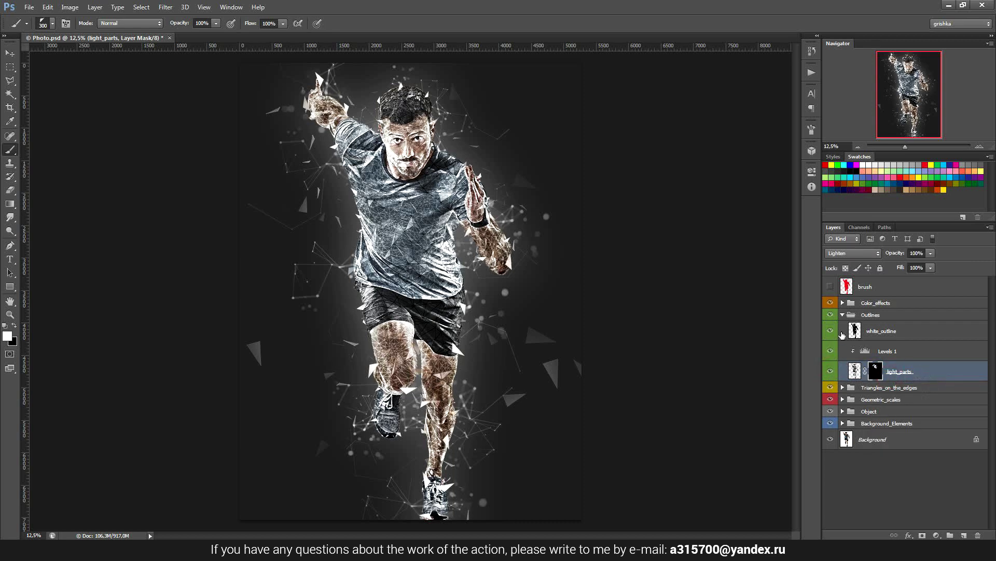
left_click(844, 315)
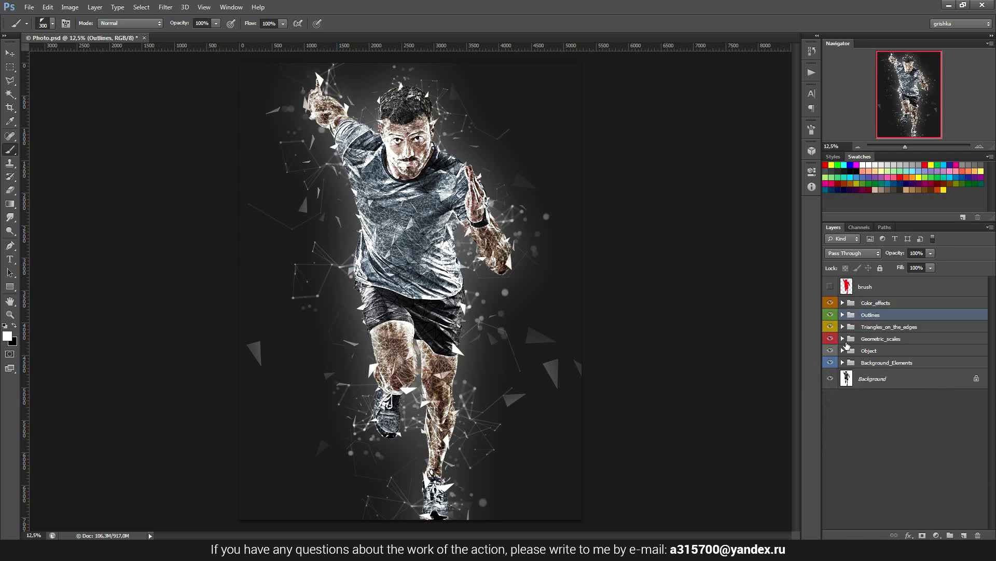
left_click(873, 328)
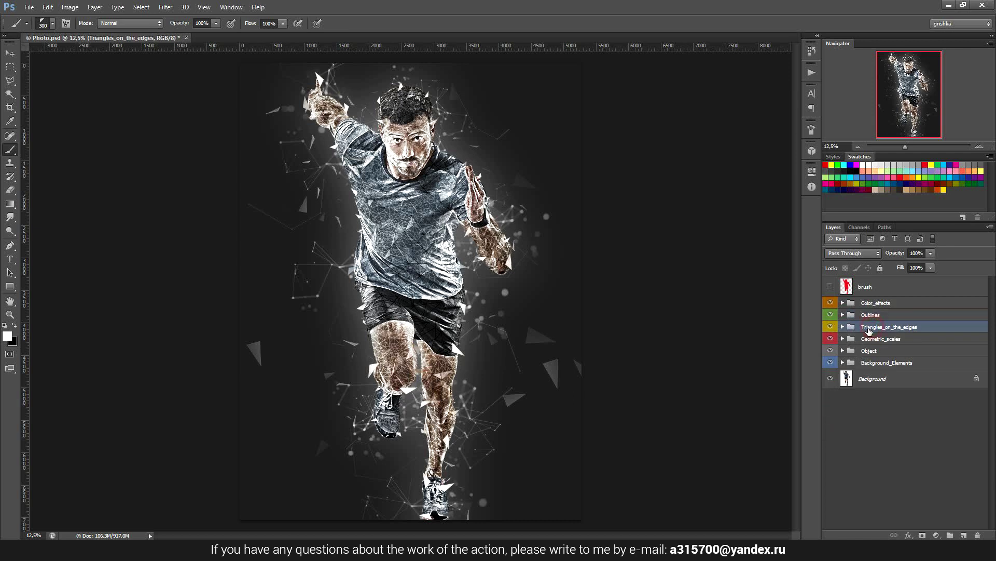
left_click(843, 327)
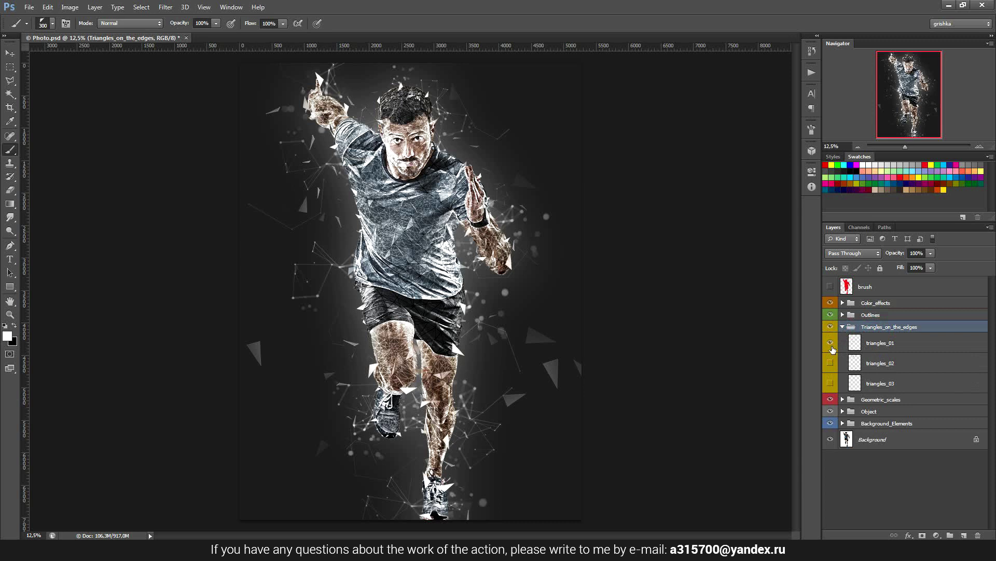
left_click(830, 343)
left_click(830, 343)
left_click(905, 344)
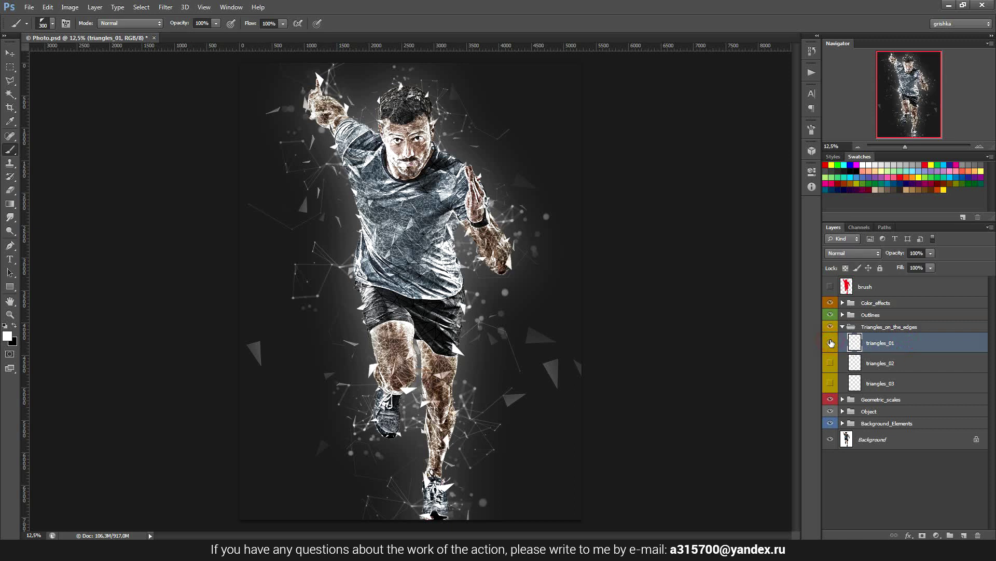
left_click(831, 365)
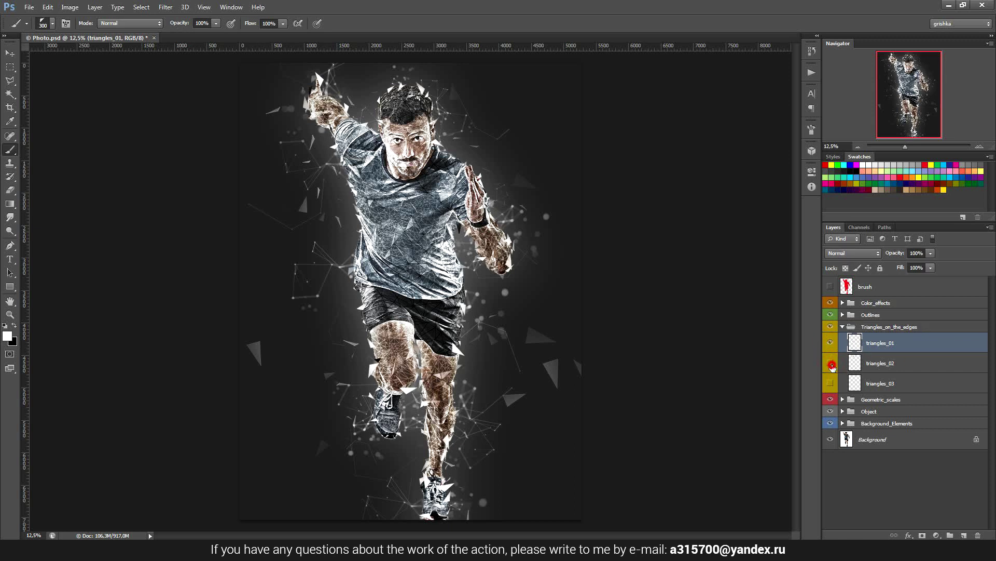
left_click(831, 365)
left_click(832, 383)
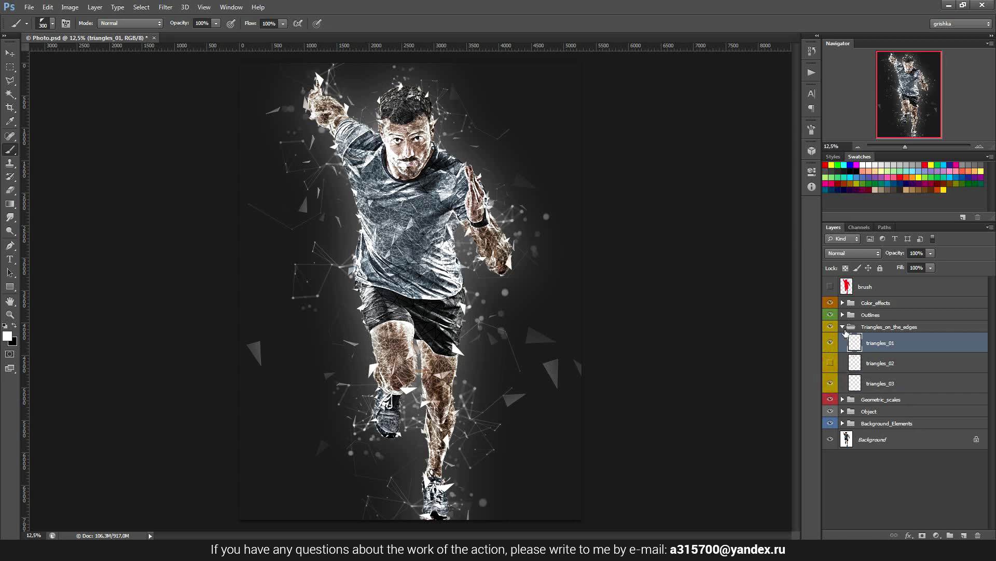
left_click(843, 327)
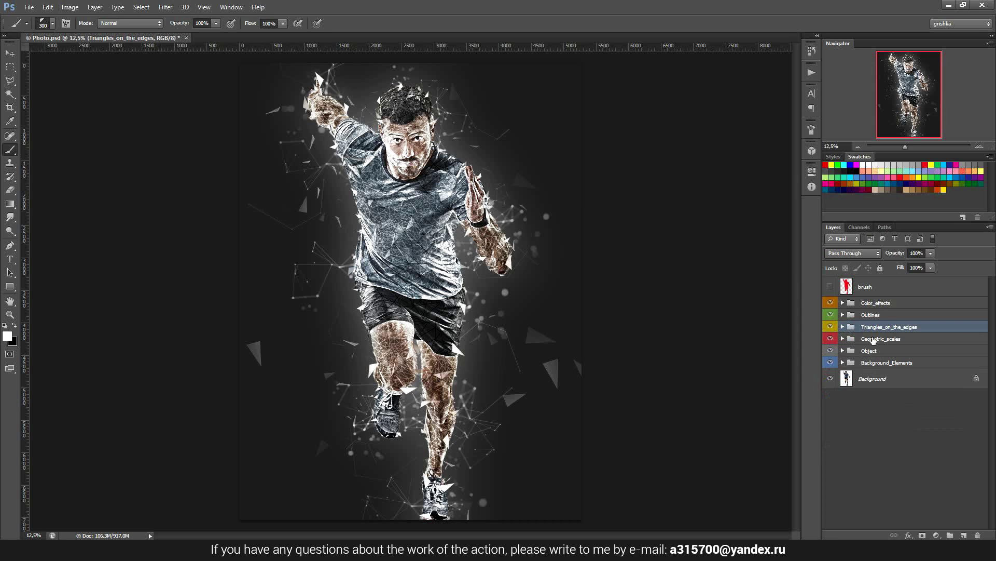
Step: Expand Geometric_scales and its large_set group, then select color_grid_large
left_click(873, 339)
left_click(843, 338)
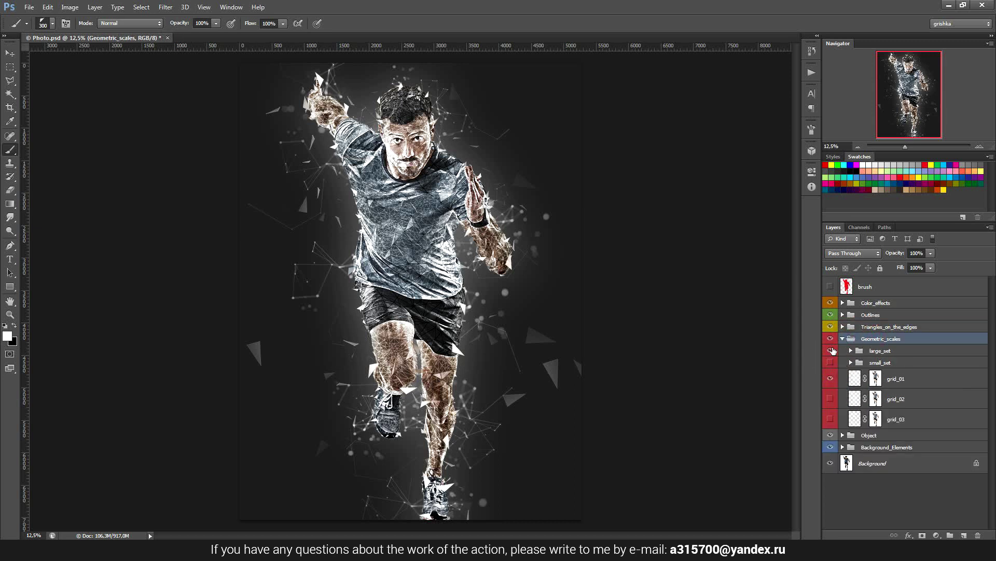
left_click(831, 350)
left_click(851, 351)
left_click(896, 369)
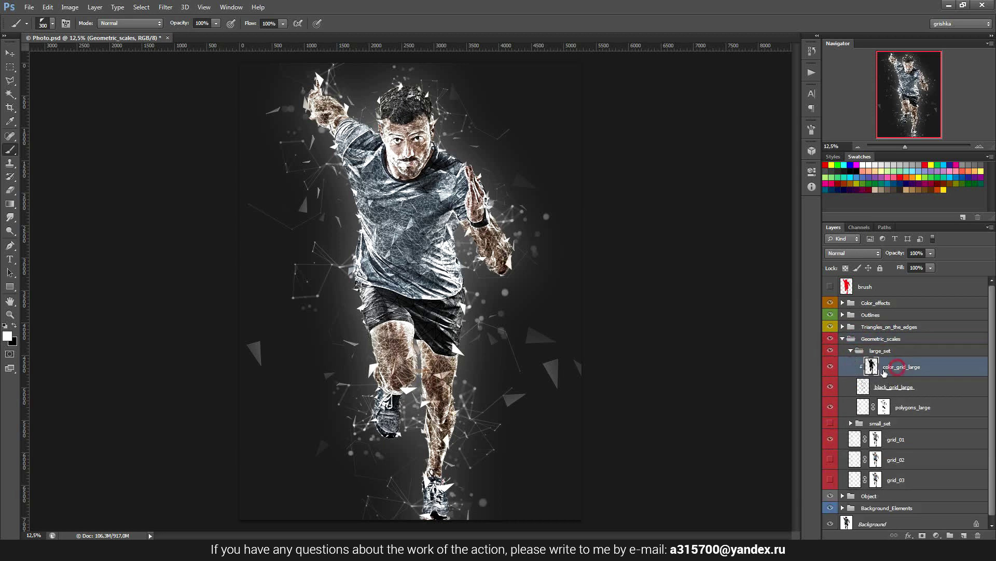
Step: Compare color_grid_large hidden and shown, before and after zooming in on the runner
left_click(831, 367)
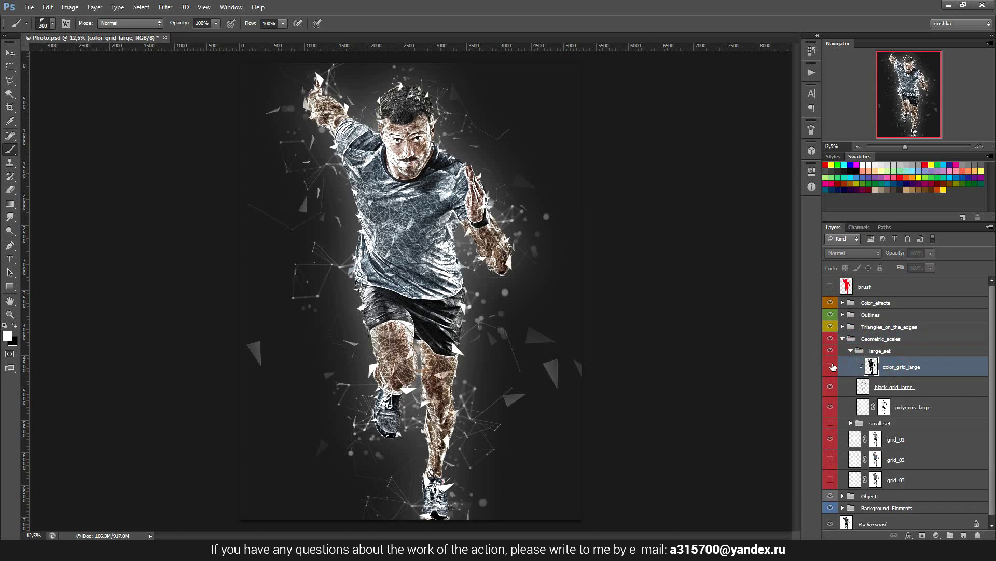
left_click(831, 366)
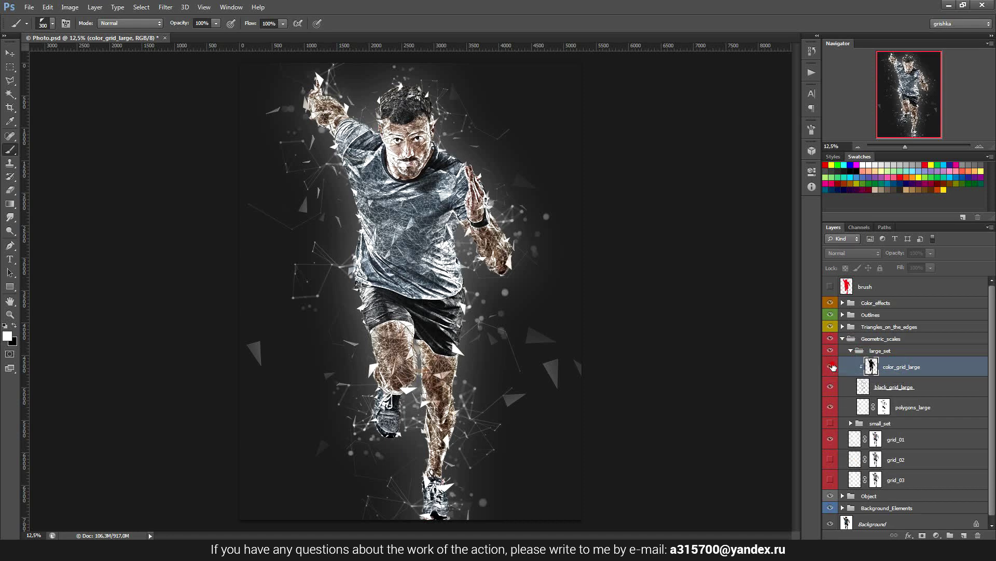
left_click(980, 146)
left_click_drag(910, 79, 910, 74)
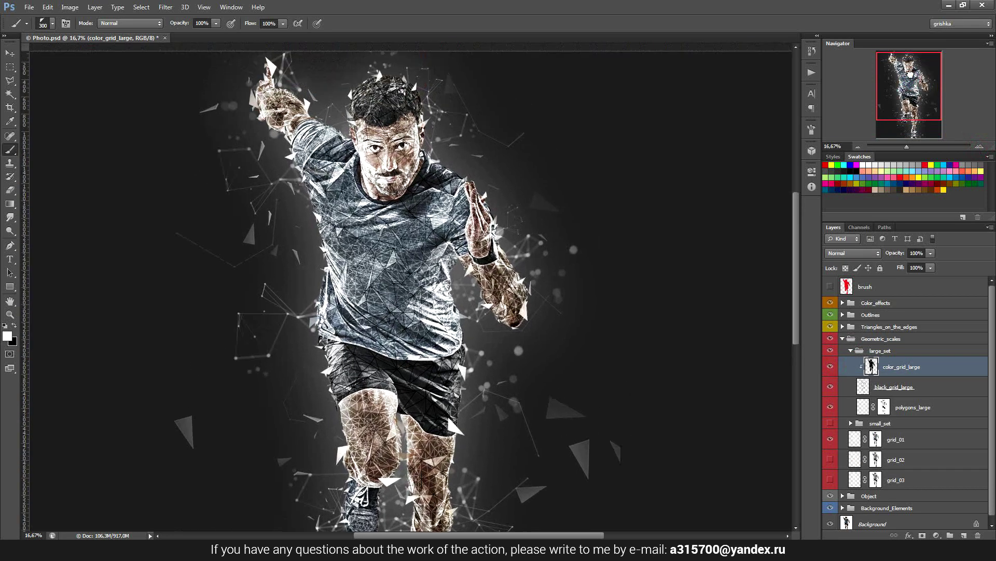
left_click(831, 367)
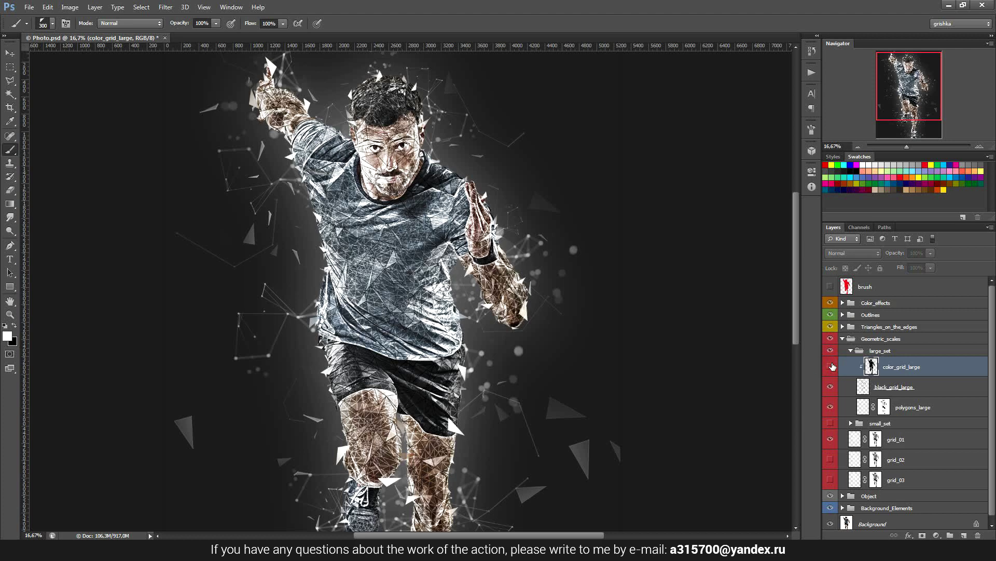
left_click(831, 366)
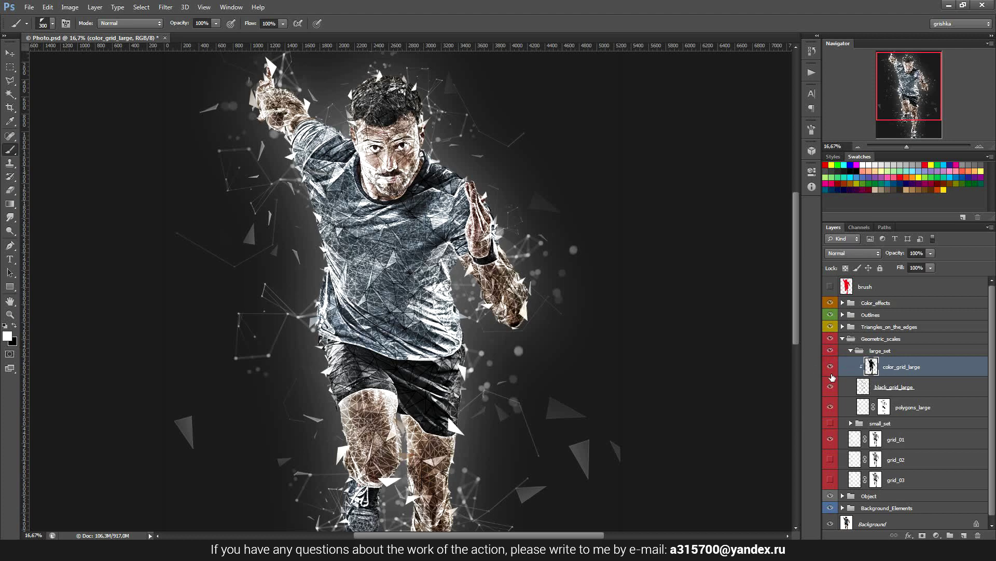
Step: Preview a darker, contrast-100 Brightness/Contrast on the colour grid, then cancel it
left_click(70, 7)
left_click(81, 34)
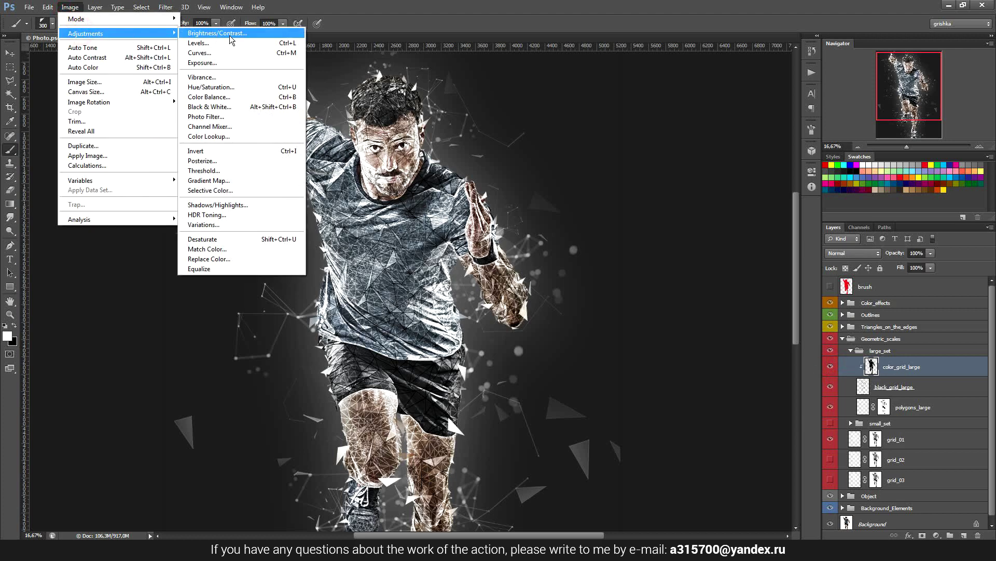
left_click(224, 33)
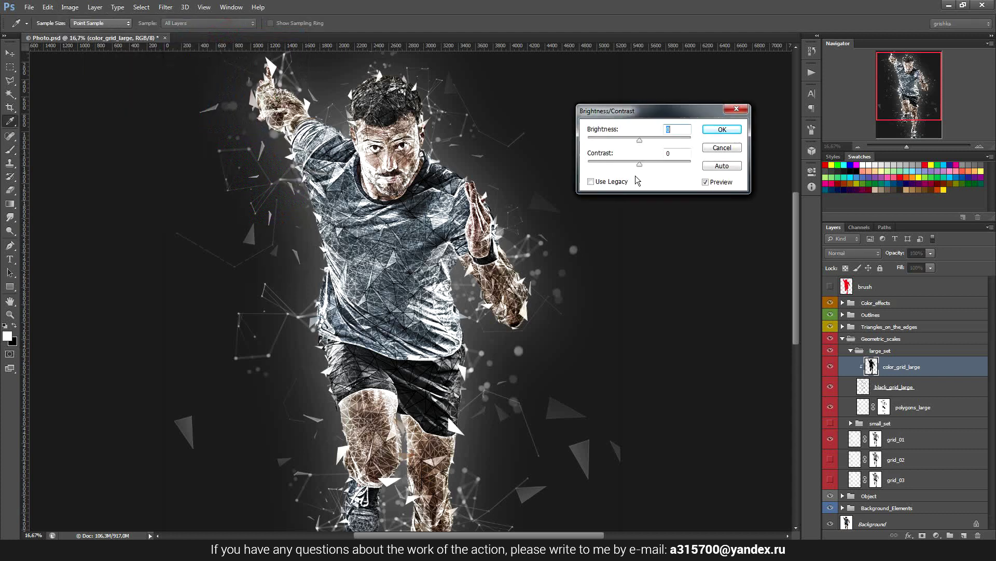
left_click_drag(640, 137, 596, 132)
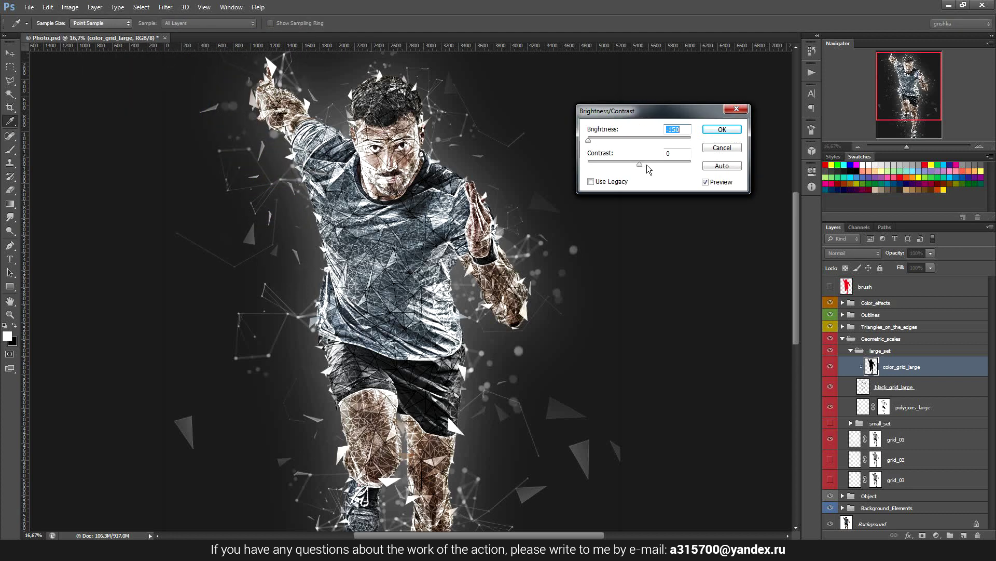
left_click_drag(646, 164, 701, 170)
left_click(716, 185)
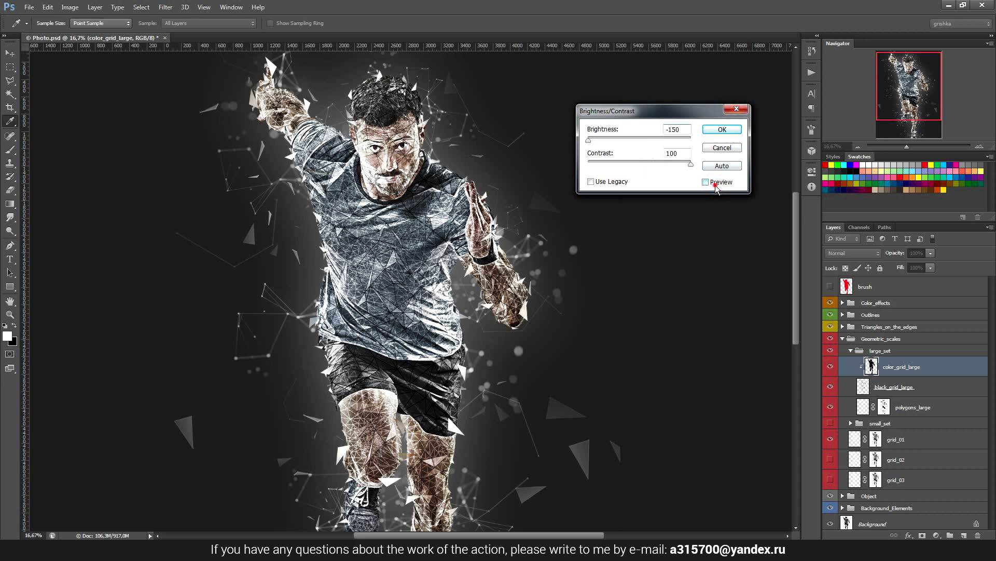
left_click(715, 183)
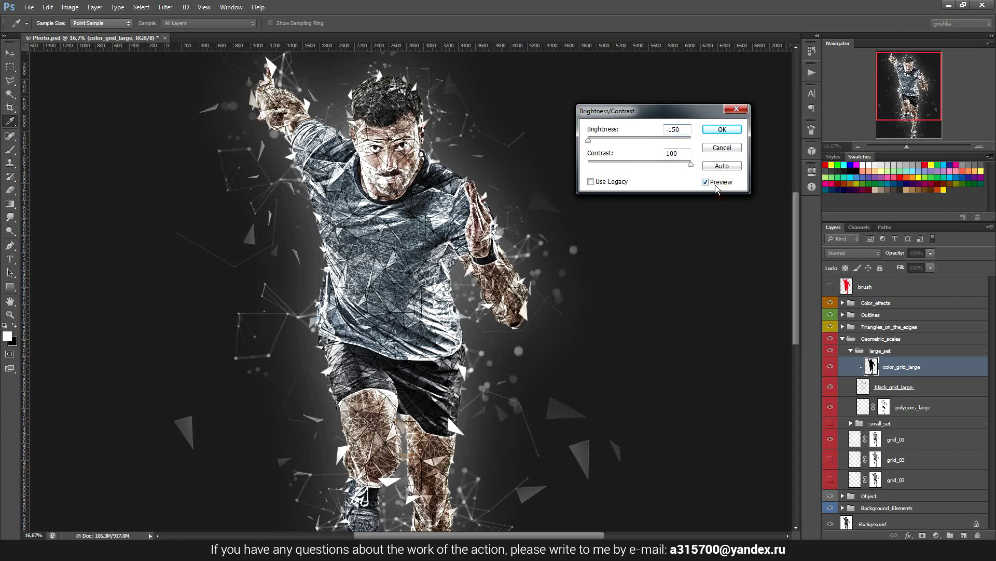
left_click(736, 109)
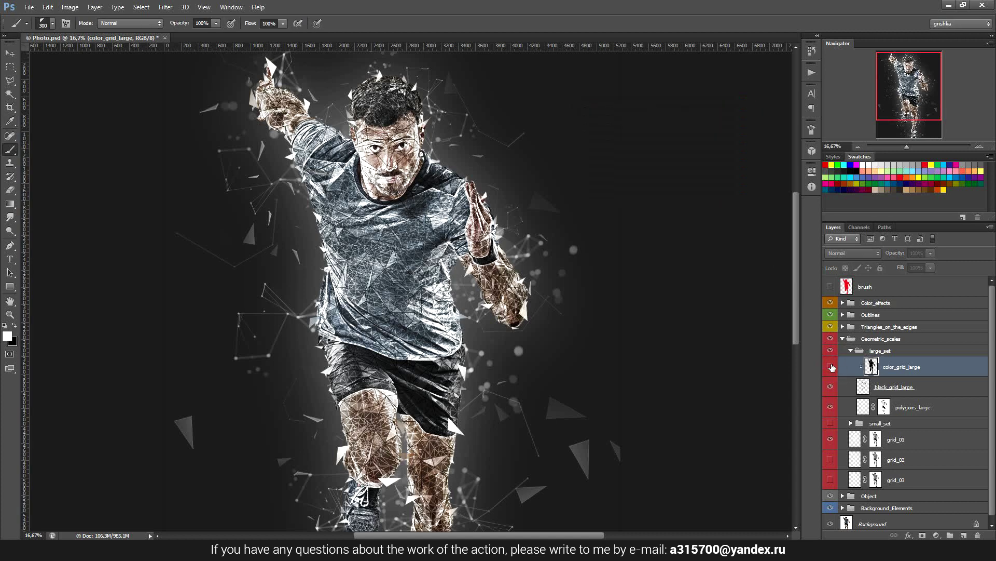
Step: Compare the image with black_grid_large and polygons_large each hidden and shown
left_click(882, 387)
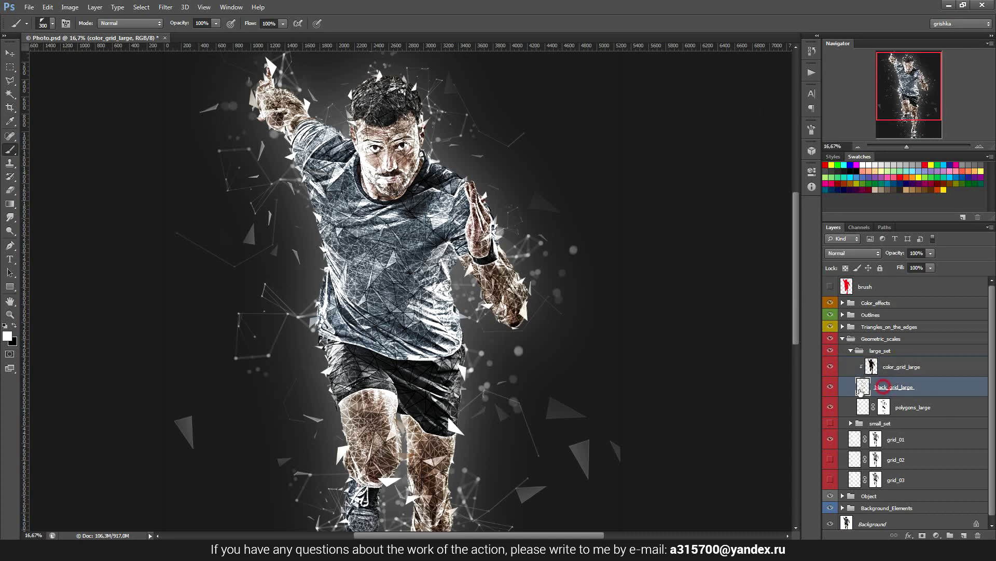
left_click(830, 387)
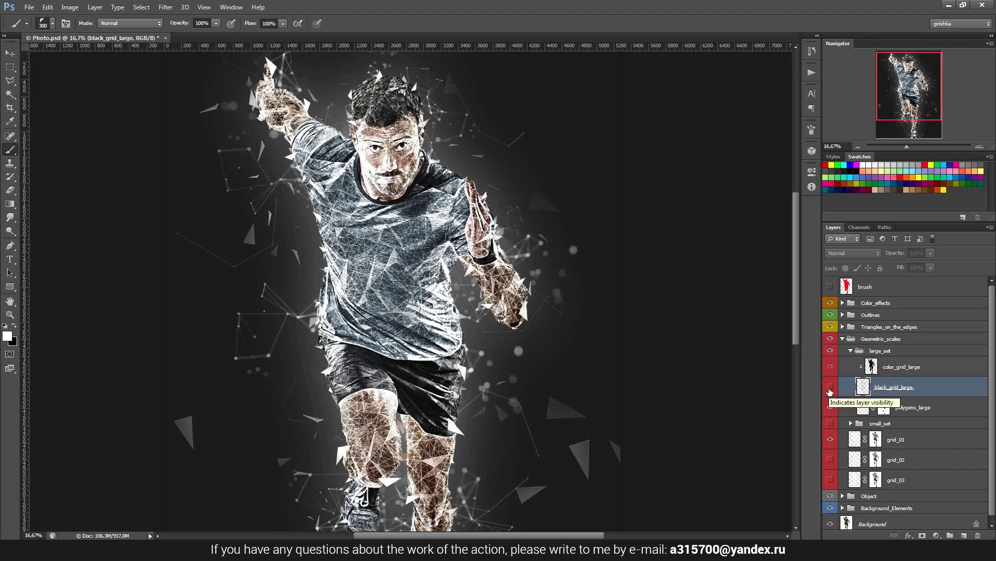
left_click(830, 388)
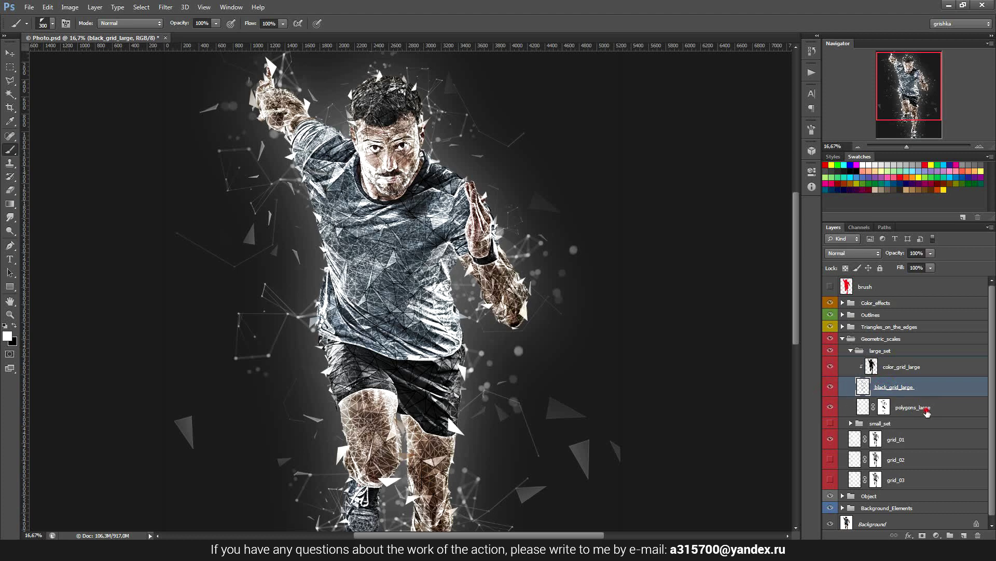
left_click(841, 411)
left_click(831, 407)
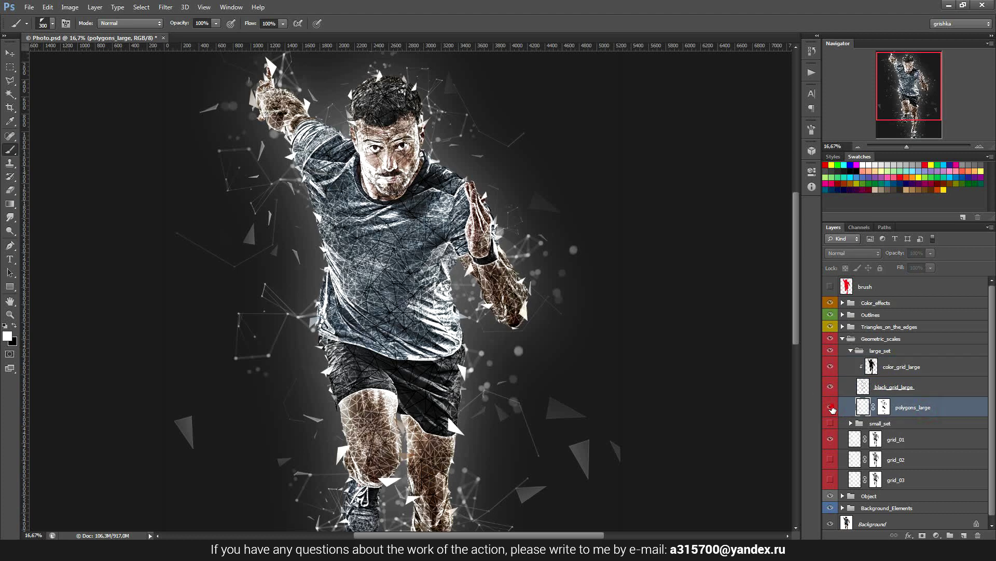
left_click(831, 407)
Step: Collapse large_set and compare large_set versus small_set polygons, leaving both hidden
left_click(850, 351)
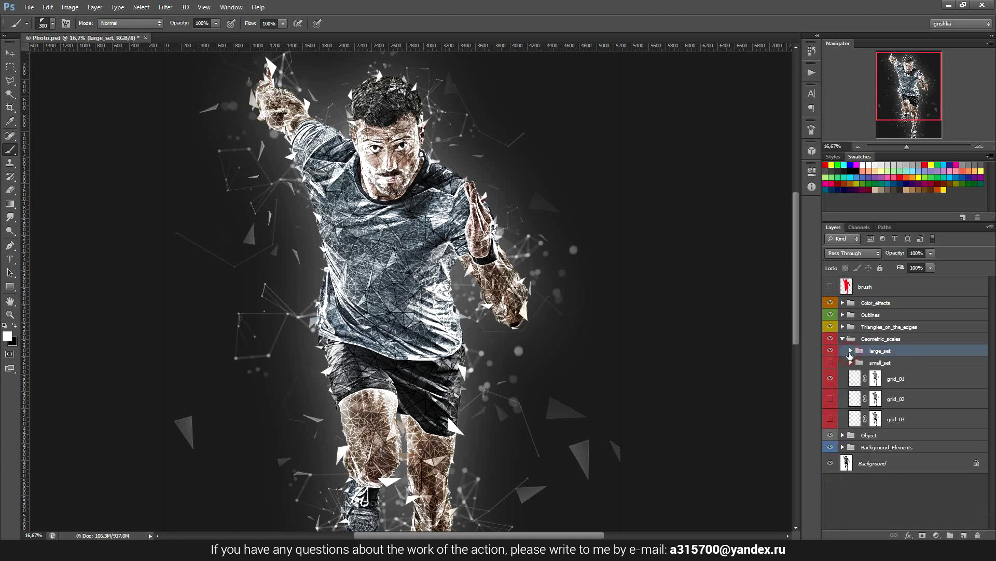
left_click(830, 351)
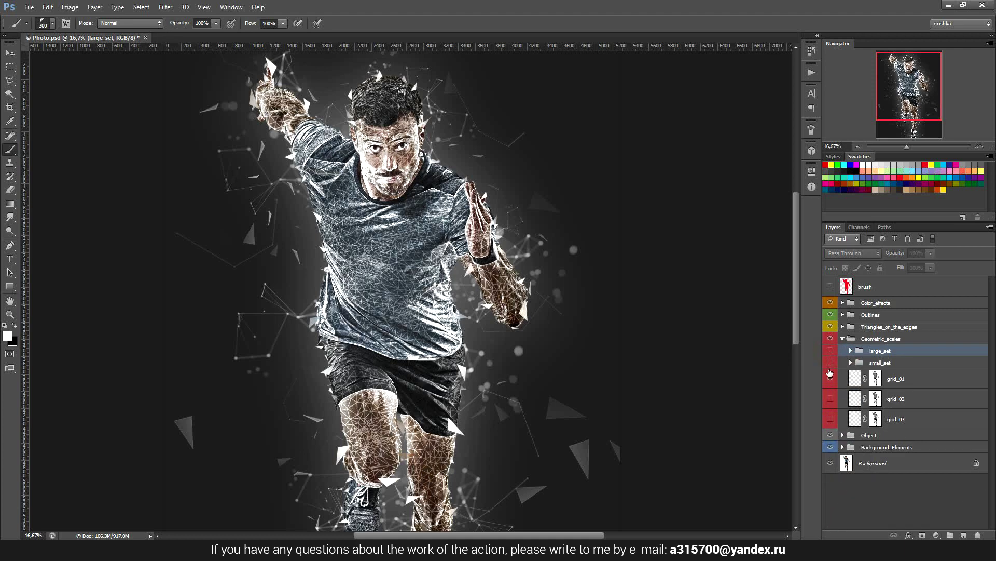
left_click(830, 363)
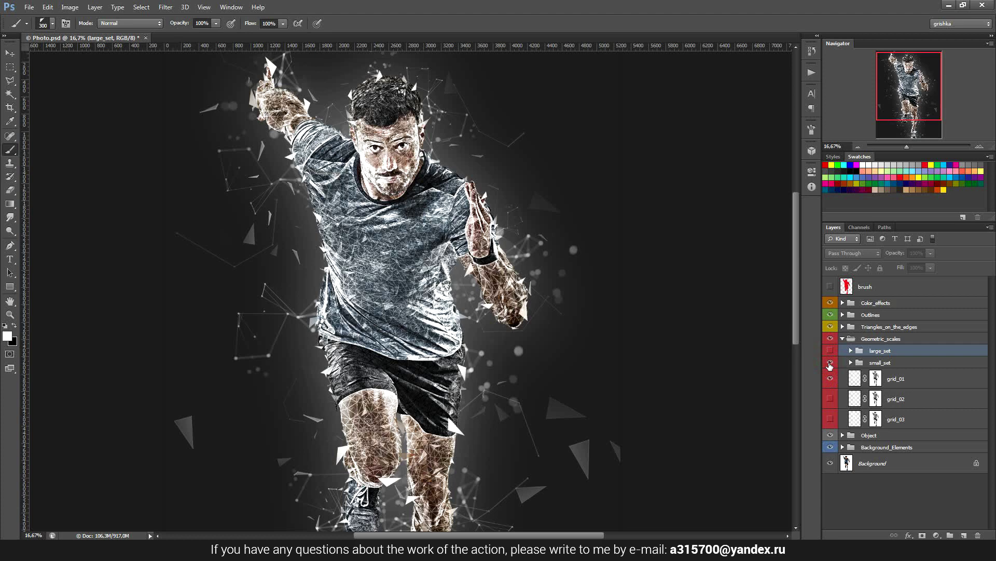
left_click(830, 363)
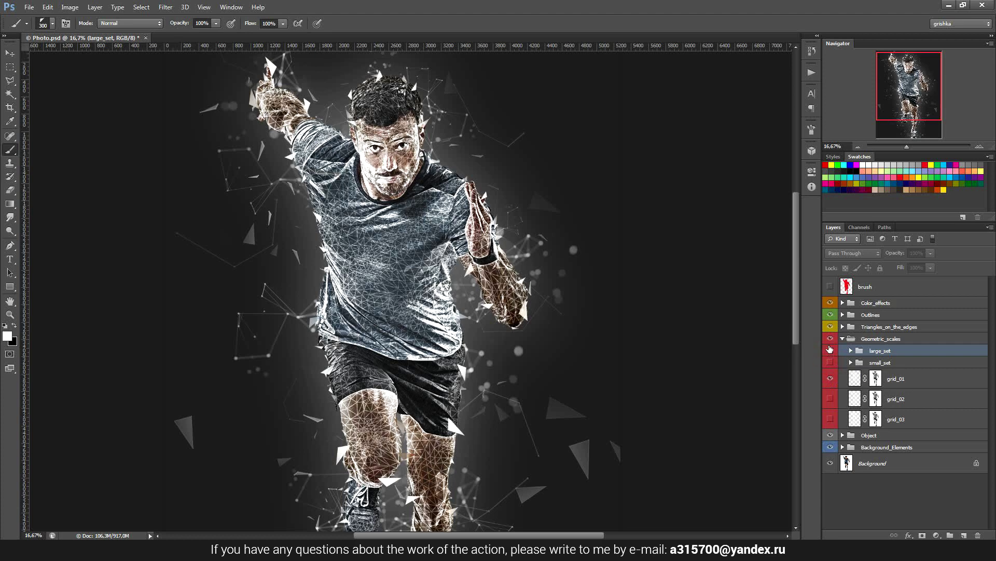
left_click(830, 351)
left_click(830, 350)
left_click(830, 363)
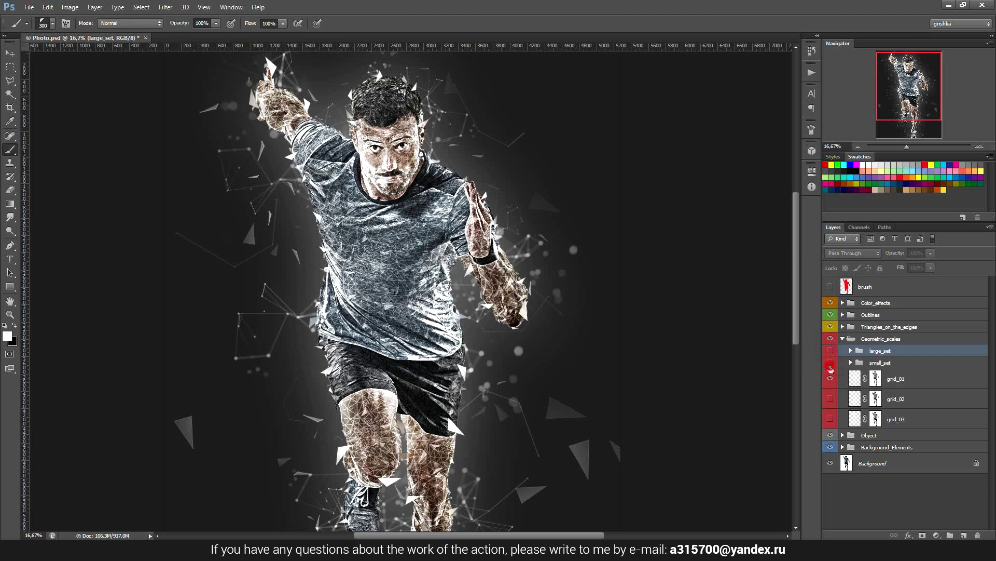
left_click(830, 362)
Step: Compare the grid_01, grid_02 and grid_03 textures, keeping grid_01 with its mask targeted
left_click(830, 378)
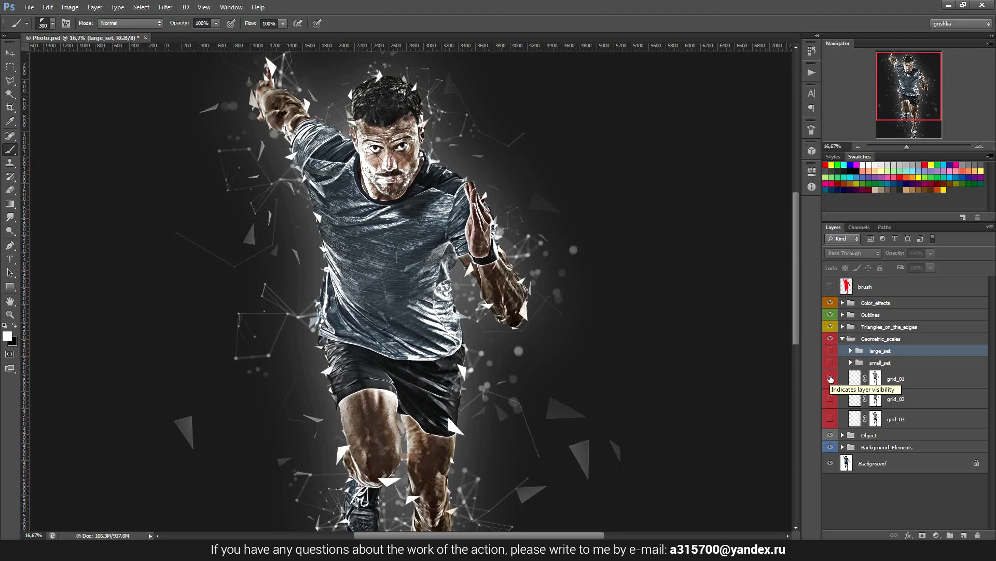
left_click(830, 379)
left_click(831, 379)
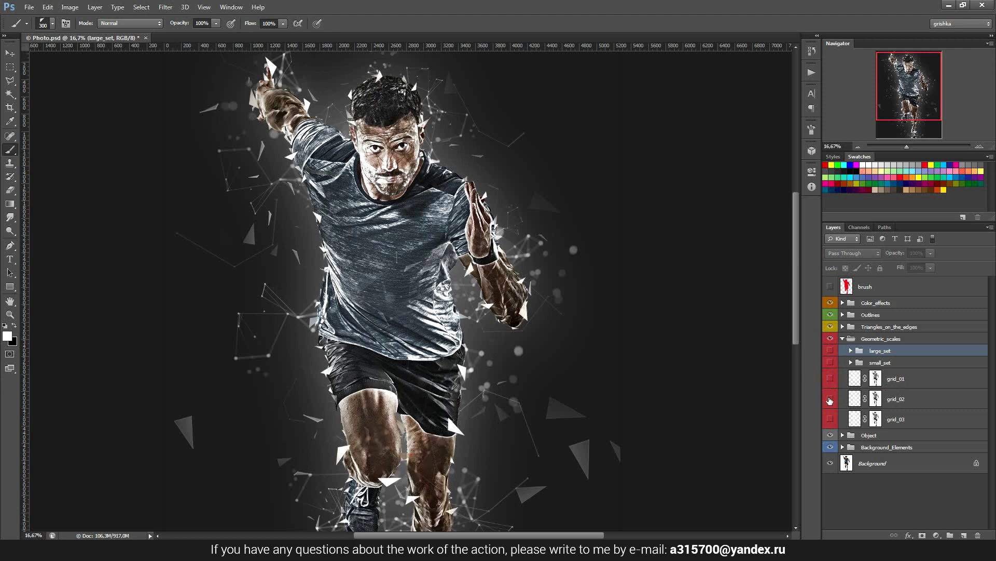
left_click(830, 399)
left_click(830, 399)
left_click(830, 419)
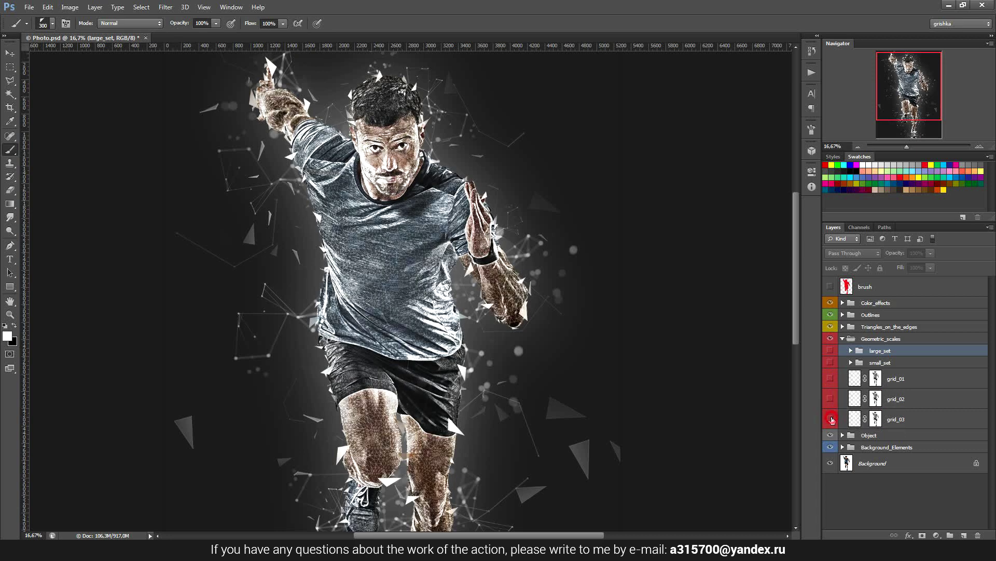
left_click(830, 419)
left_click(831, 399)
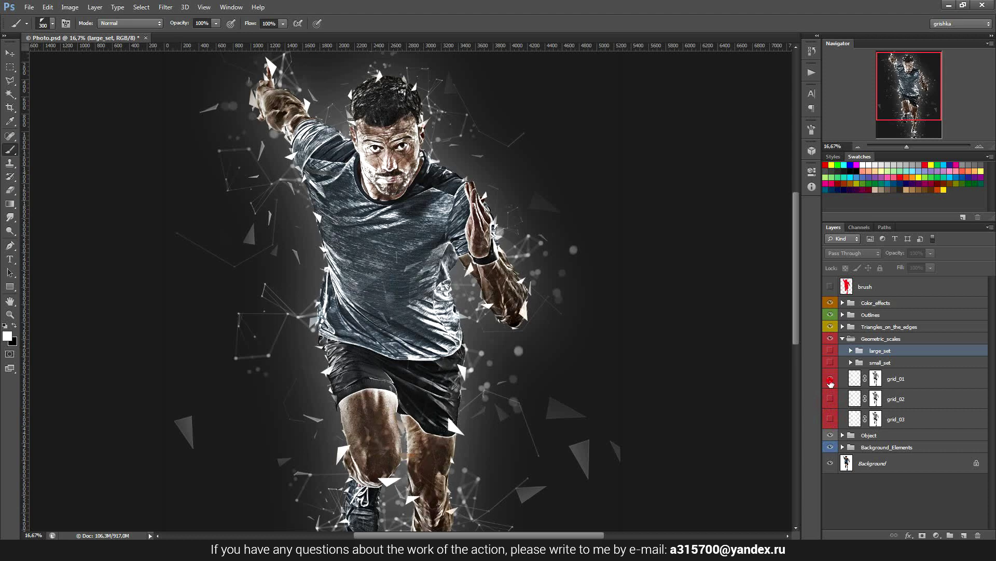
left_click(830, 378)
left_click(876, 379)
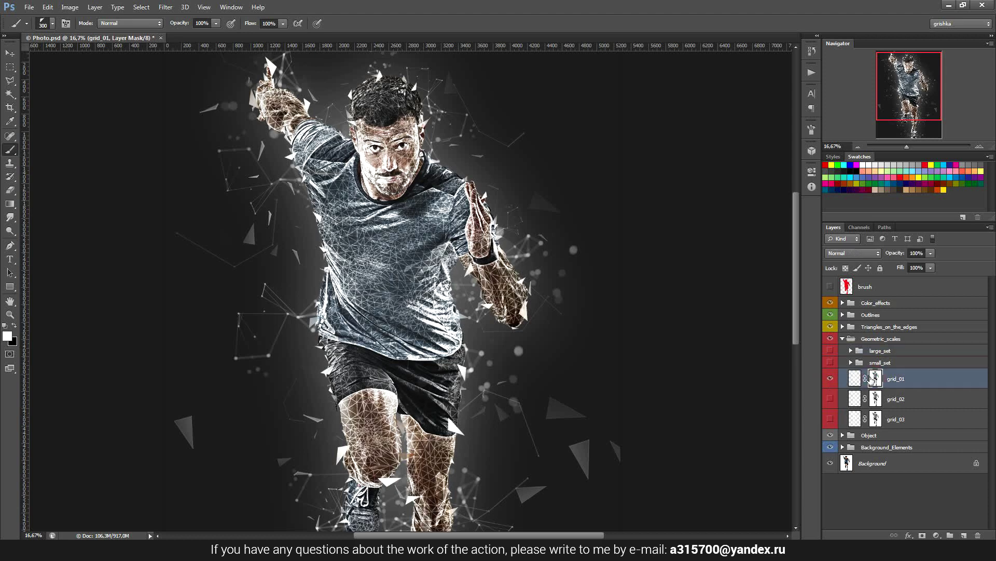
Step: Preview Levels on the grid_01 mask at input levels 20, 1.02 and 203, then close it
left_click(69, 7)
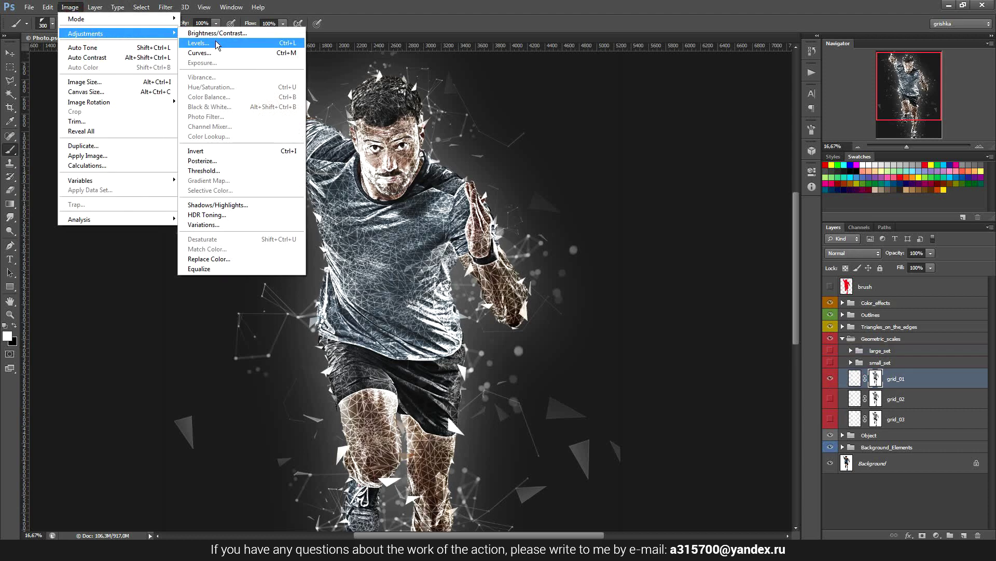
left_click(208, 51)
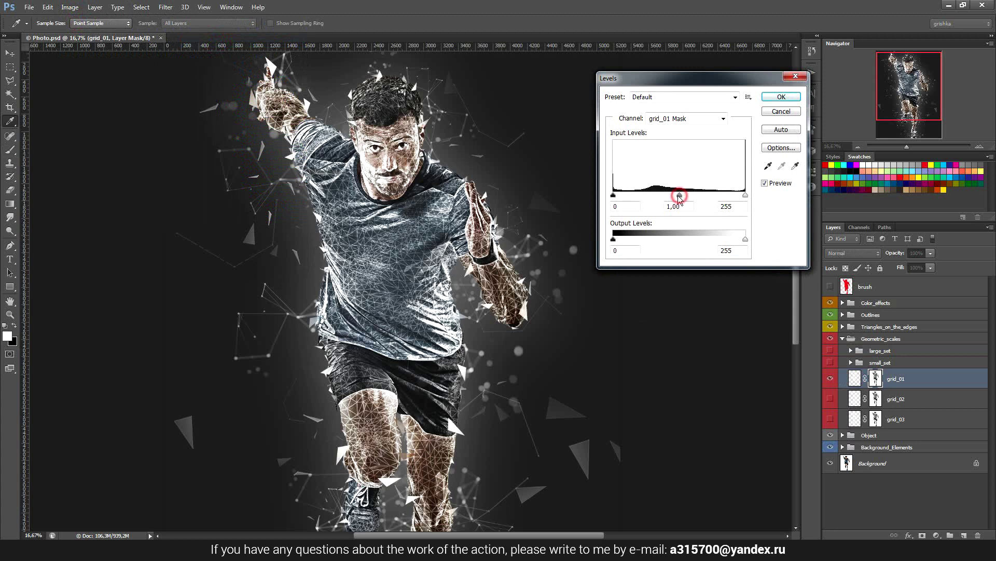
mouse_move(679, 195)
left_mouse_down()
mouse_move(654, 195)
mouse_move(680, 195)
left_mouse_up()
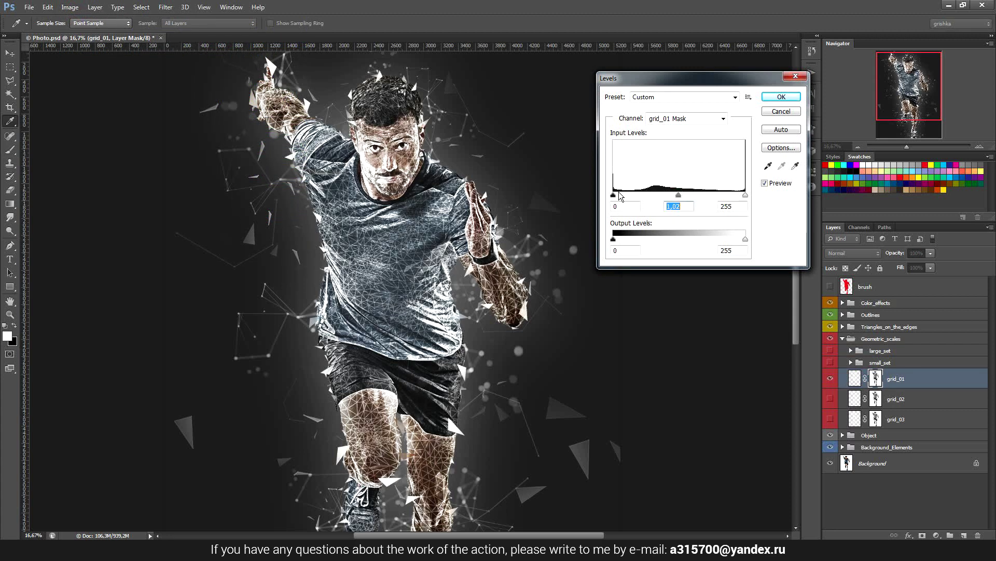
mouse_move(614, 195)
left_mouse_down()
mouse_move(629, 195)
mouse_move(613, 195)
left_mouse_up()
left_click_drag(745, 196, 718, 196)
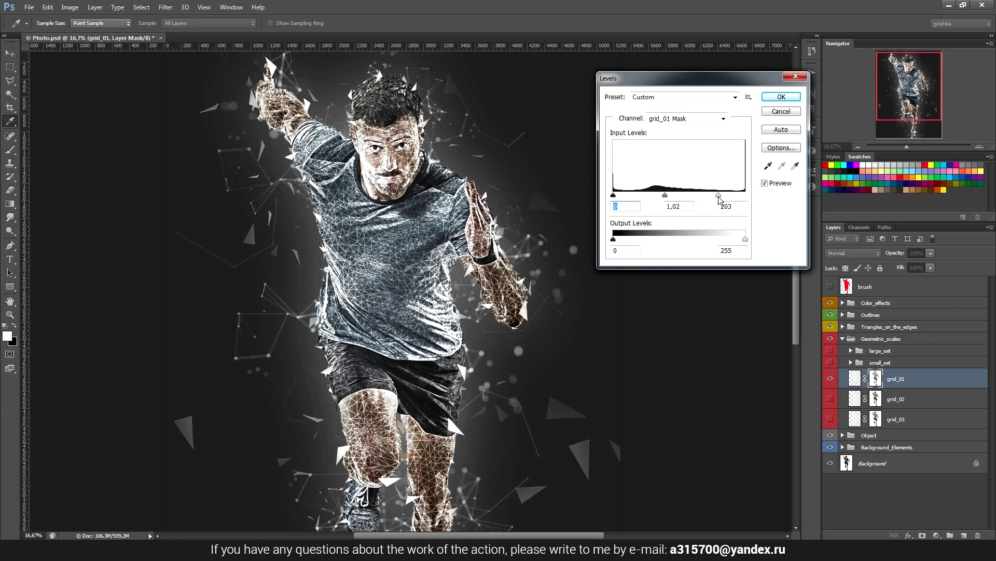
mouse_move(614, 195)
left_mouse_down()
mouse_move(636, 195)
mouse_move(624, 197)
left_mouse_up()
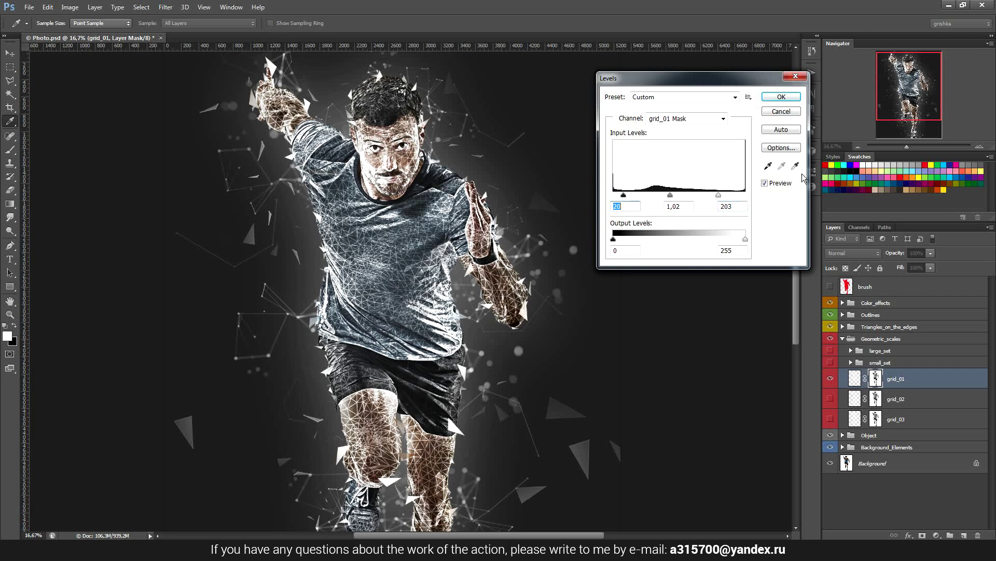
left_click(795, 78)
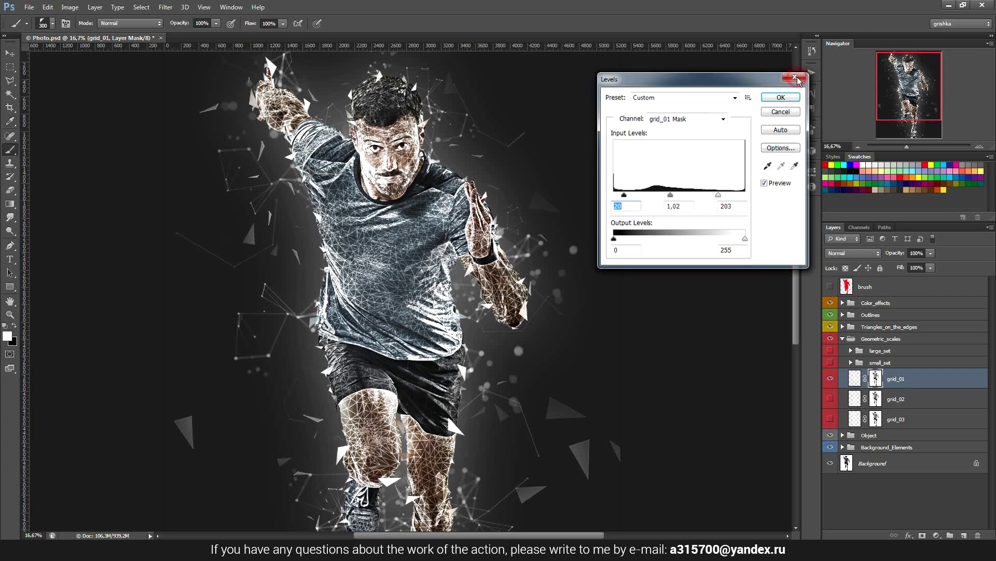
Step: Re-show the grid_01 wireframe, turn on large_set, and collapse Geometric_scales
left_click(831, 378)
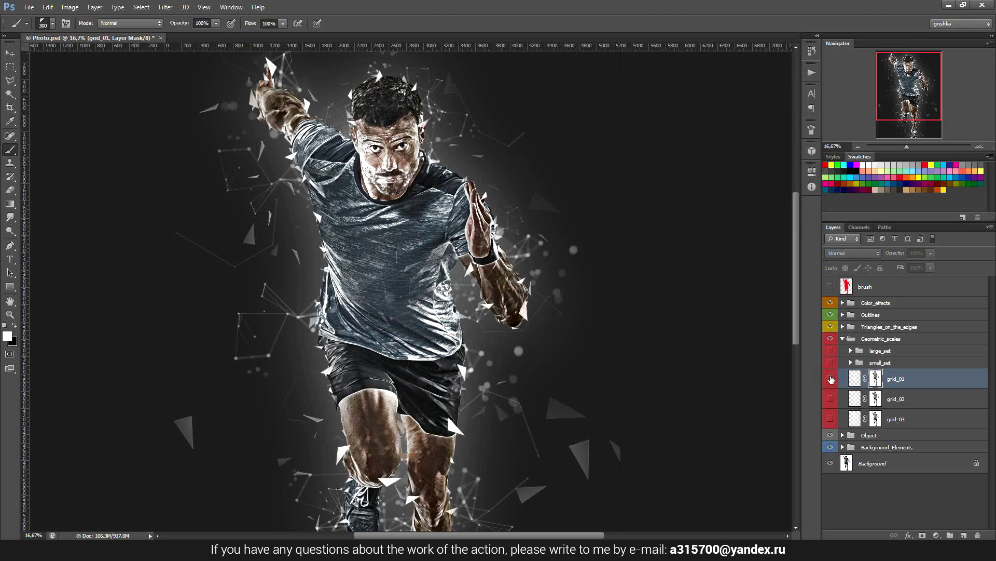
left_click(831, 379)
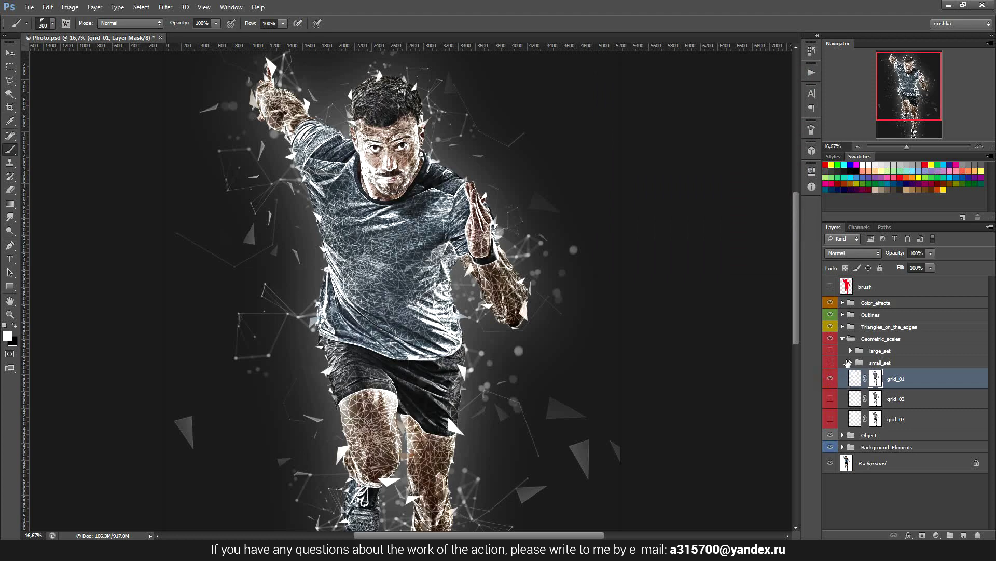
left_click(830, 352)
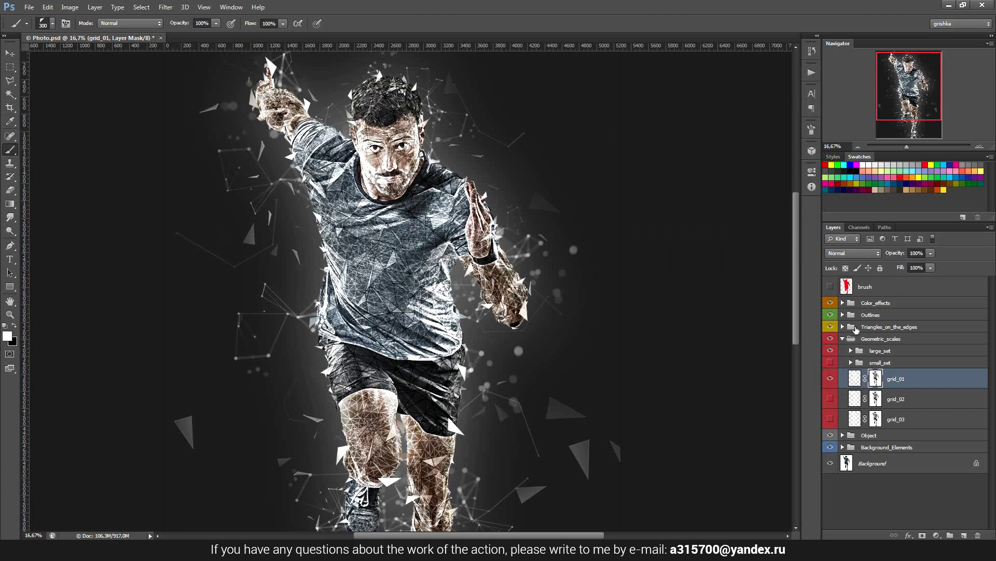
left_click(843, 338)
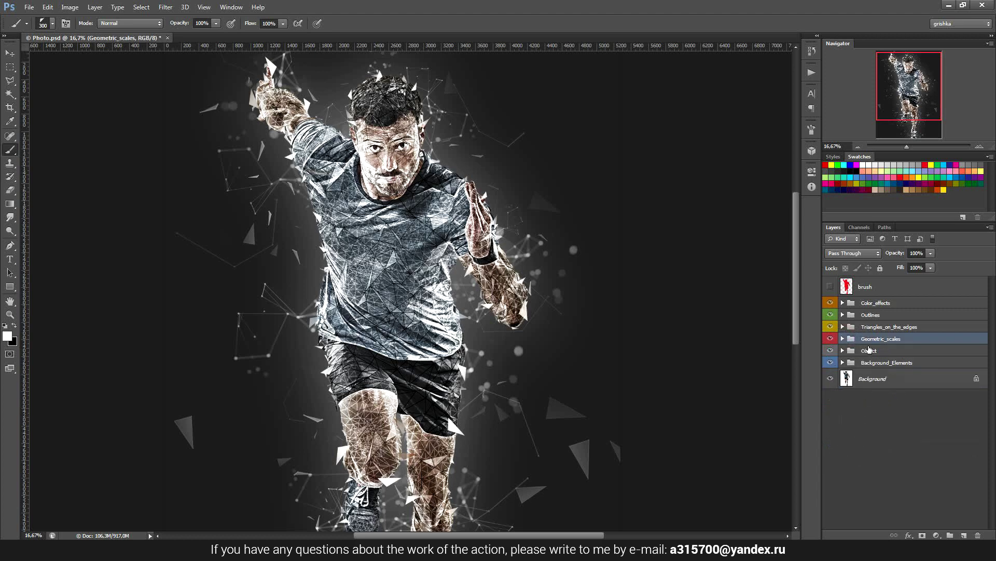
Step: In the Object group, compare object_light and object_dark hidden and shown, then collapse it
left_click(869, 350)
left_click(843, 350)
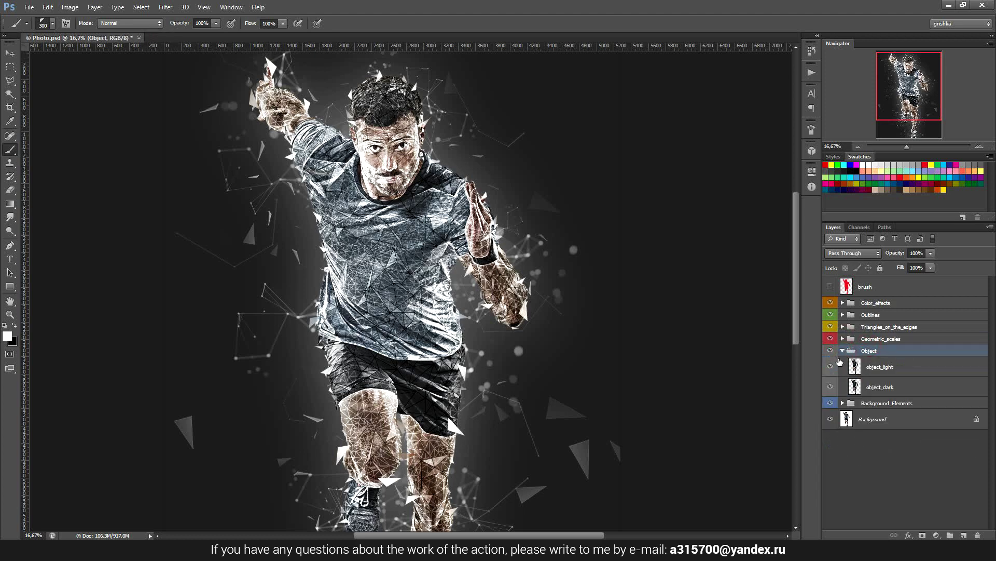
left_click(830, 366)
left_click(830, 367)
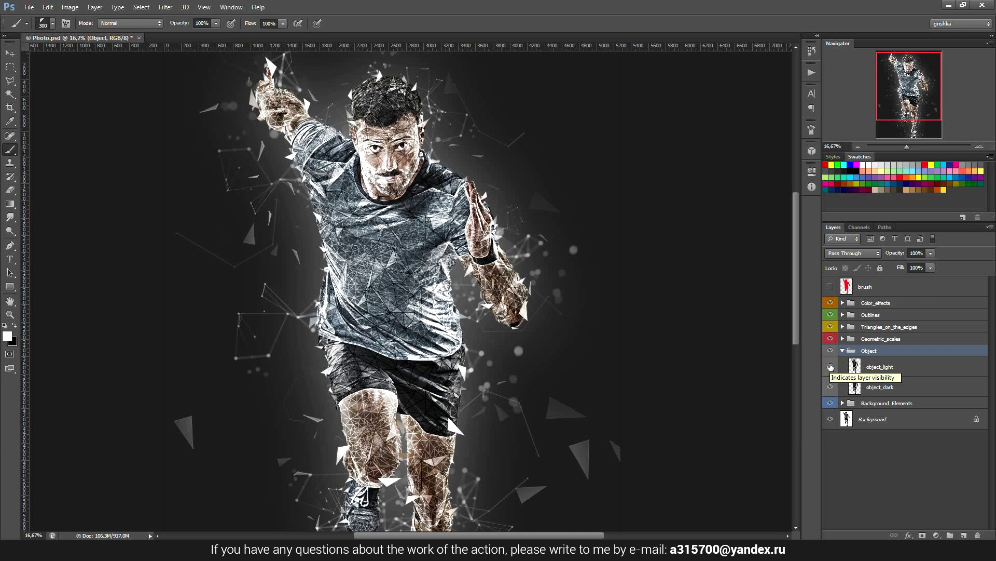
left_click(831, 387)
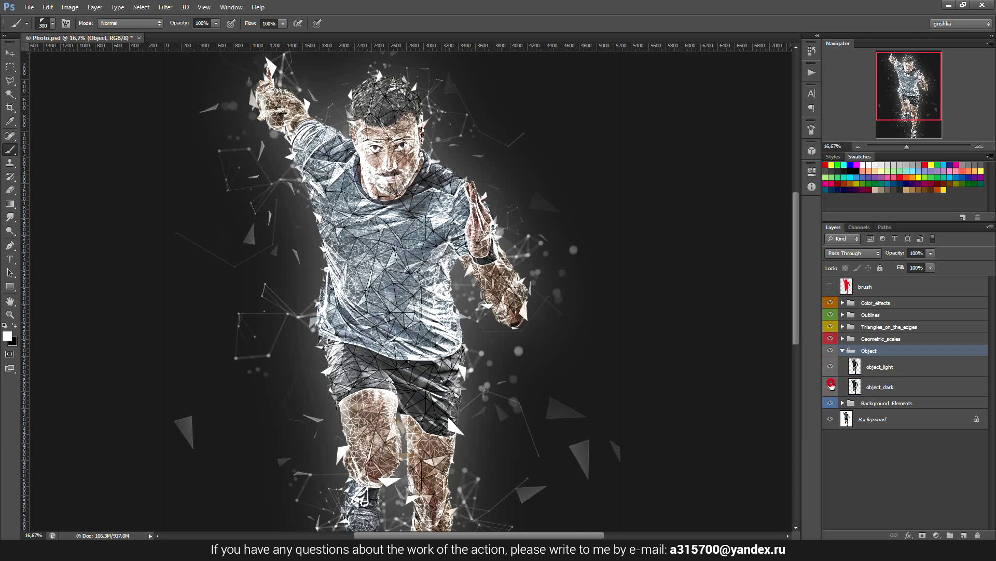
left_click(831, 386)
left_click(843, 351)
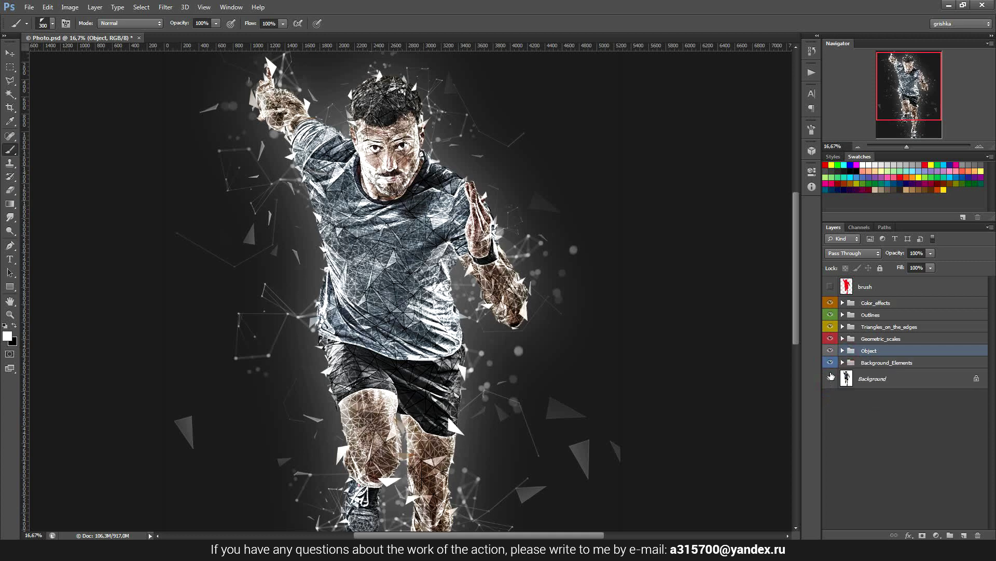
Step: Expand Background_Elements, preview without geometric_particles_1, and adjust its Fill
left_click(882, 362)
left_click(842, 362)
scroll(674, 301, "down", 2)
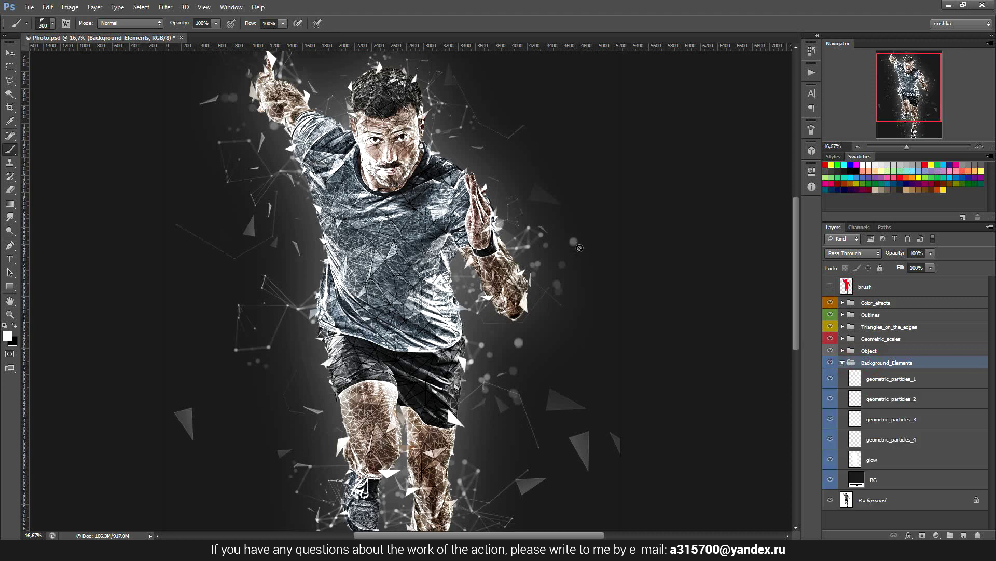
left_click(831, 379)
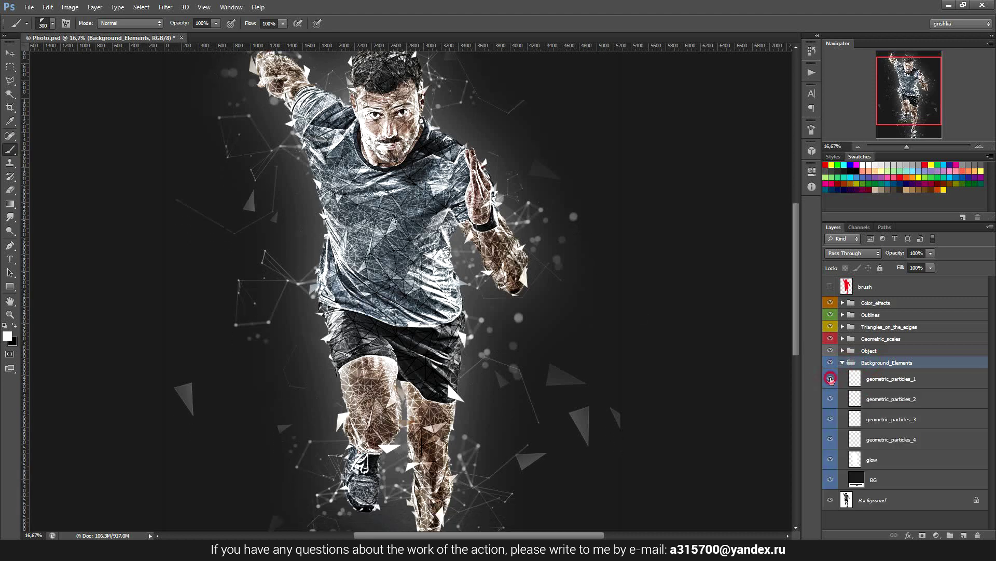
left_click(831, 380)
left_click(884, 379)
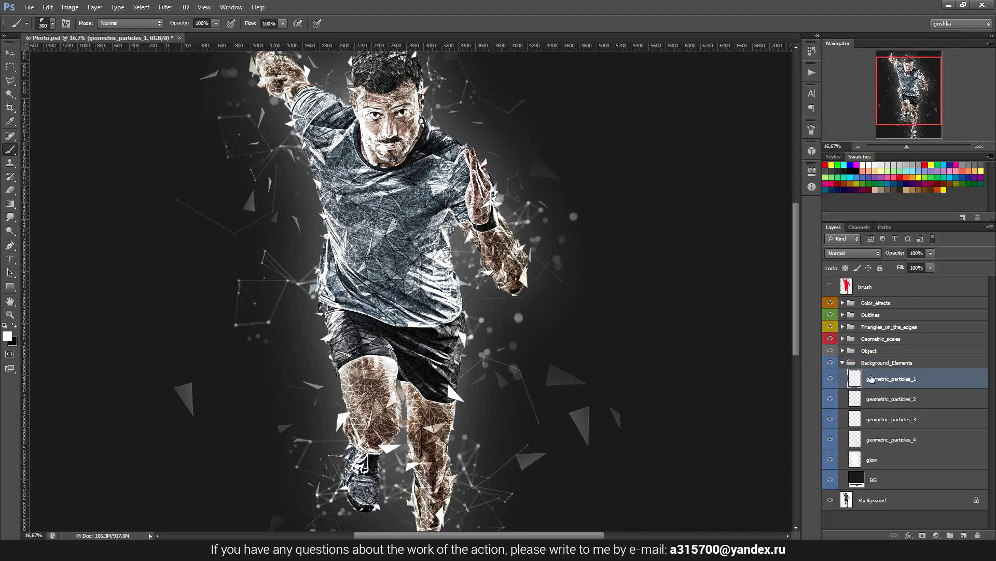
left_click(930, 267)
mouse_move(921, 278)
left_mouse_down()
mouse_move(876, 282)
mouse_move(934, 280)
left_mouse_up()
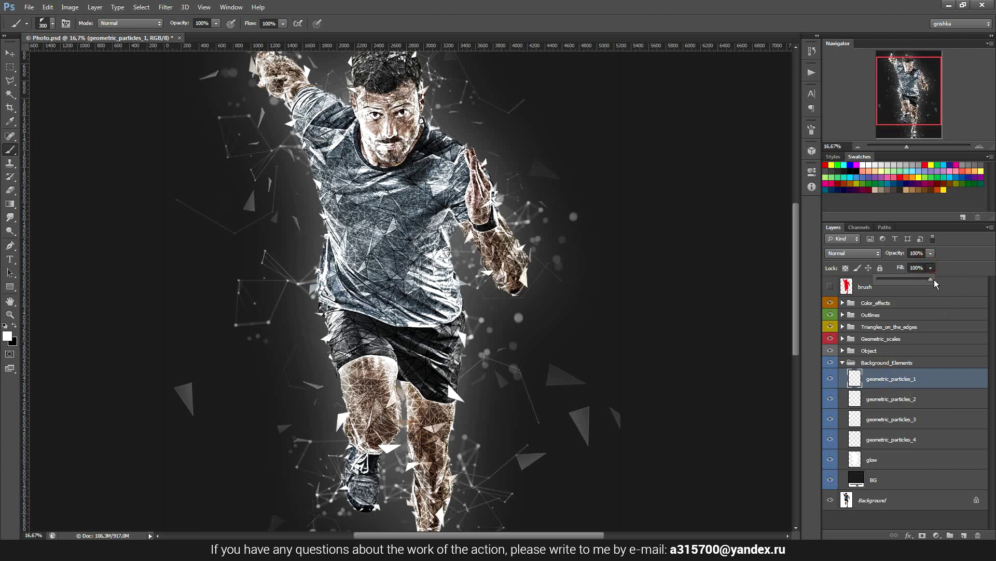
Step: Select geometric_particles_2, preview the scene without it, and check its Fill
left_click(835, 405)
left_click(831, 398)
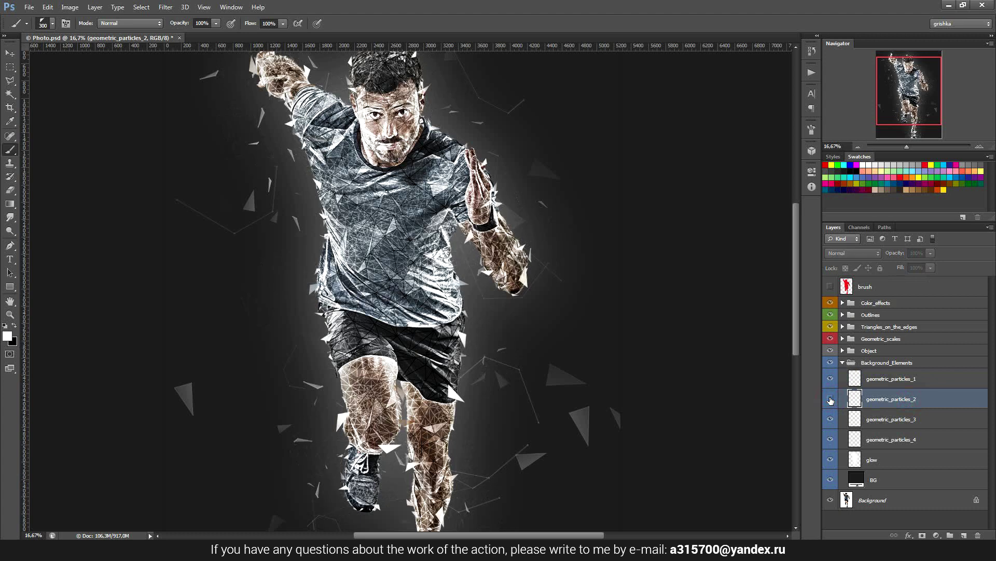
left_click(930, 268)
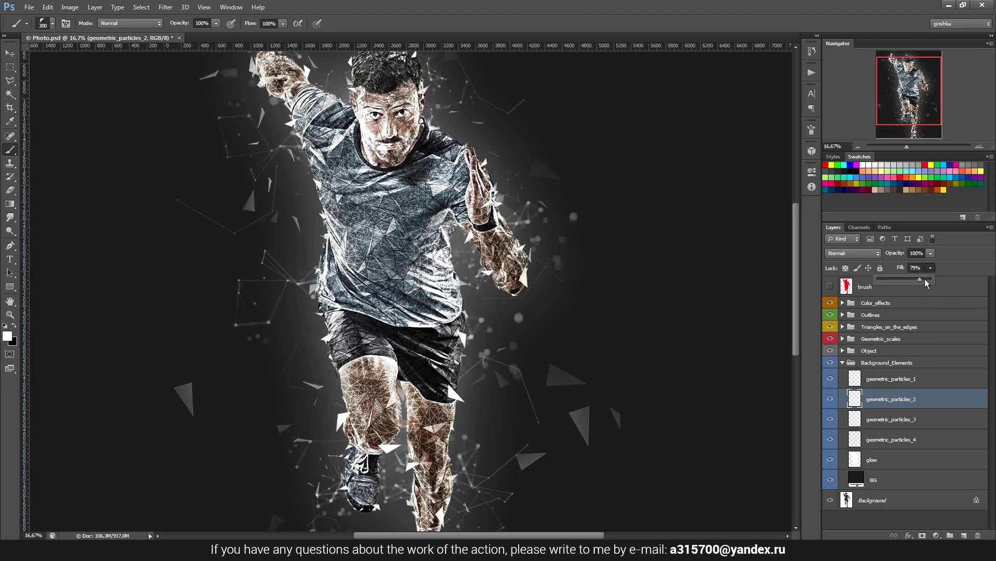
Step: Set geometric_particles_3's Fill to 40%
left_click(877, 423)
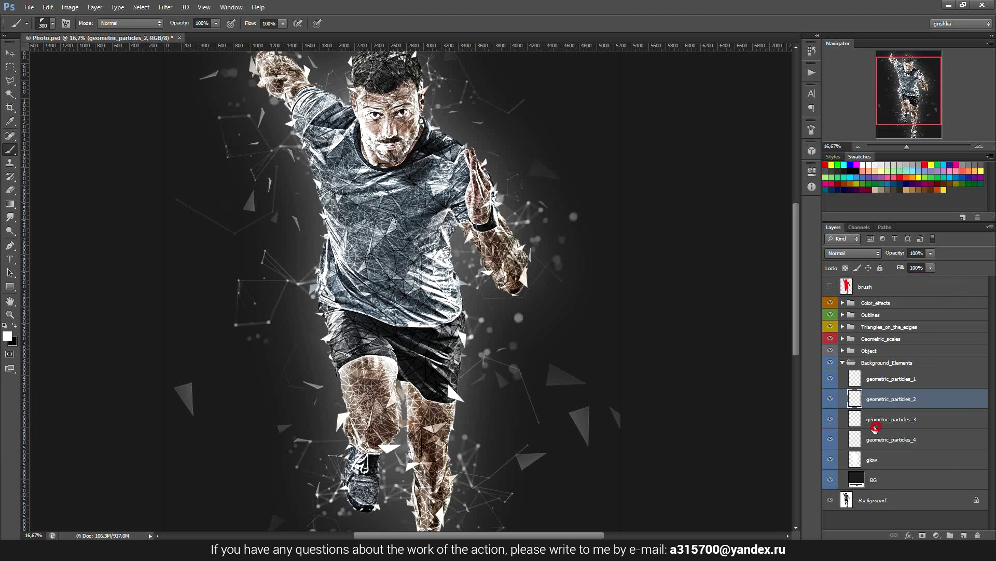
left_click(830, 419)
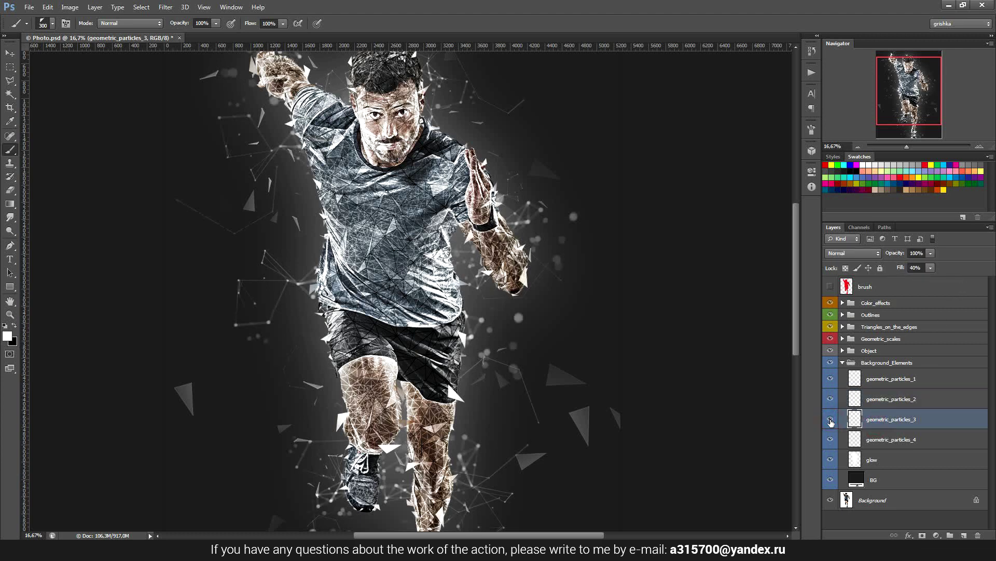
left_click(933, 267)
left_click_drag(944, 279, 963, 279)
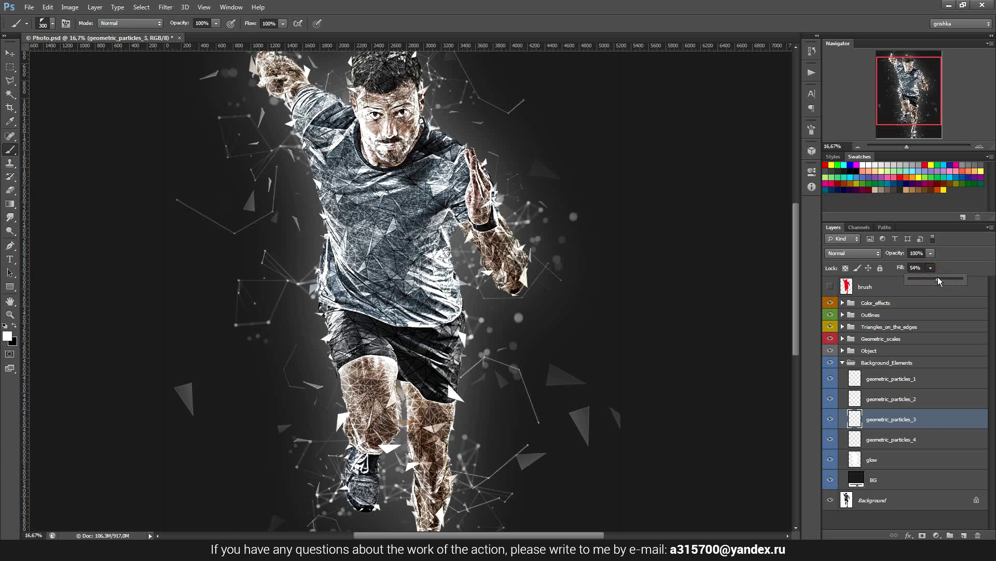
left_click(916, 267)
type("40")
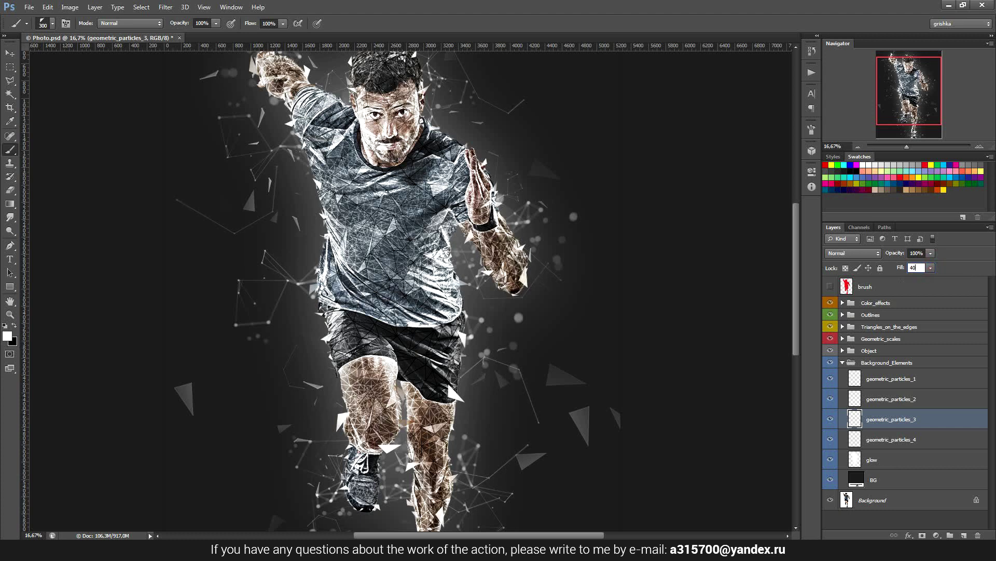
key("Return")
Step: Compare the scene with geometric_particles_4 and the glow layer each hidden and shown
left_click(889, 441)
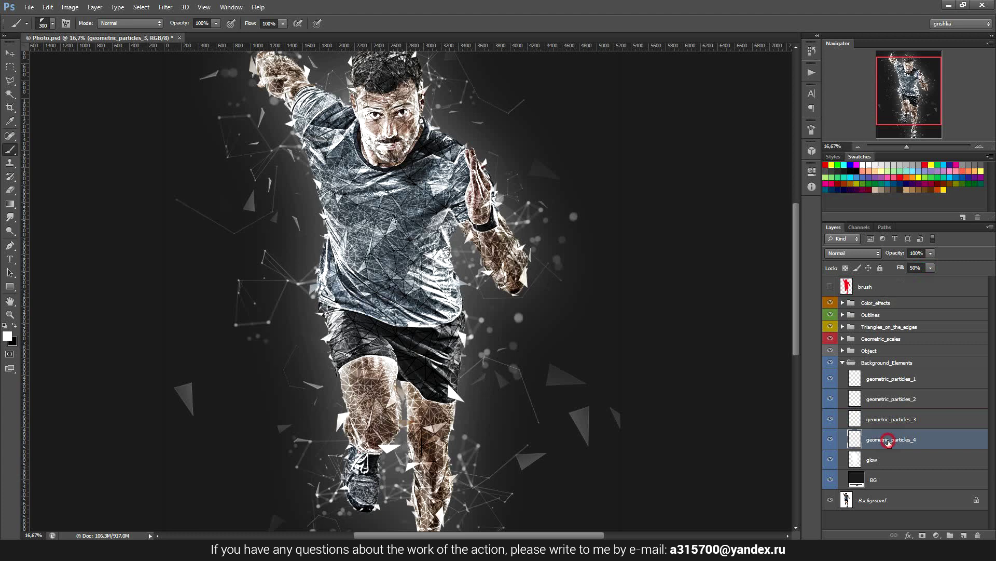
left_click(831, 440)
left_click(831, 441)
left_click(884, 462)
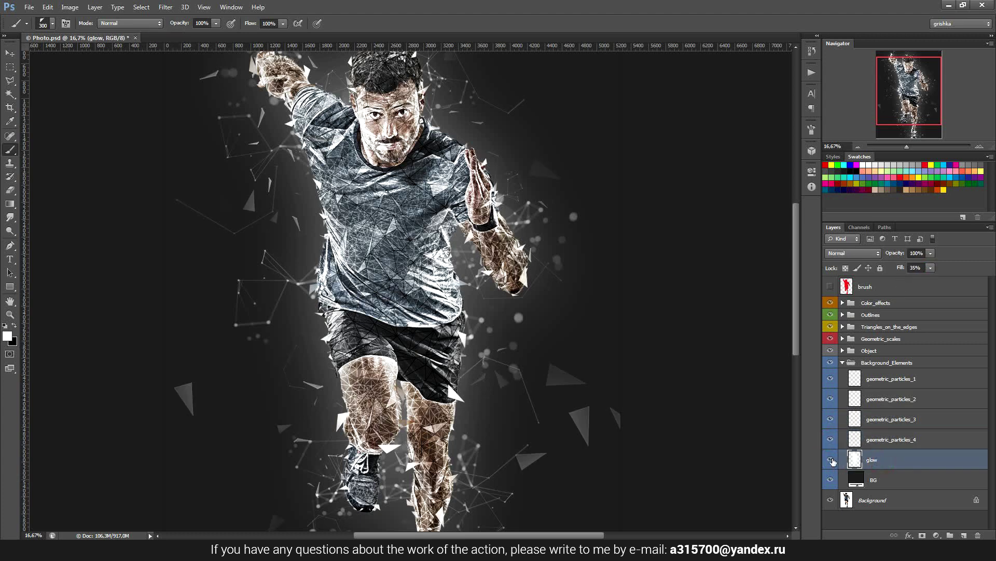
left_click(830, 460)
left_click(830, 460)
Step: Adjust the glow layer's Fill, settling at 35%
left_click(930, 268)
left_click_drag(938, 280, 943, 280)
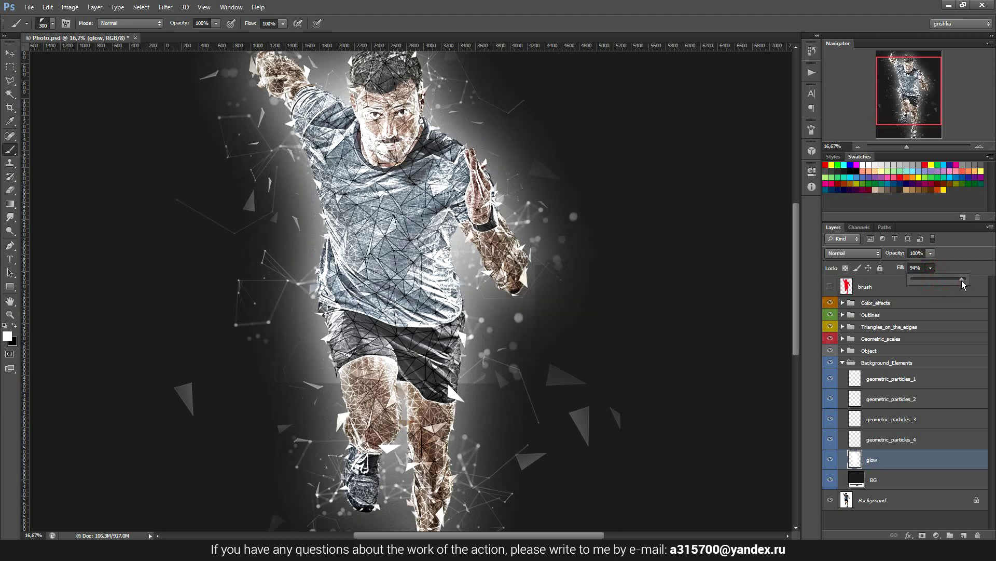
left_click_drag(923, 282, 923, 281)
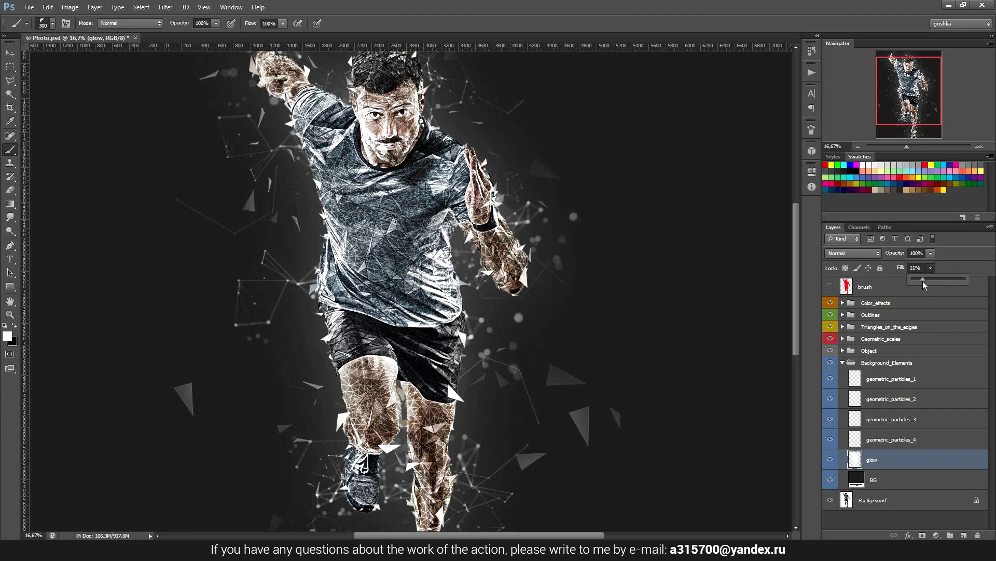
left_click_drag(929, 274, 930, 274)
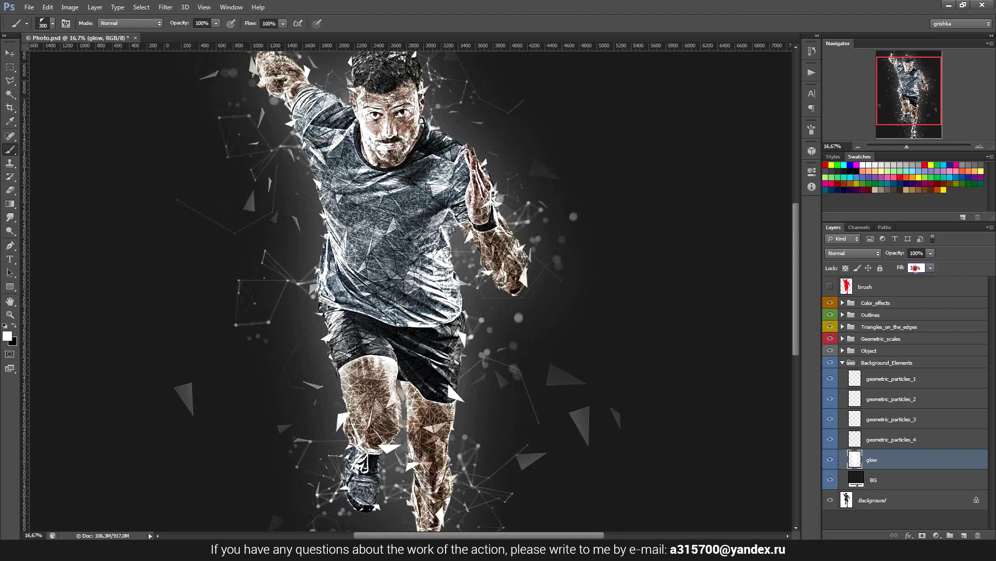
Step: Open the BG fill's Color Picker and preview dark blue-grey background shades
left_click(887, 475)
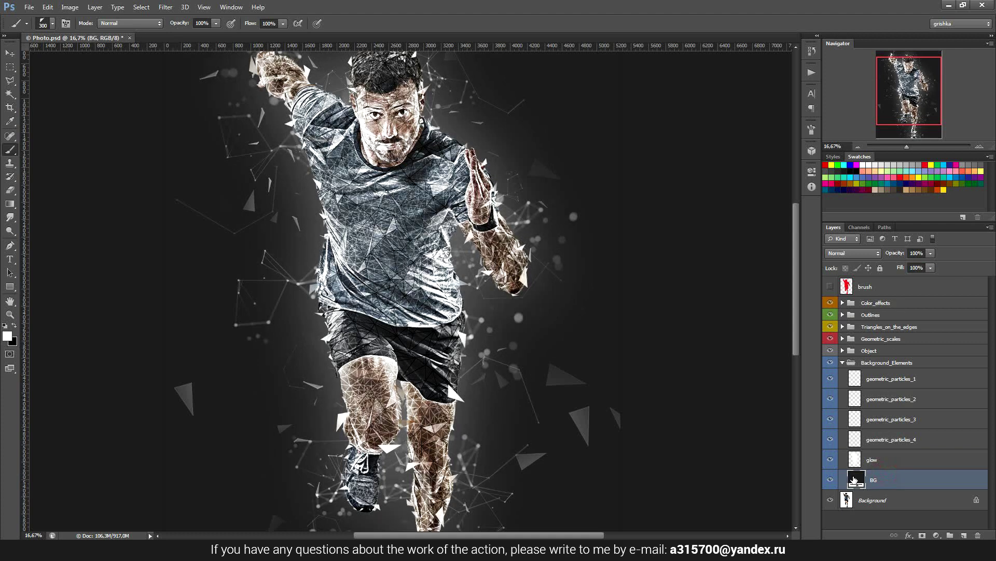
double_click(854, 478)
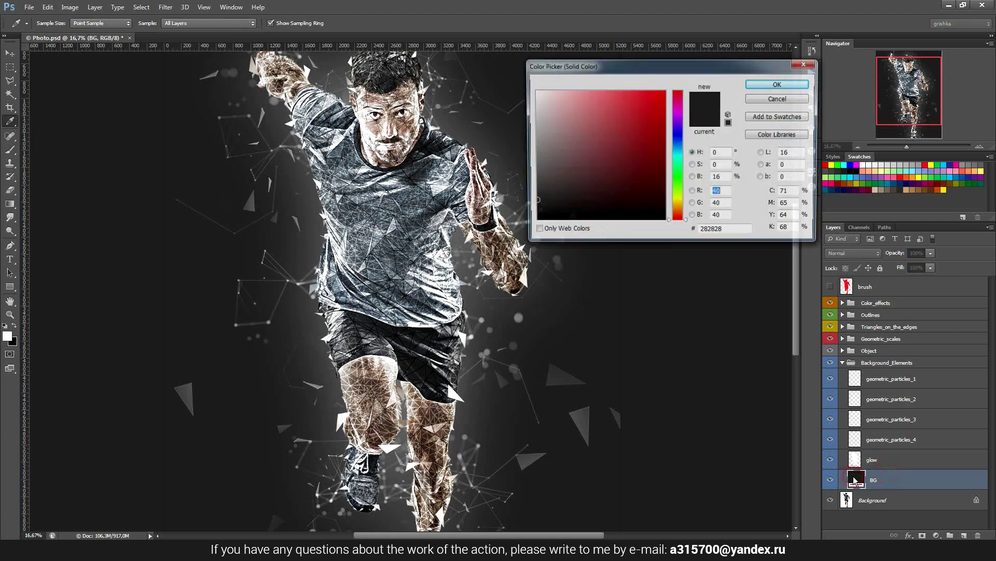
left_click(678, 147)
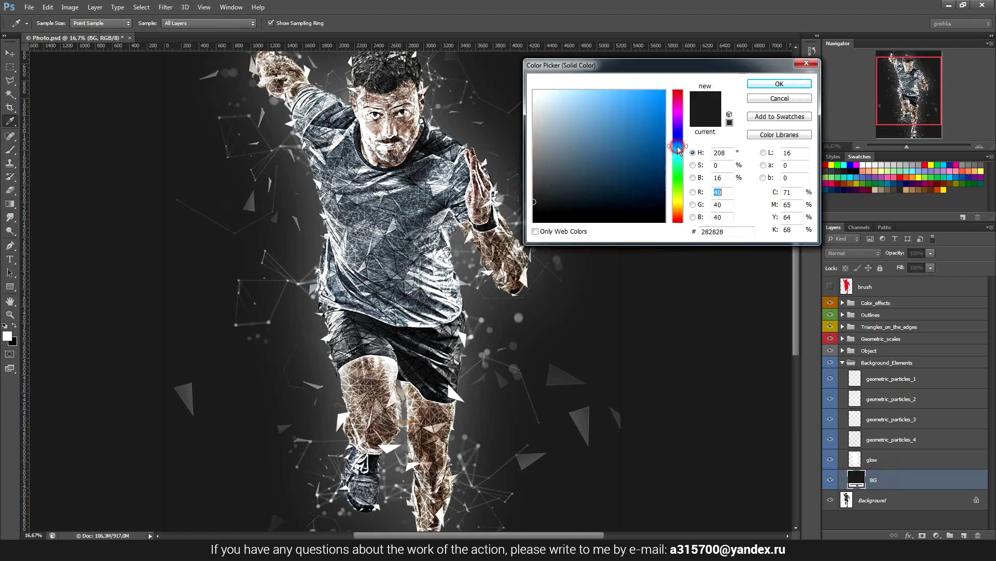
left_click(594, 178)
left_click(575, 195)
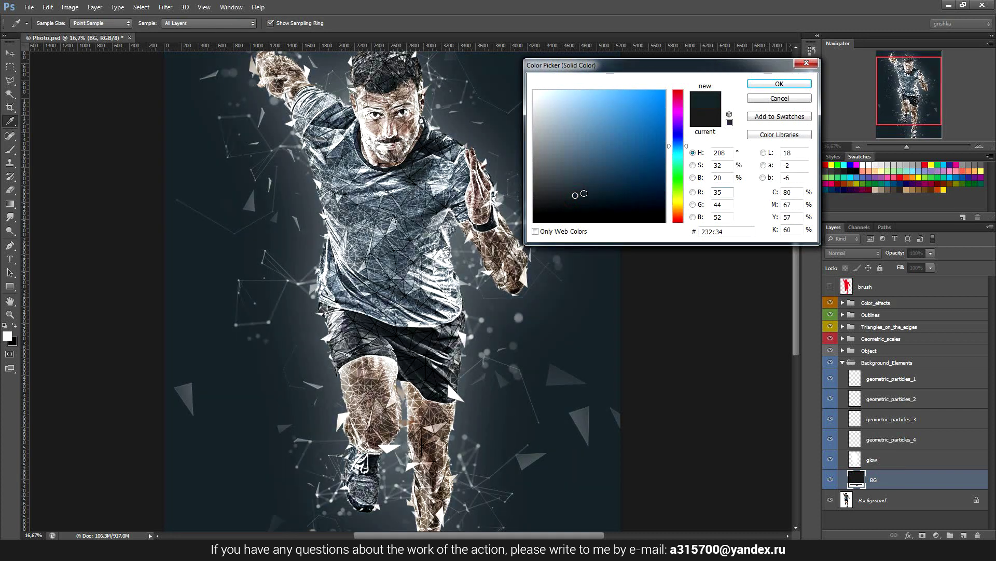
left_click(584, 193)
left_click(579, 195)
left_click_drag(677, 67, 672, 124)
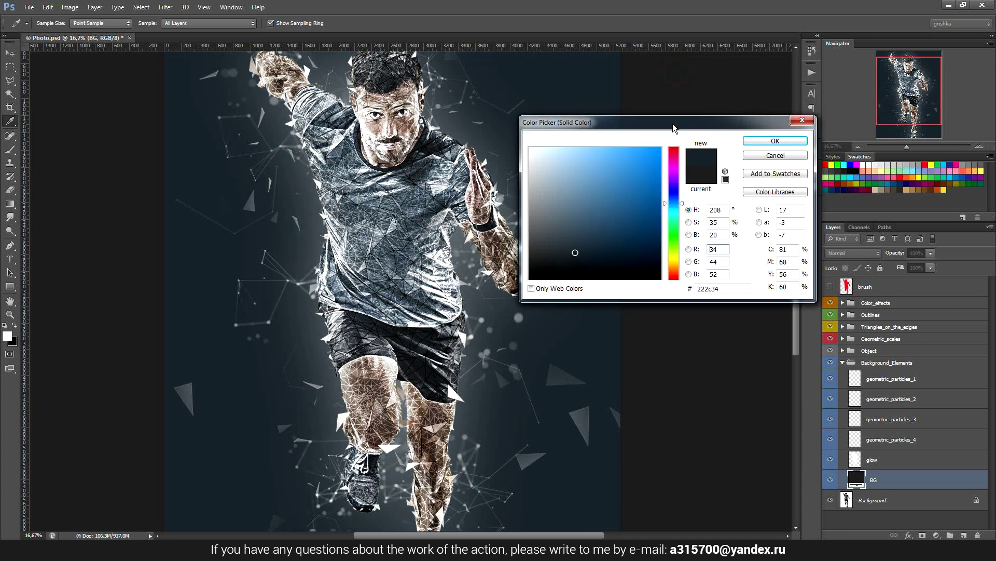
left_click_drag(673, 203, 671, 200)
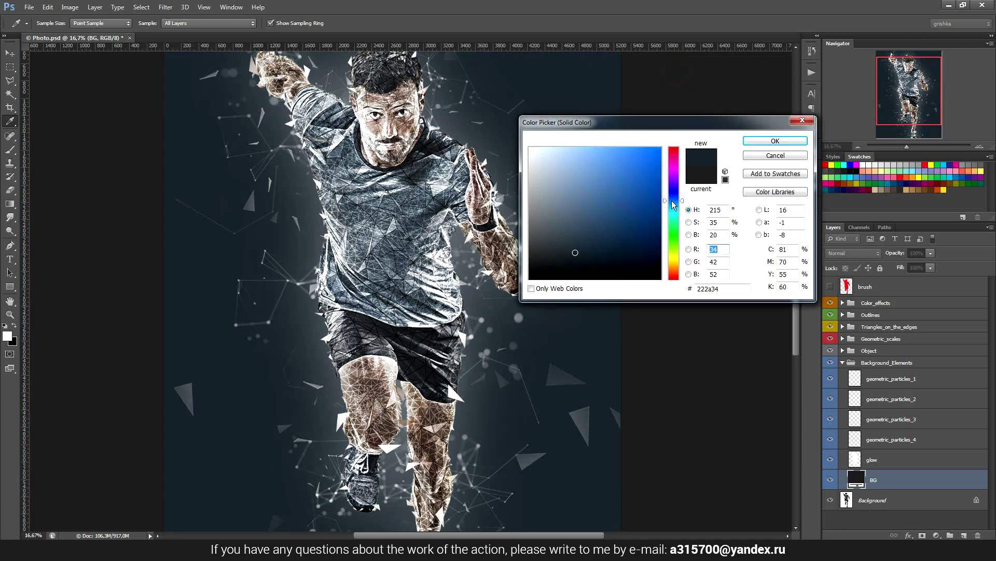
left_click(573, 254)
left_click_drag(576, 254, 580, 252)
Step: Preview teal, purple and magenta backgrounds, then cancel to keep the original dark grey
left_click_drag(741, 123, 680, 119)
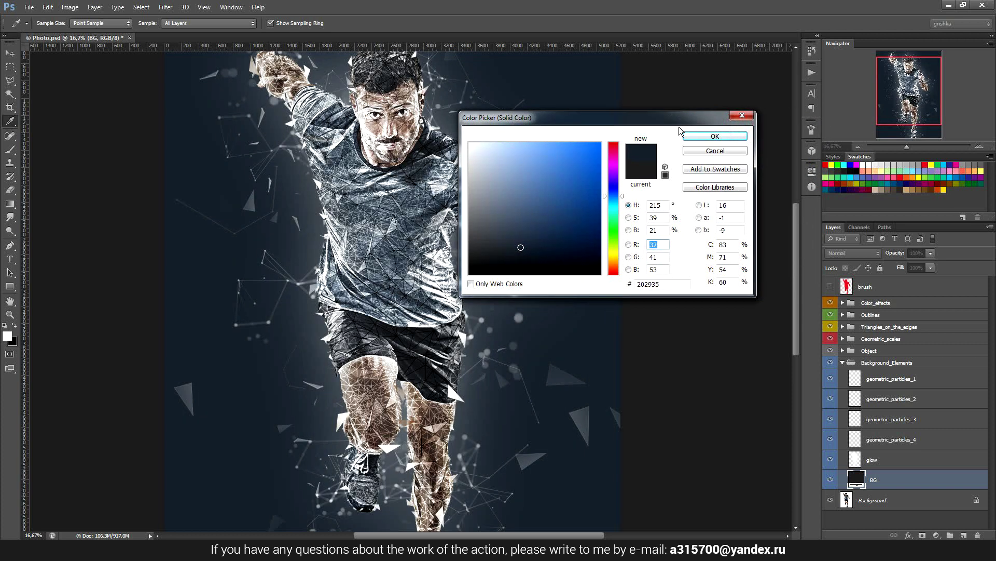
left_click(612, 238)
left_click_drag(612, 235, 614, 205)
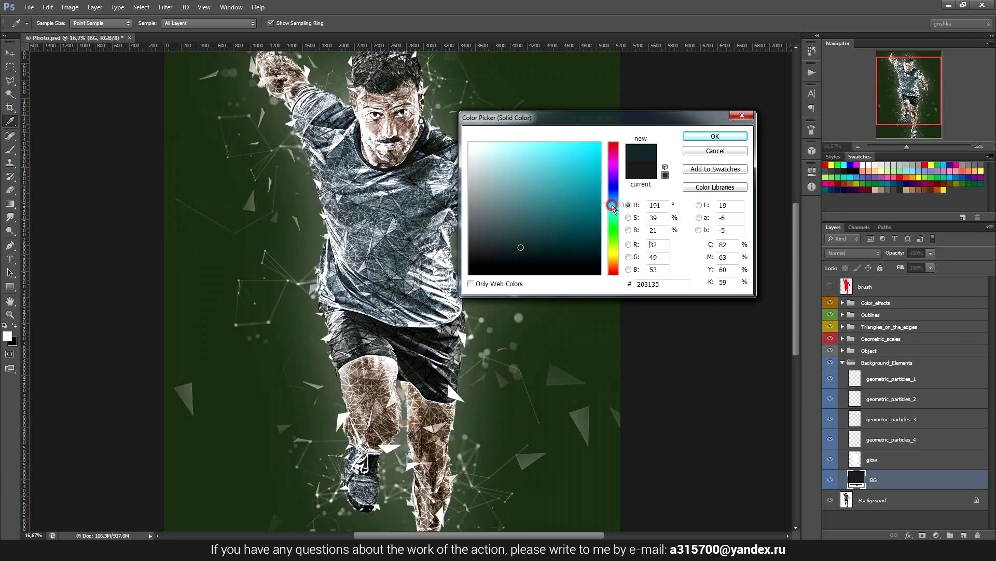
left_click(616, 169)
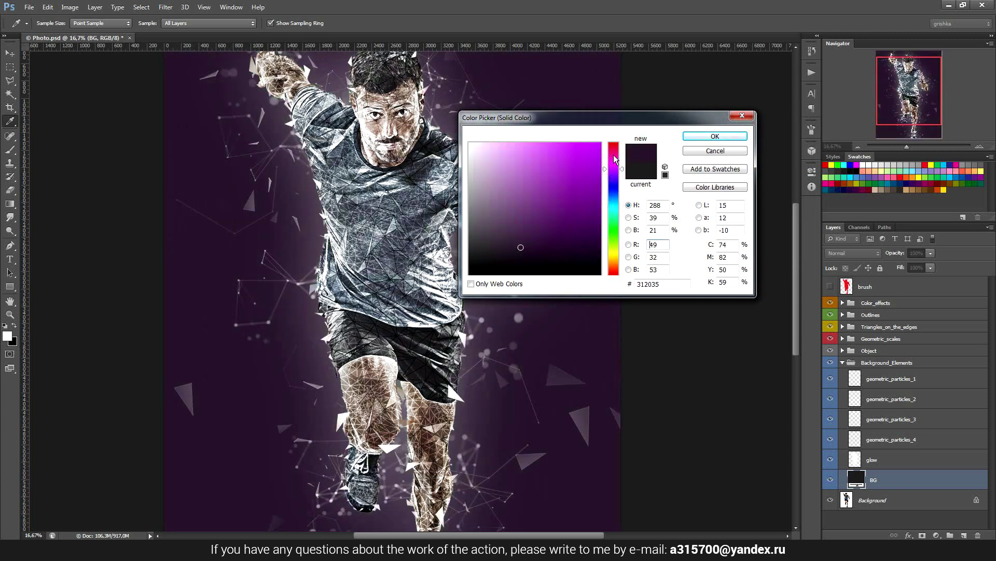
left_click(614, 155)
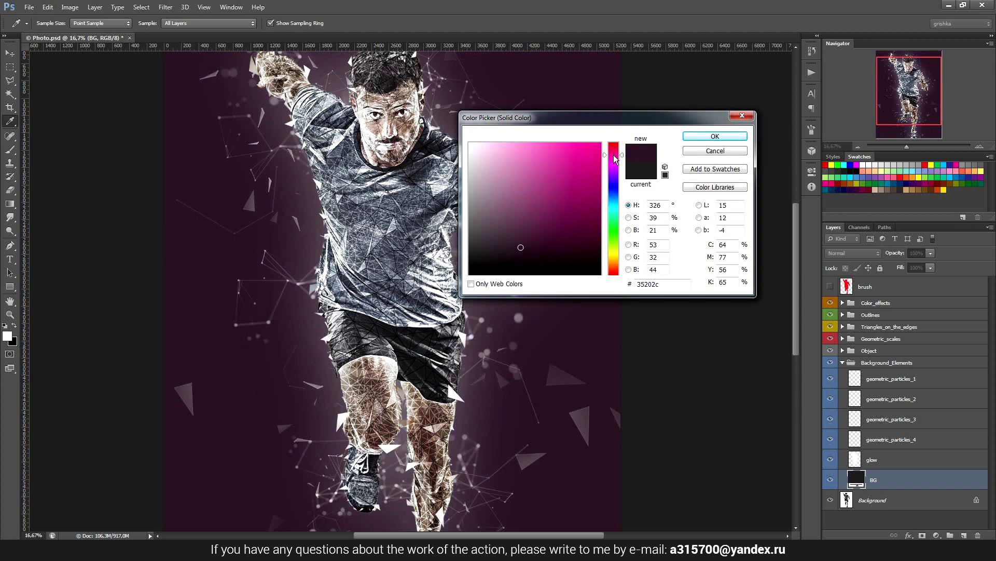
left_click(742, 115)
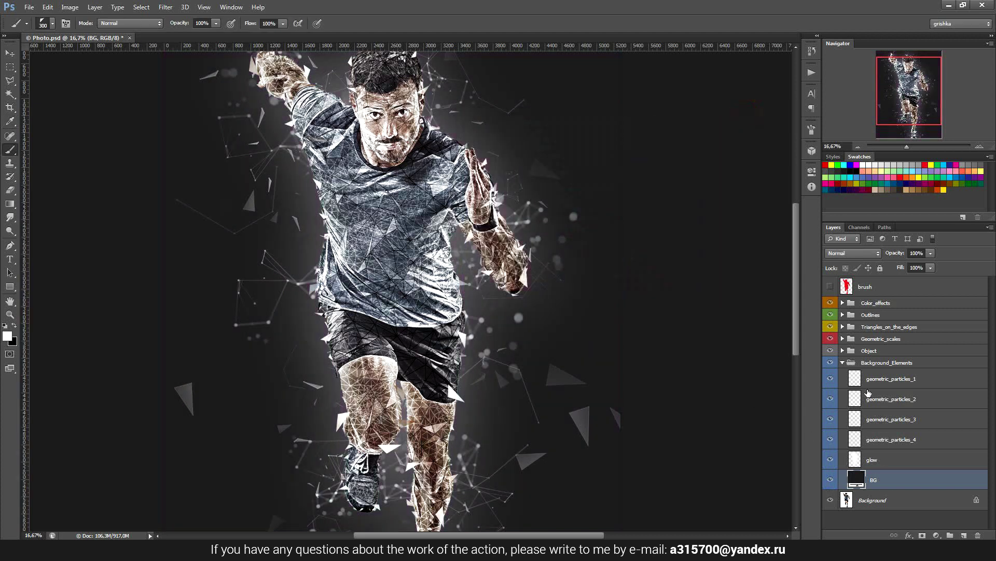
Step: Collapse Background_Elements, expand Color_effects, and show polygons_large_colored
left_click(842, 362)
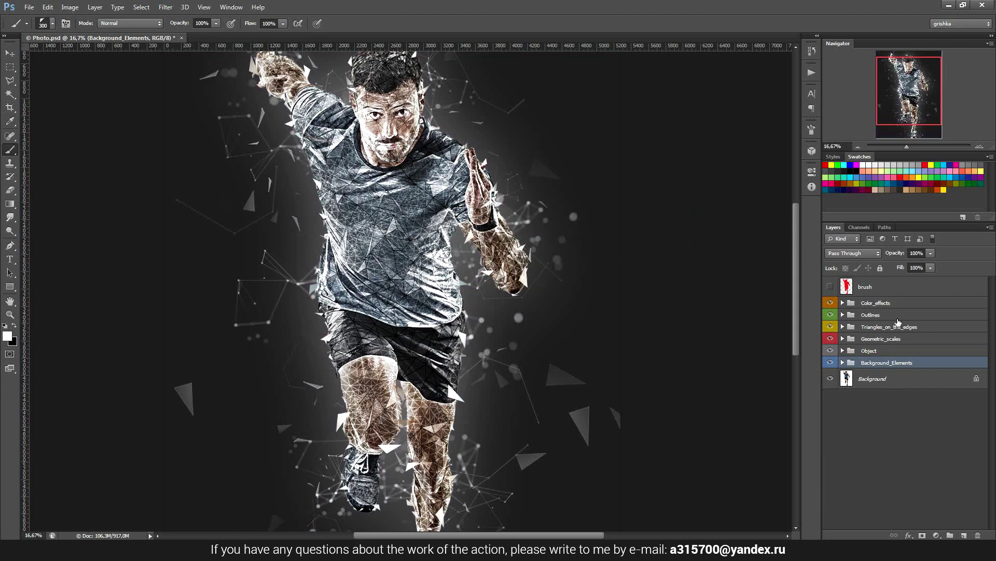
left_click(897, 303)
left_click(842, 315)
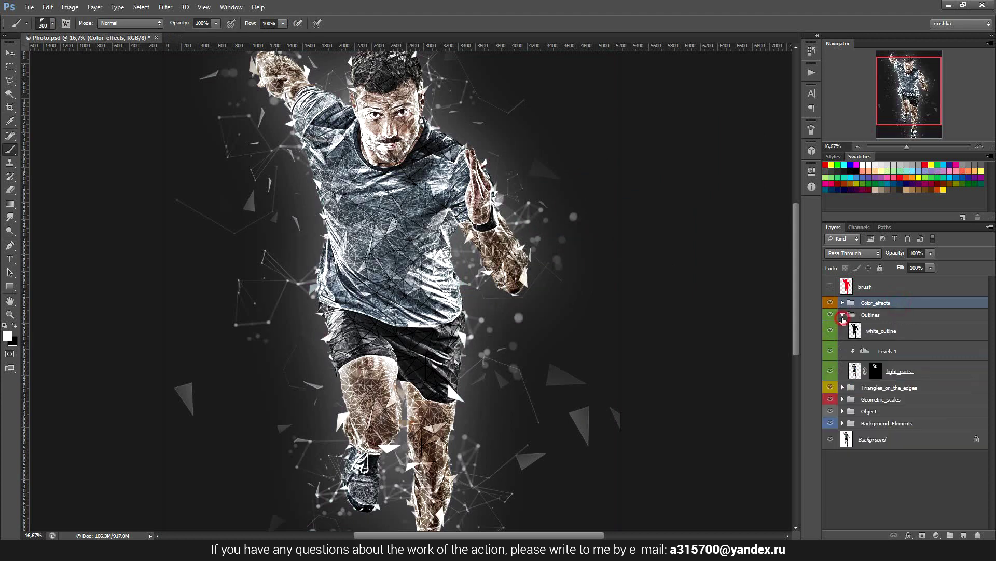
left_click(842, 315)
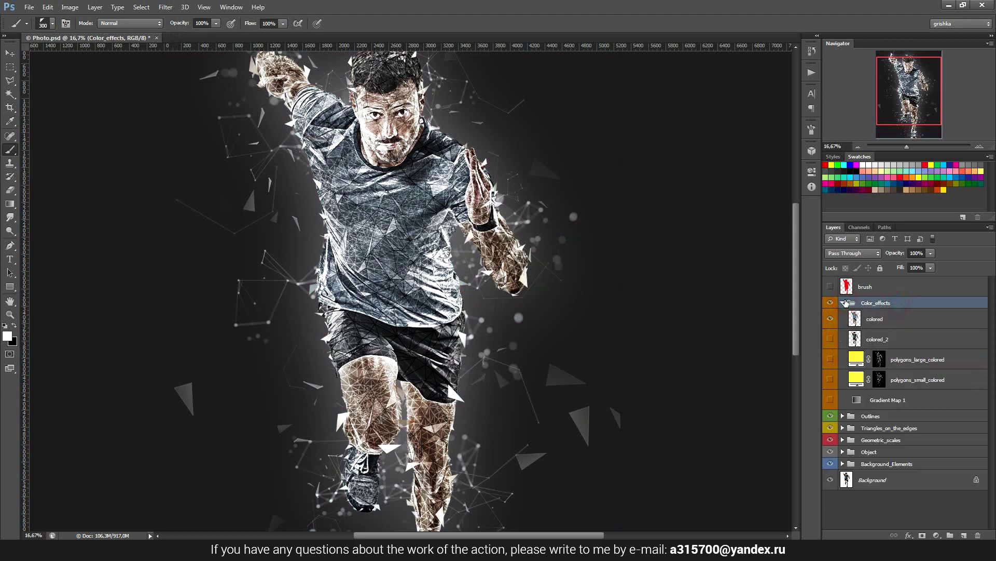
left_click(830, 359)
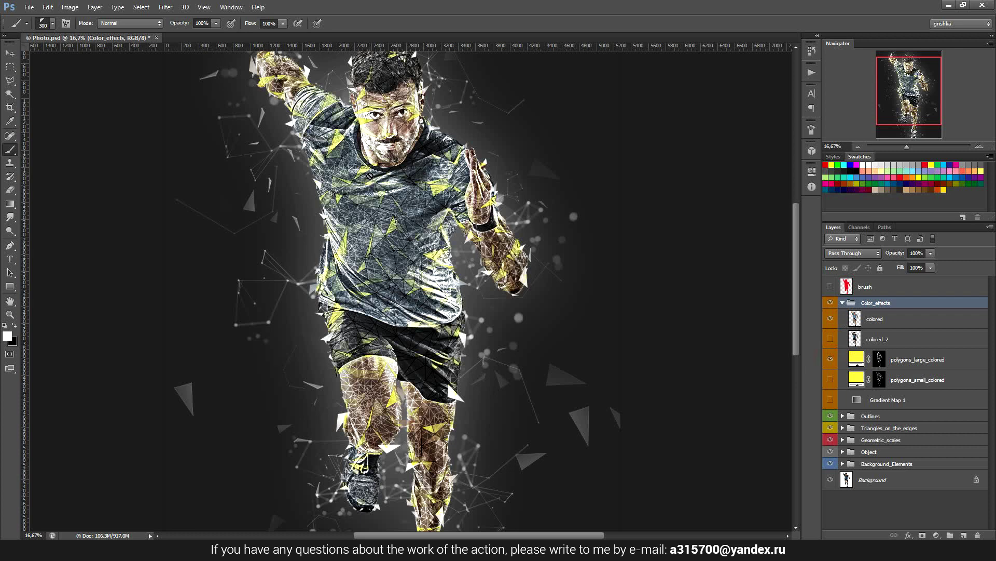
Step: Recolour polygons_large_colored cyan in its Color Picker
double_click(856, 358)
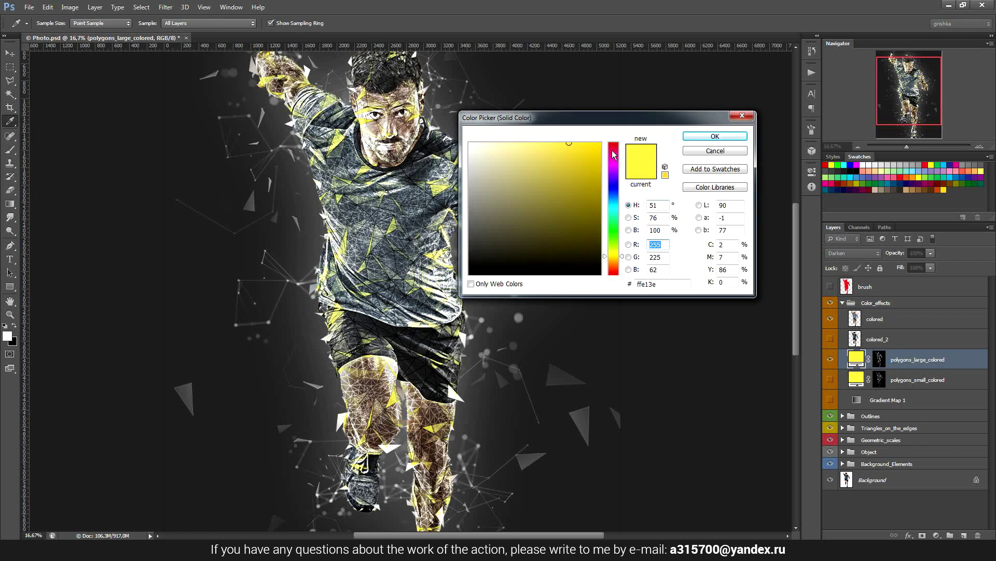
left_click_drag(612, 150, 612, 126)
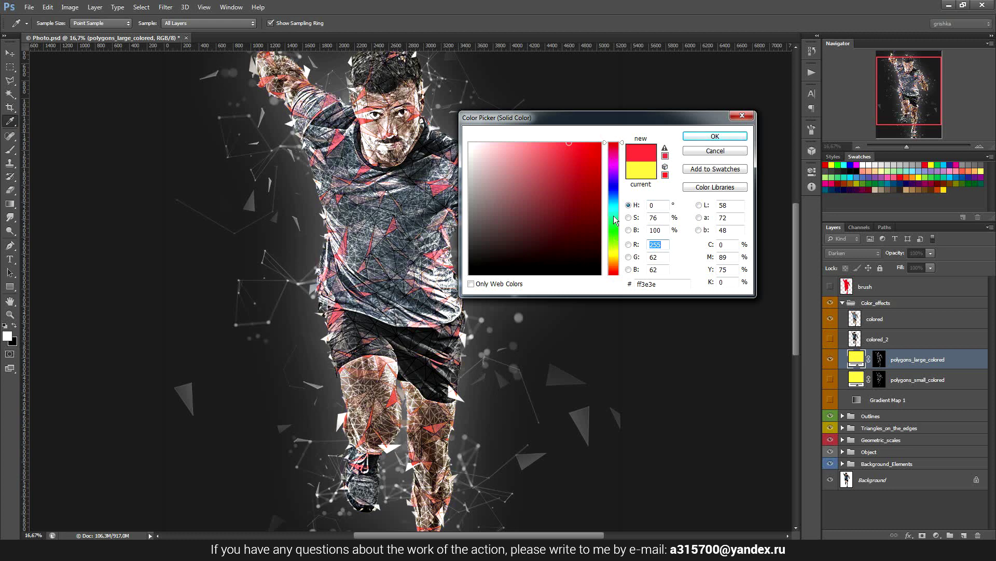
left_click_drag(614, 217, 614, 204)
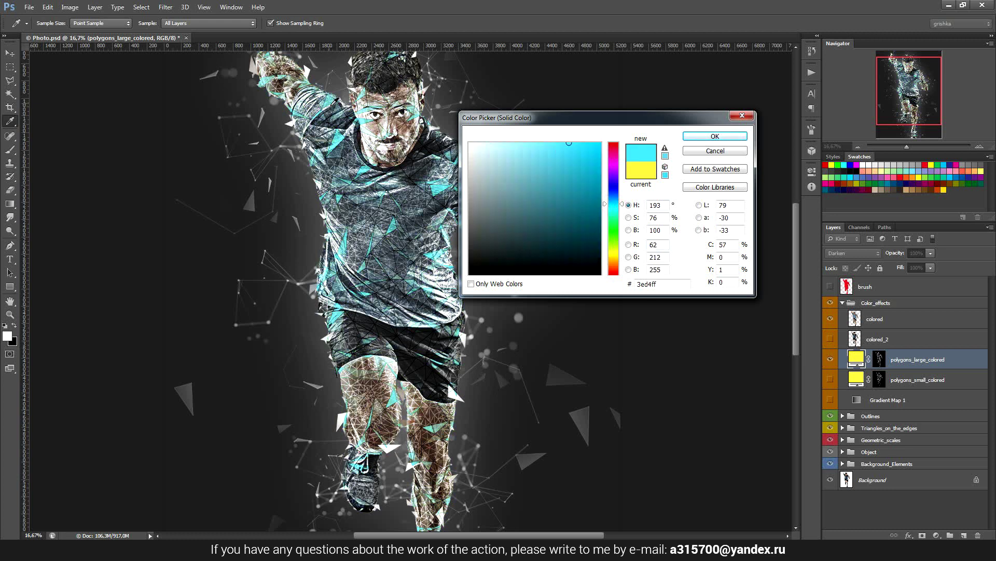
left_click(709, 135)
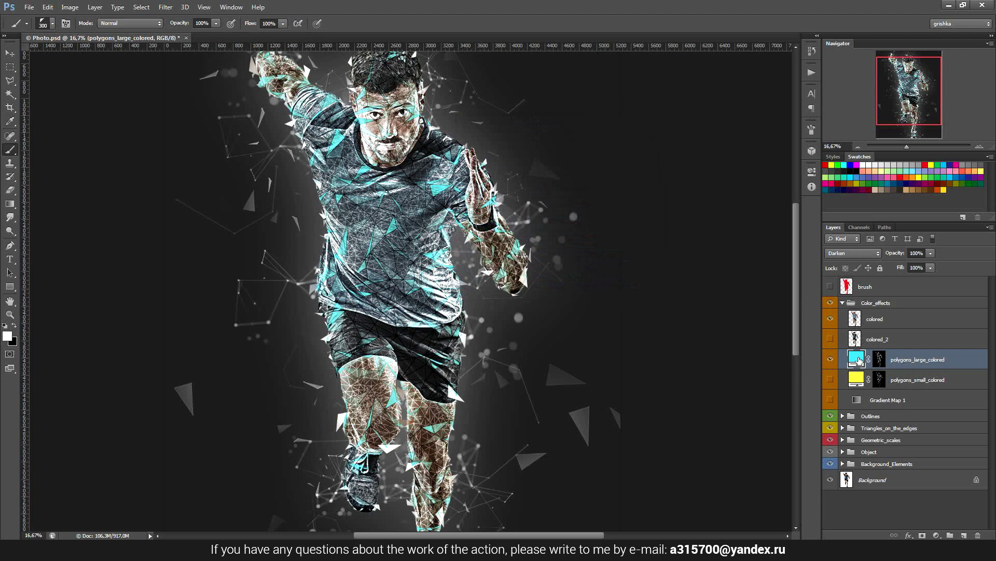
Step: Set polygons_large_colored to Hard Mix blend mode with 36% Fill
left_click(861, 254)
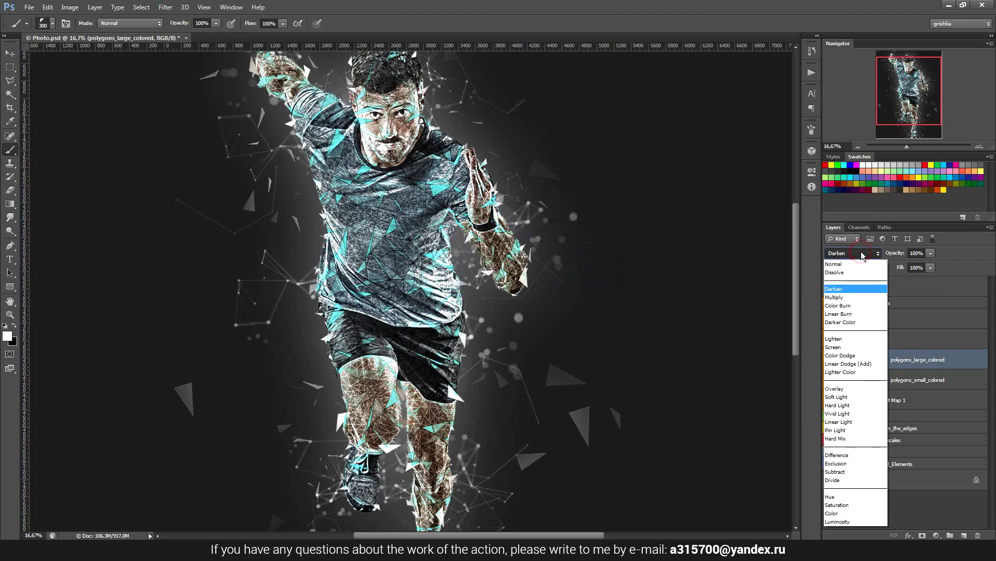
left_click(834, 291)
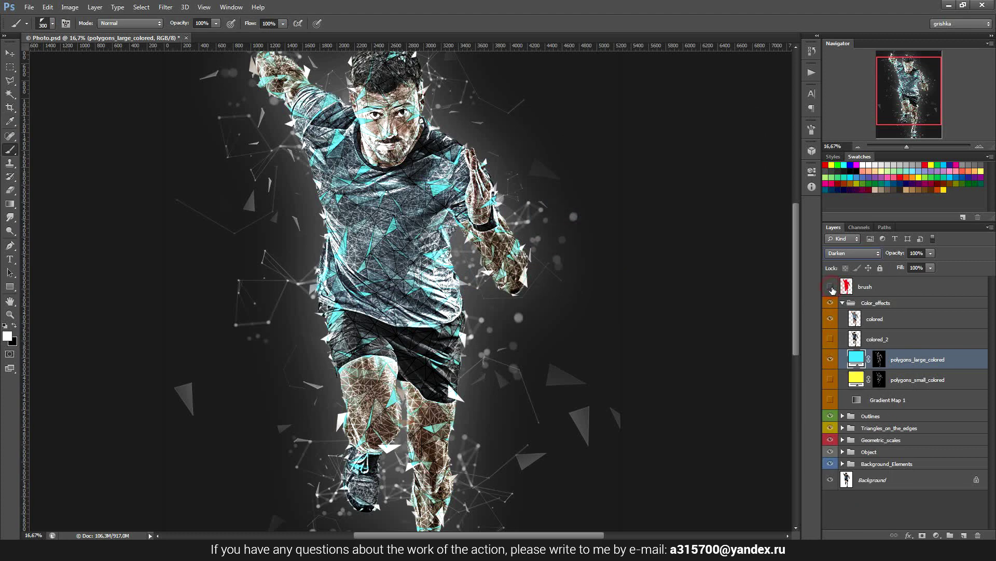
left_click(864, 255)
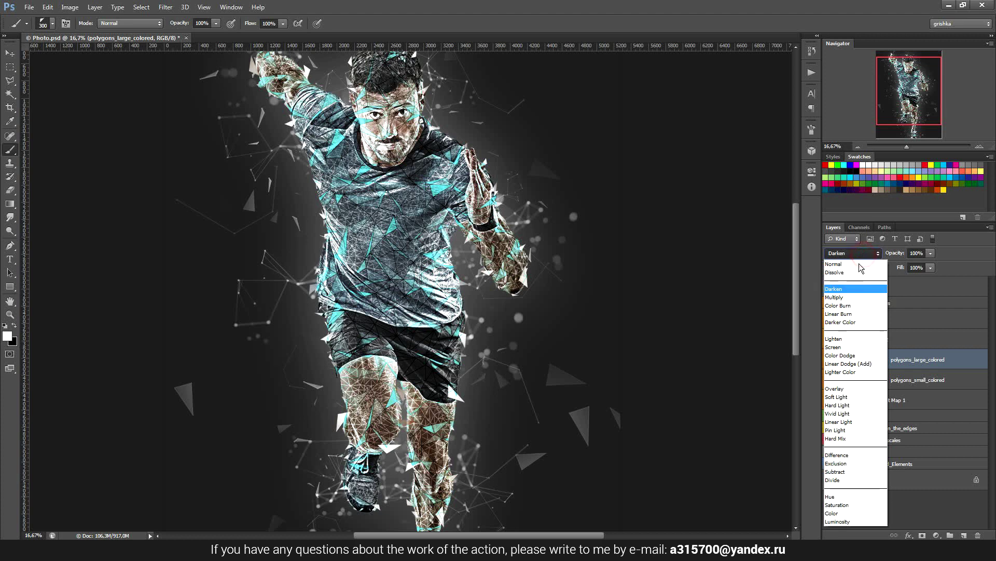
left_click(834, 439)
left_click(930, 268)
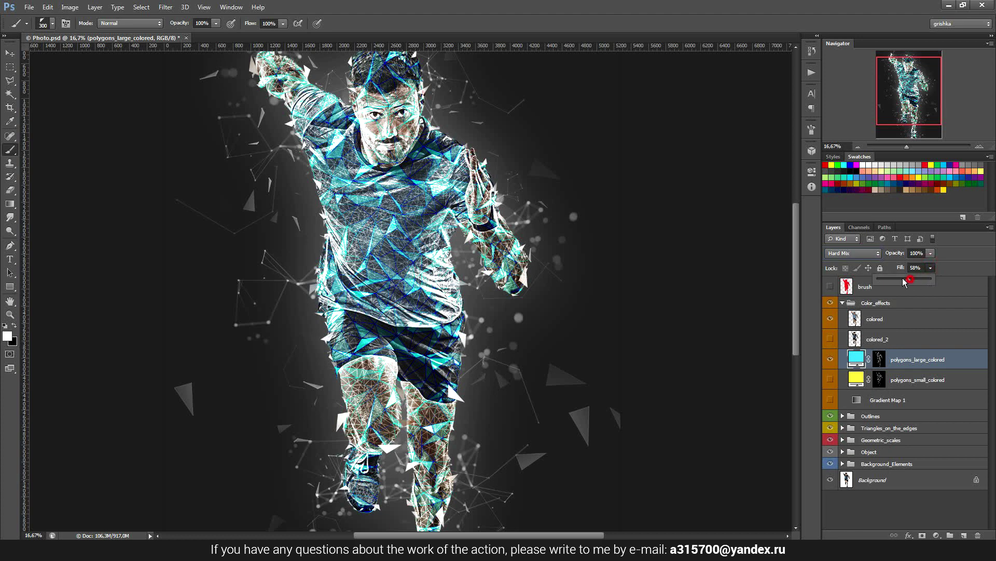
left_click_drag(902, 278, 895, 279)
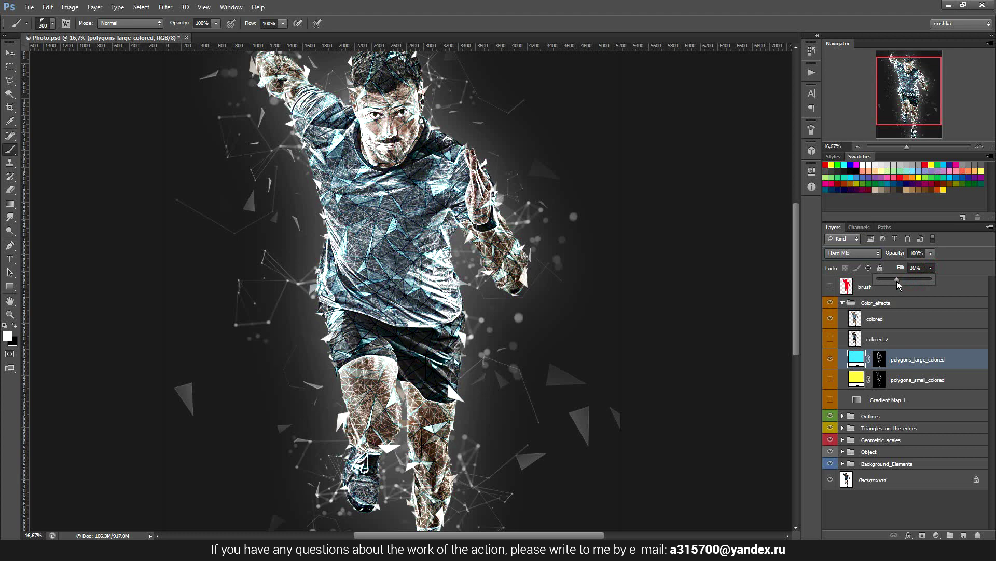
left_click(942, 358)
Step: Change the polygon colour to yellow-green (cbff3e) and turn on Gradient Map 1
double_click(856, 358)
left_click(613, 227)
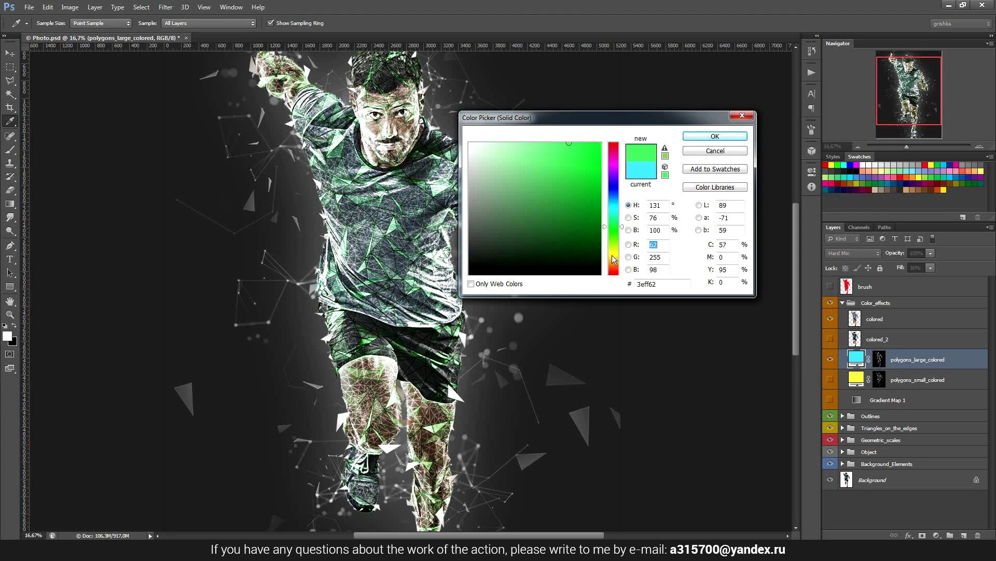
left_click(614, 247)
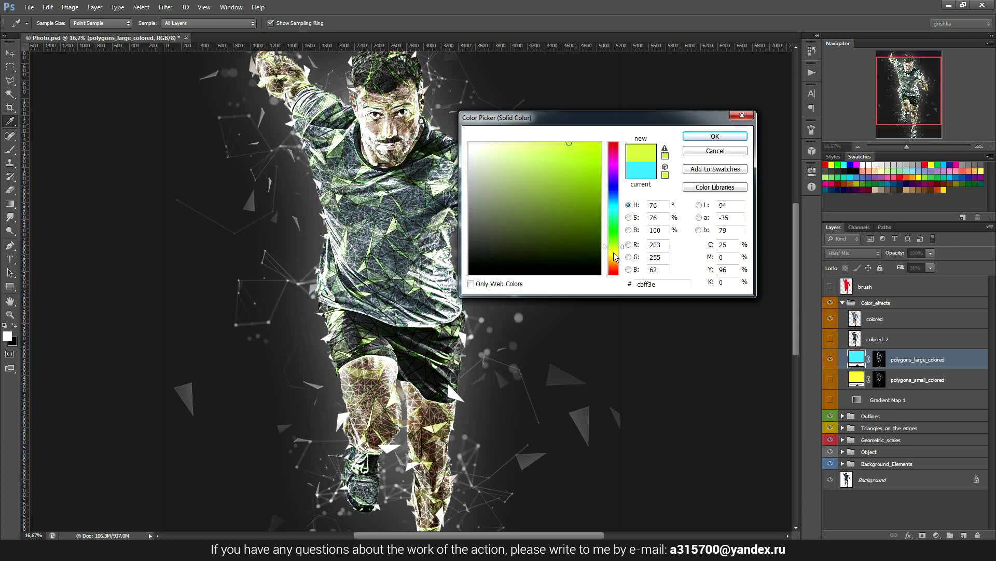
left_click(715, 136)
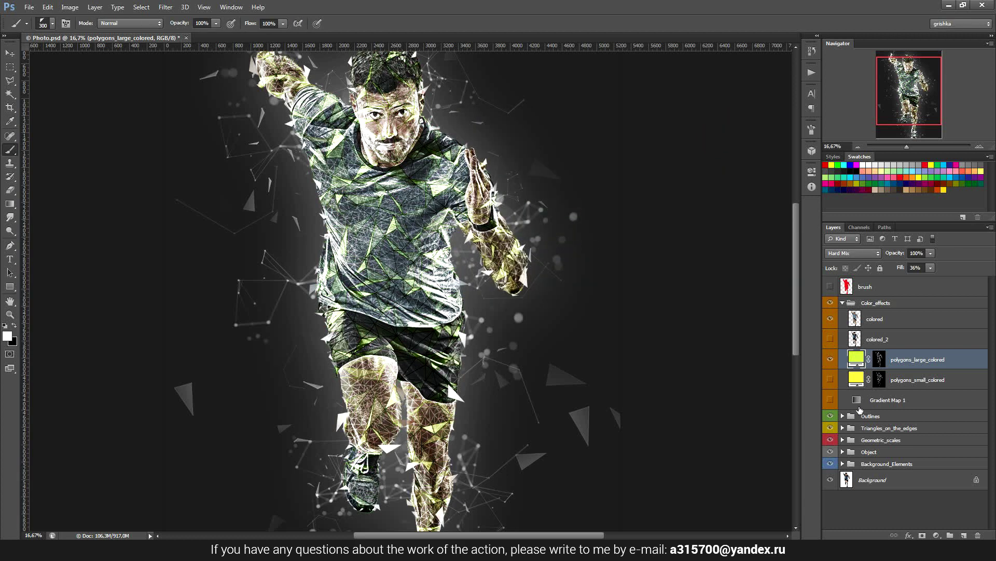
left_click(830, 401)
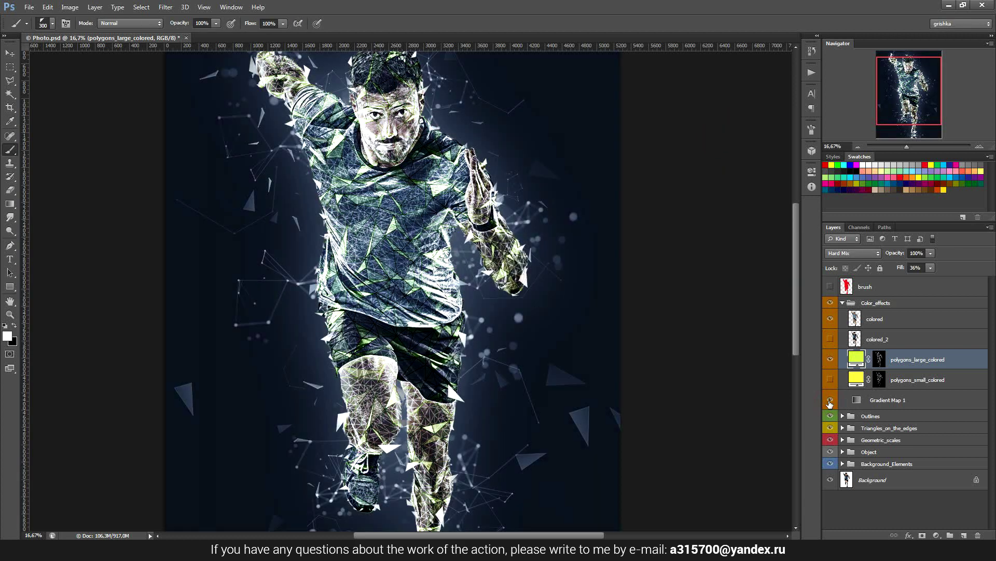
Step: Open Gradient Map 1's Gradient Editor and try sepia, blue, purple-teal and green-yellow presets
double_click(857, 400)
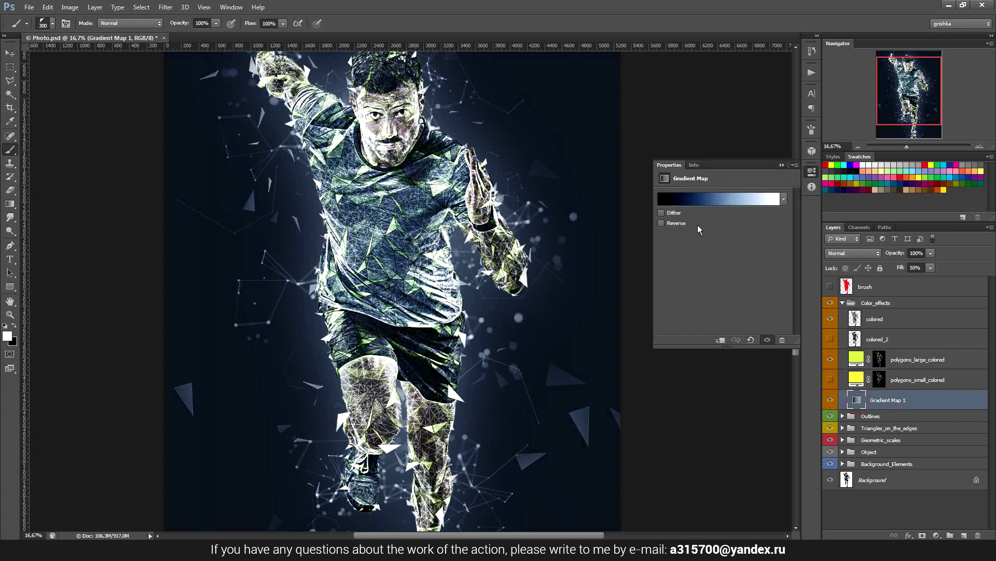
left_click(696, 196)
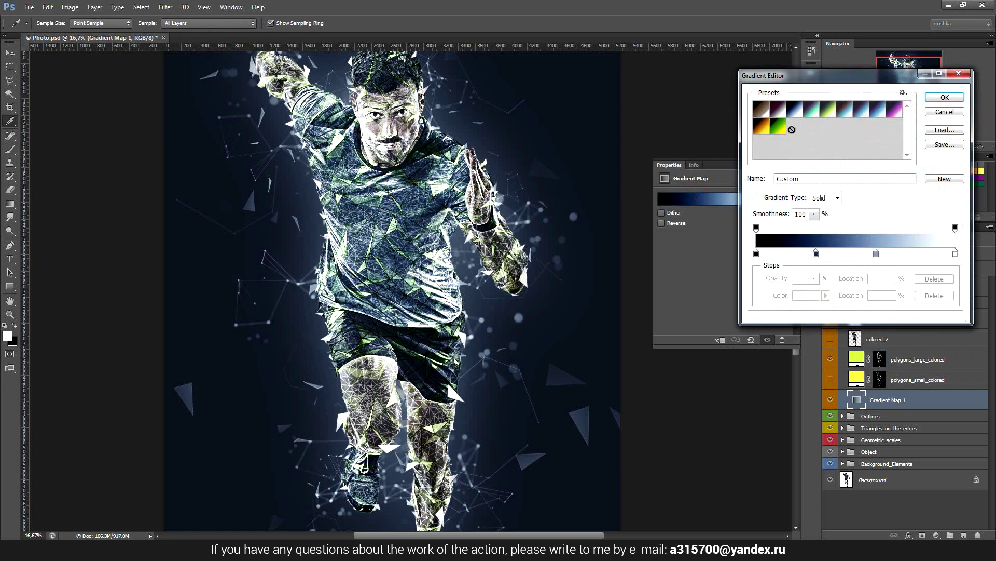
left_click(782, 108)
left_click(762, 112)
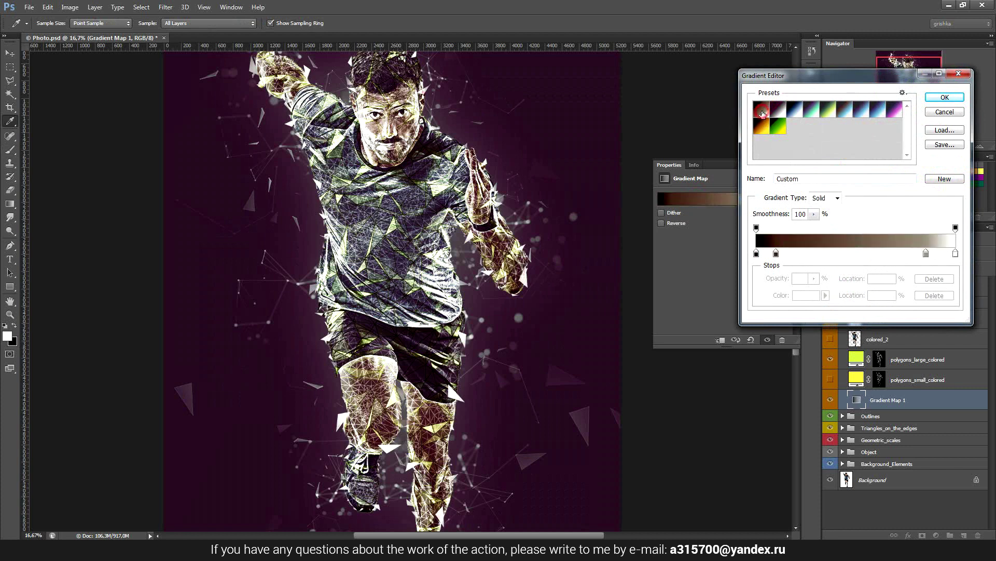
left_click(796, 115)
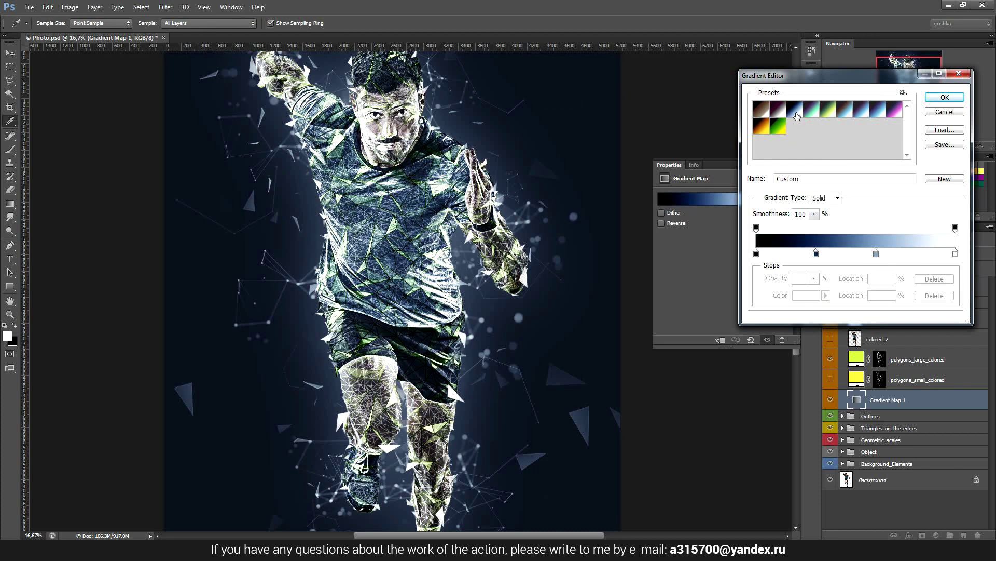
left_click(831, 112)
left_click(833, 111)
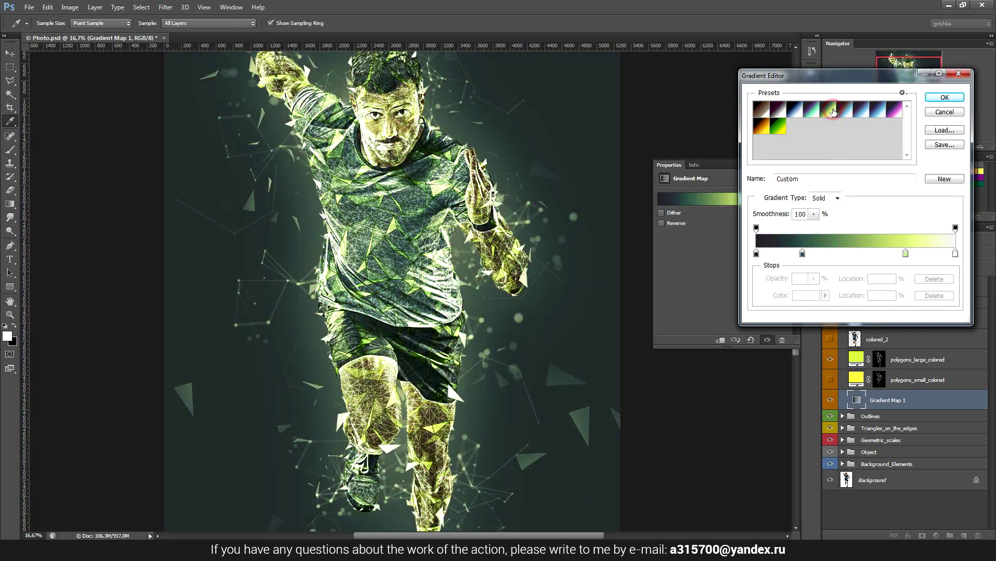
Step: Try purple and brown-blue presets, then apply the black-blue-white gradient
left_click(858, 113)
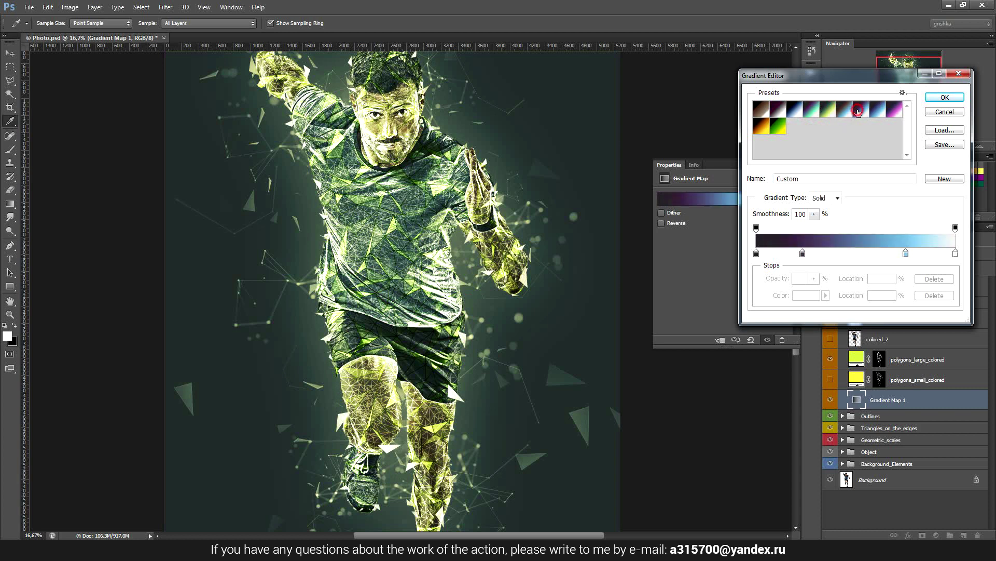
left_click(846, 110)
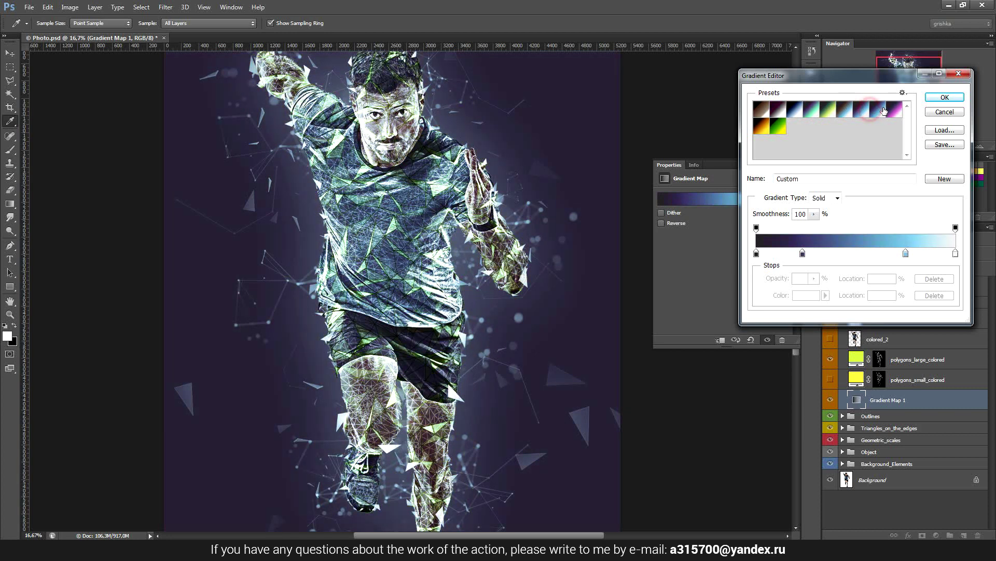
left_click(893, 110)
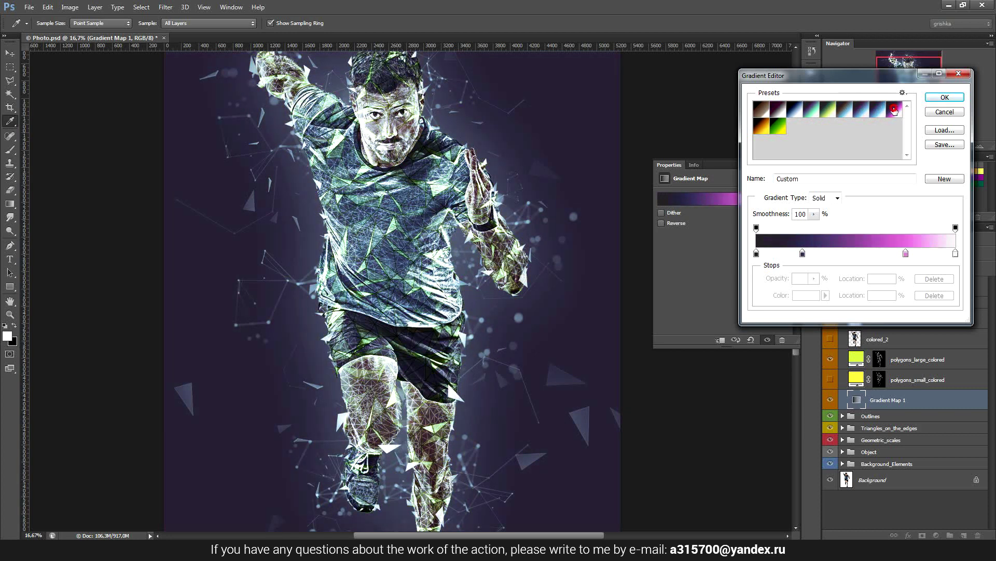
left_click(778, 126)
left_click(796, 113)
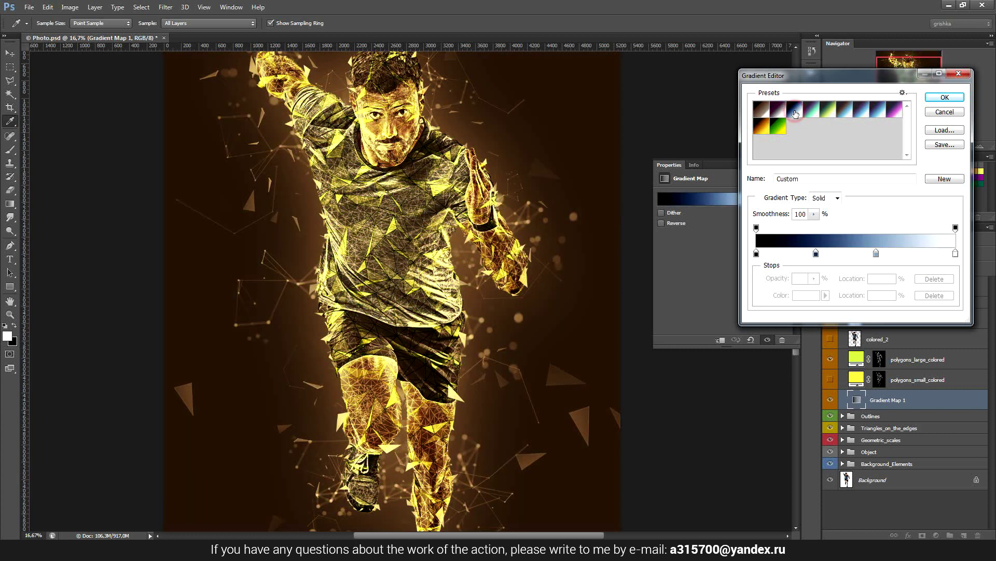
left_click(945, 97)
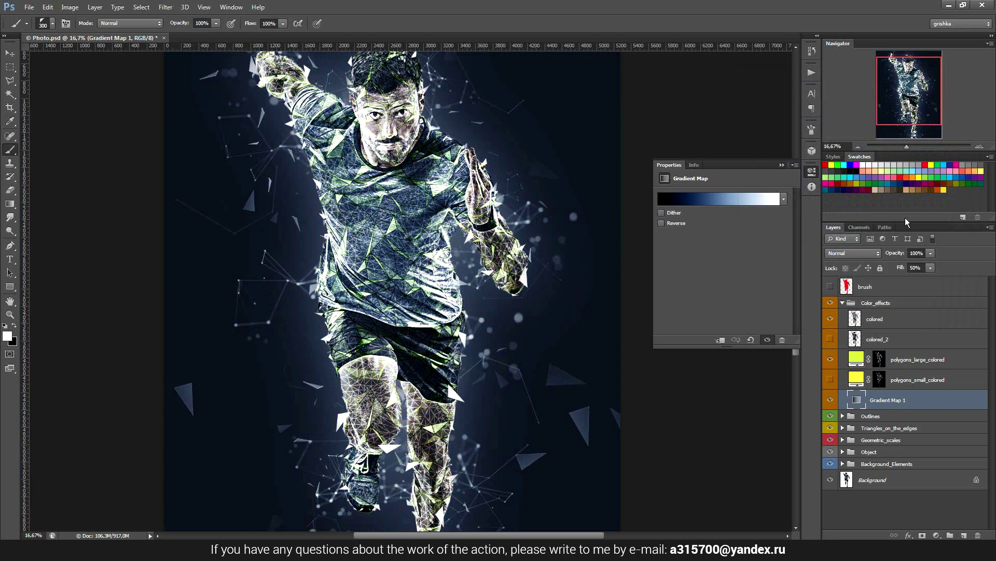
Step: Recolour the polygons_large_colored fill to bright green #00ff54, then hide that layer
left_click(860, 358)
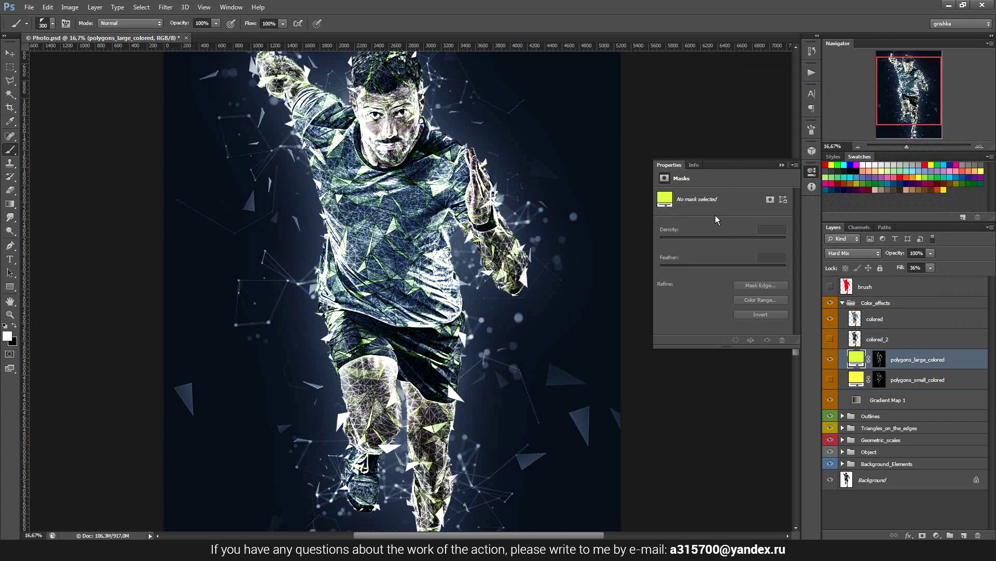
double_click(856, 358)
left_click_drag(617, 245, 615, 227)
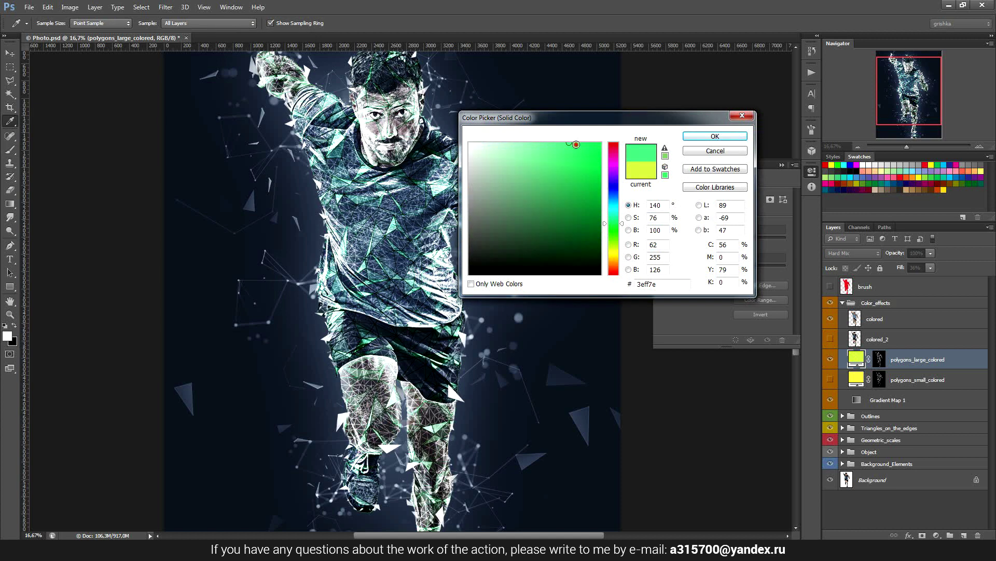
left_click_drag(576, 145, 601, 142)
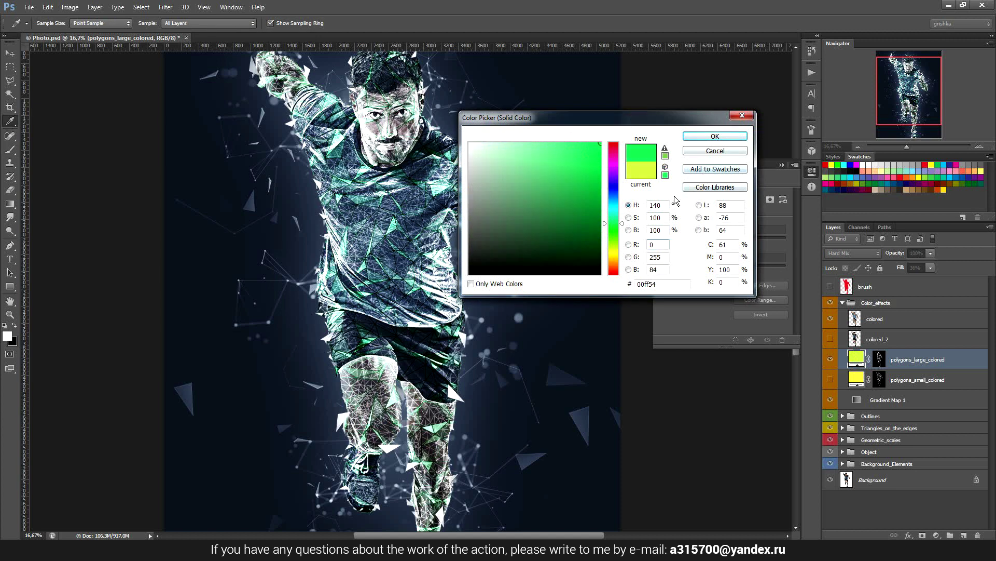
left_click(715, 136)
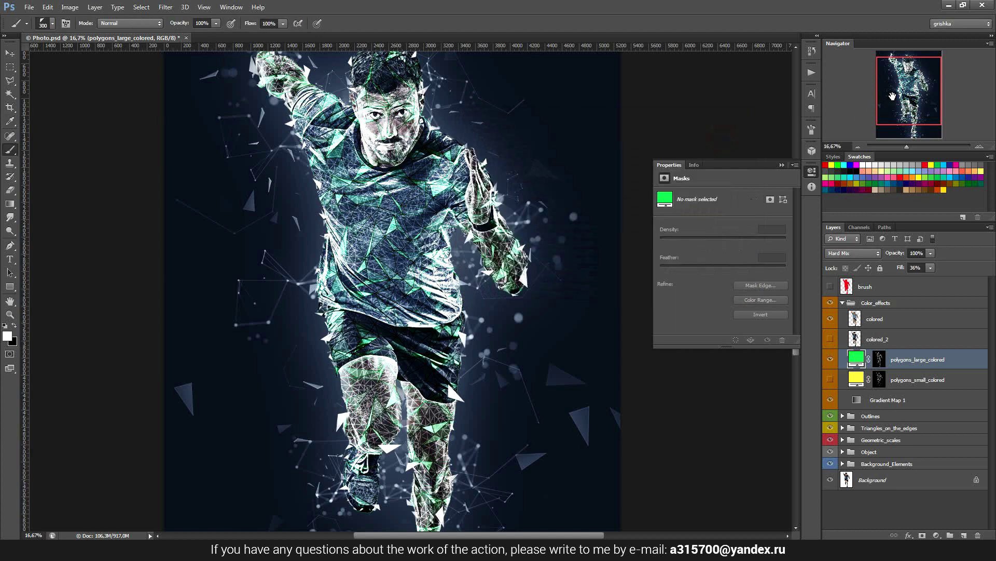
left_click_drag(892, 96, 892, 90)
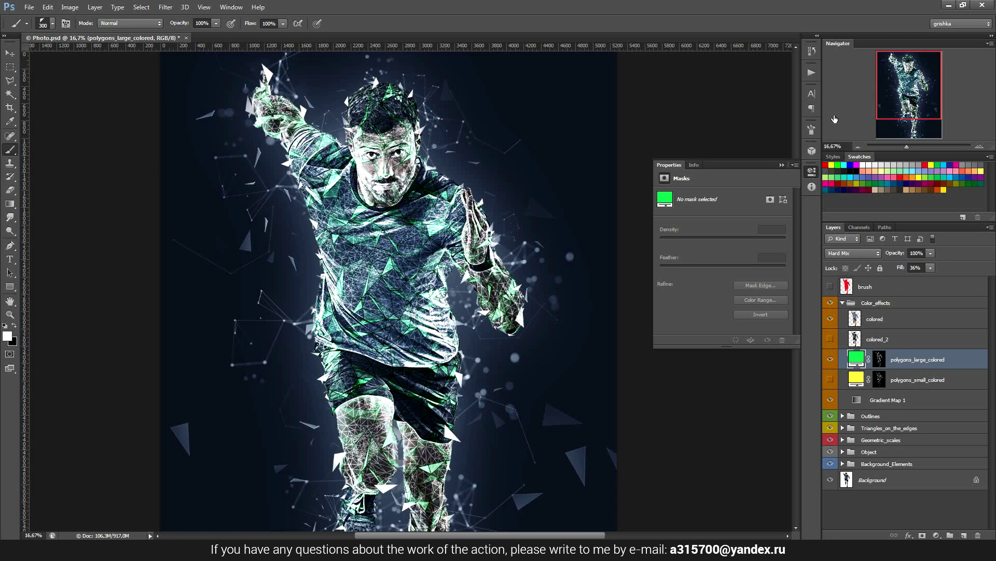
left_click(831, 359)
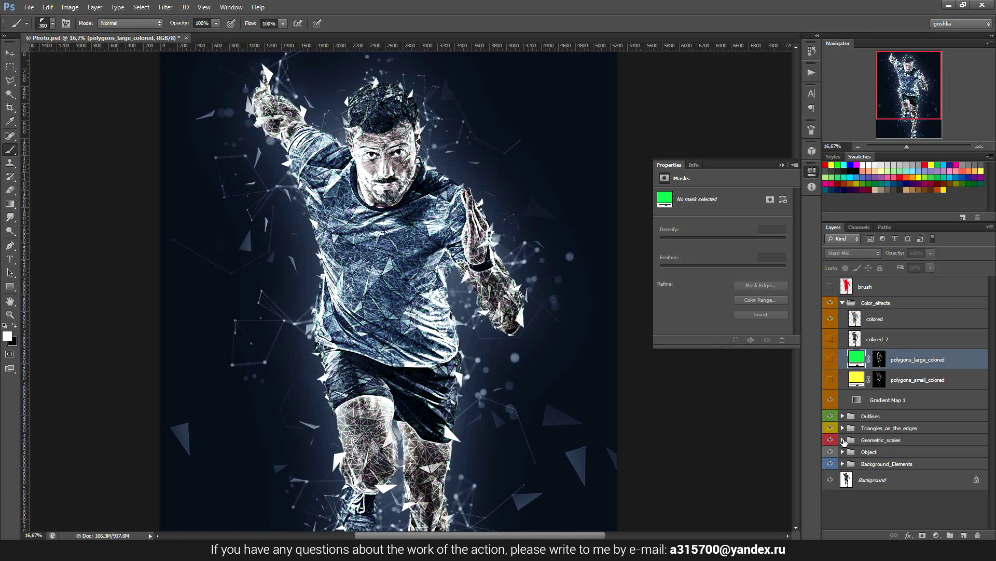
Step: Expand Geometric_scales and make the polygons_small_colored layer and small_set group visible
left_click(843, 440)
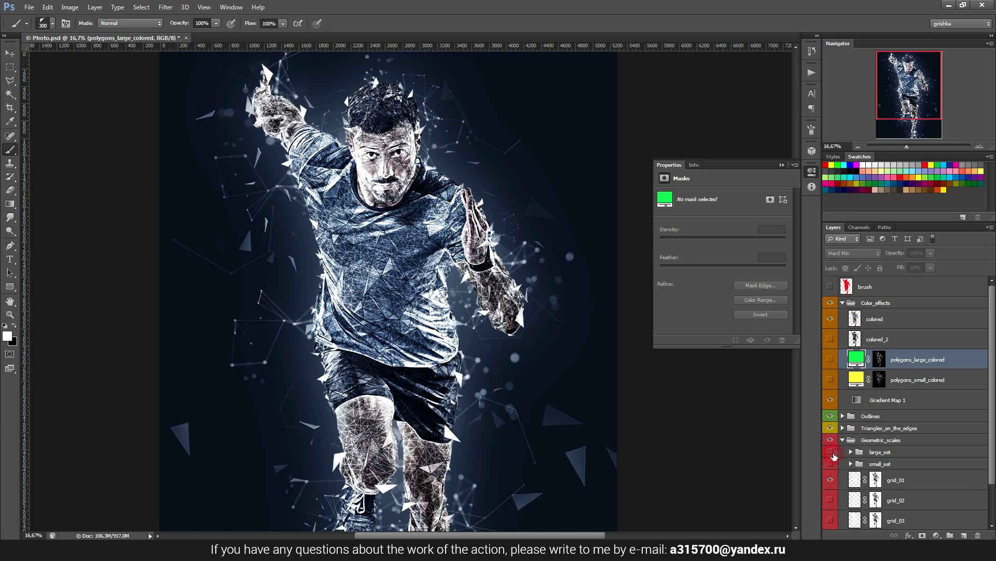
left_click(831, 379)
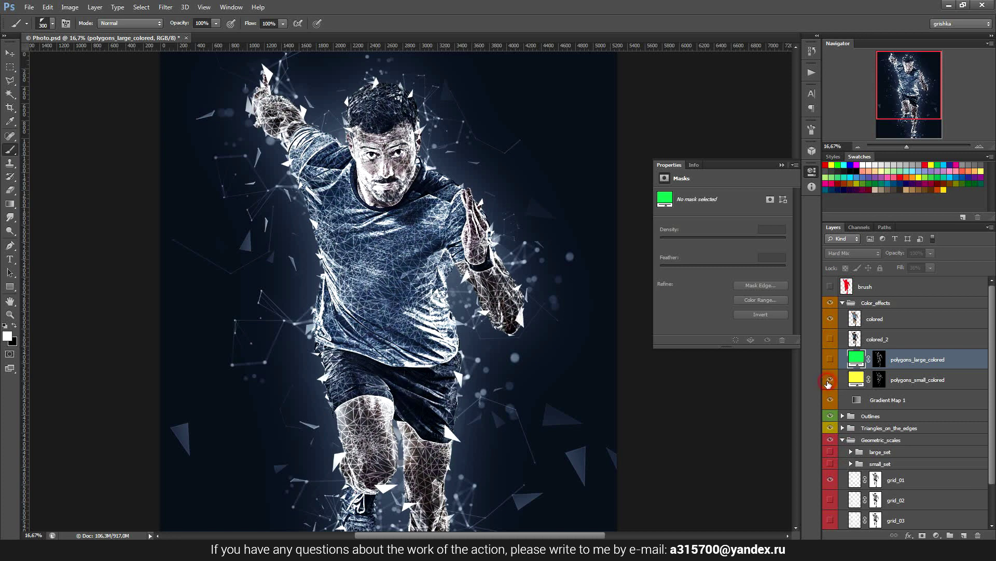
left_click(831, 463)
left_click(881, 464)
left_click(907, 383, "ctrl")
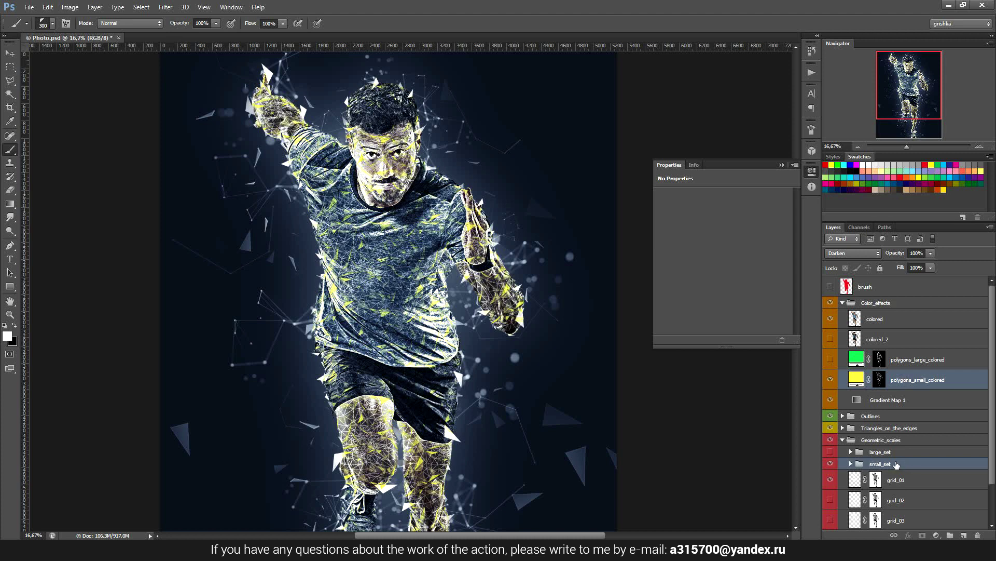
Step: Set the polygons_small_colored fill colour to red #ff160a
double_click(856, 376)
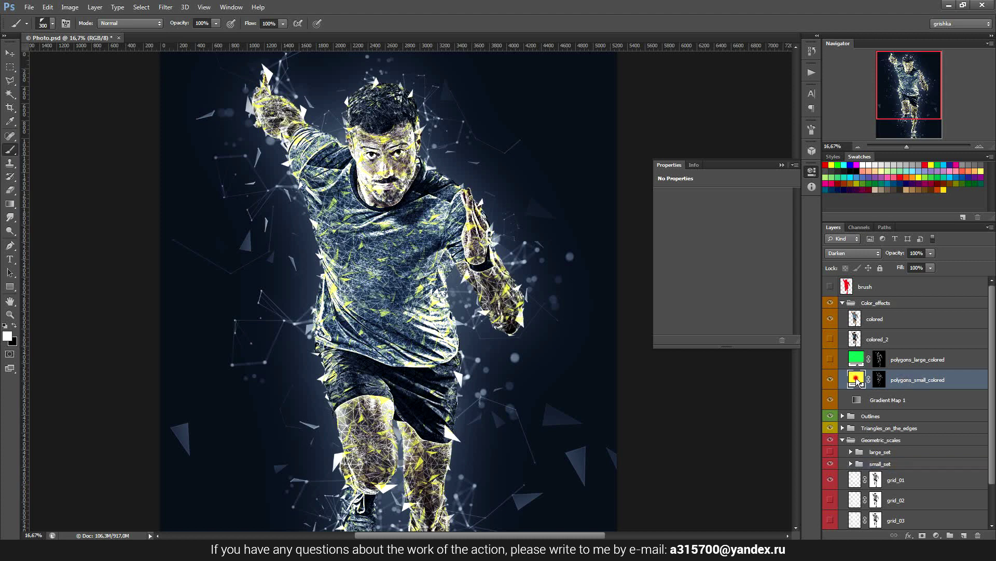
left_click(613, 274)
left_click_drag(613, 277, 613, 280)
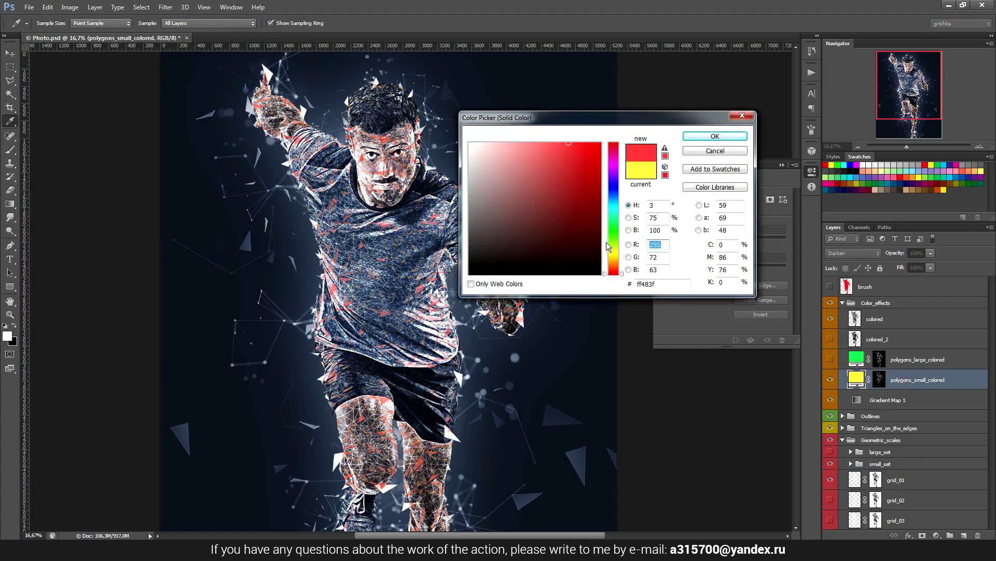
left_click_drag(584, 160, 627, 105)
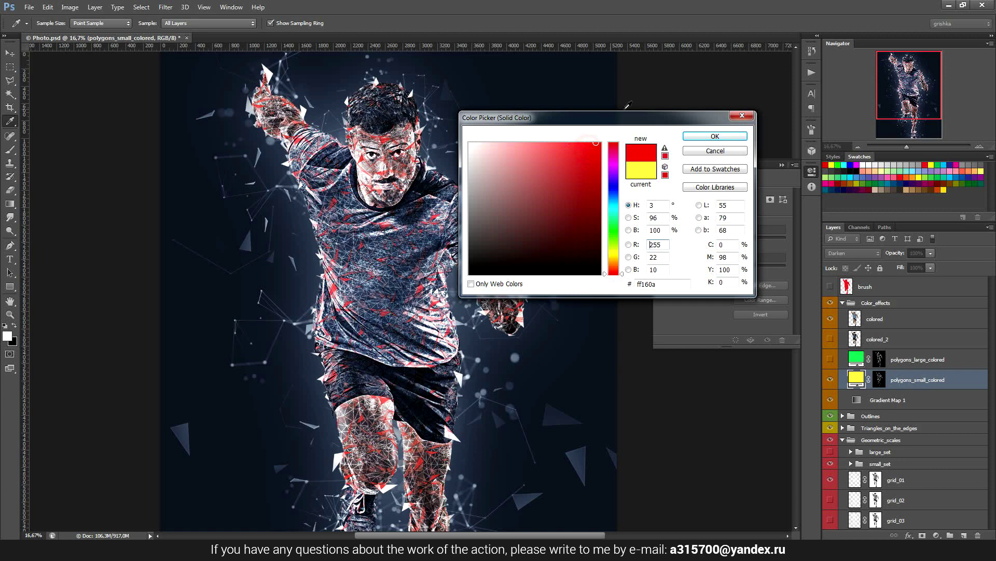
left_click(714, 136)
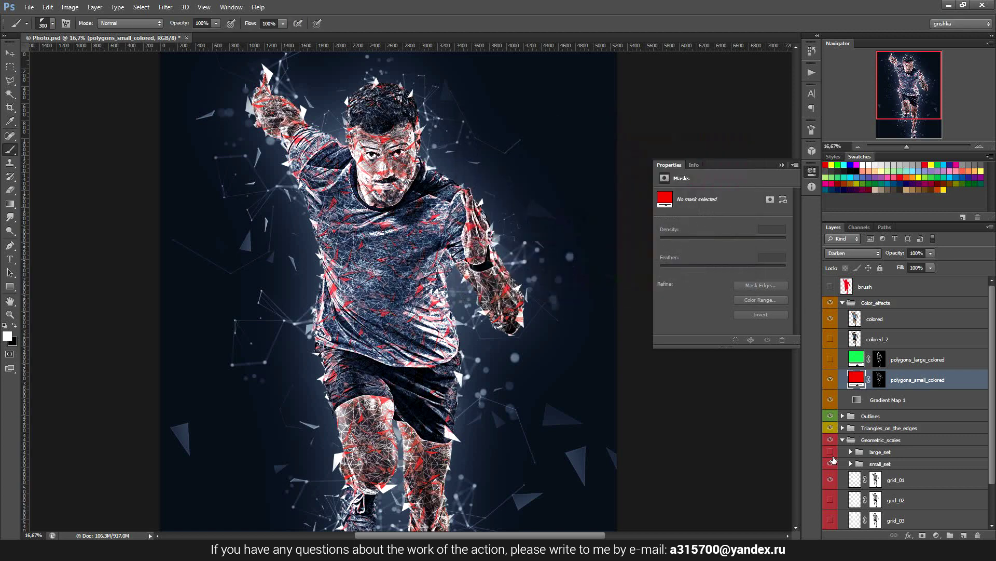
Step: Compare the red small and green large polygon sets by toggling their visibility
left_click(830, 465)
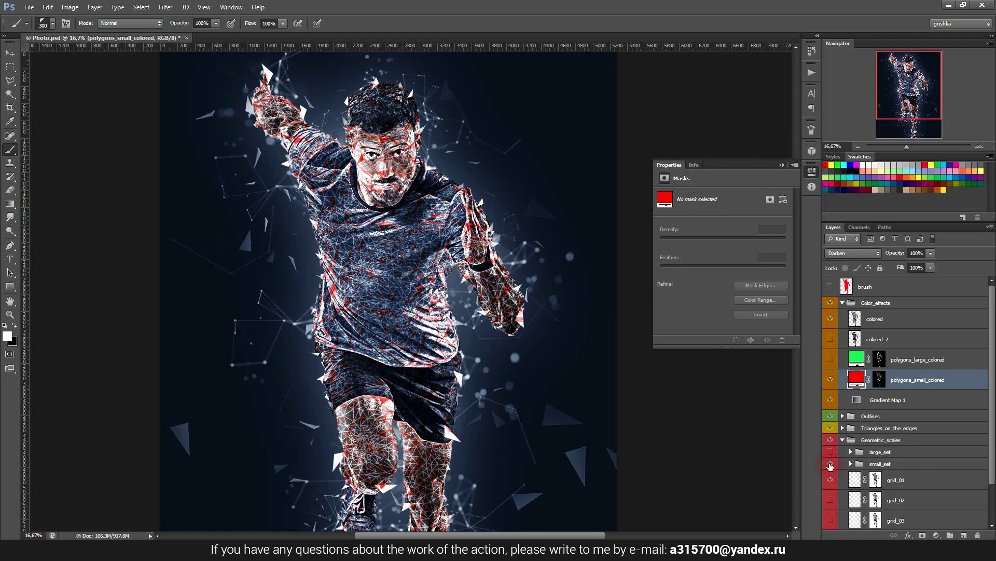
left_click(830, 464)
left_click(830, 464)
left_click(830, 380)
left_click(830, 360)
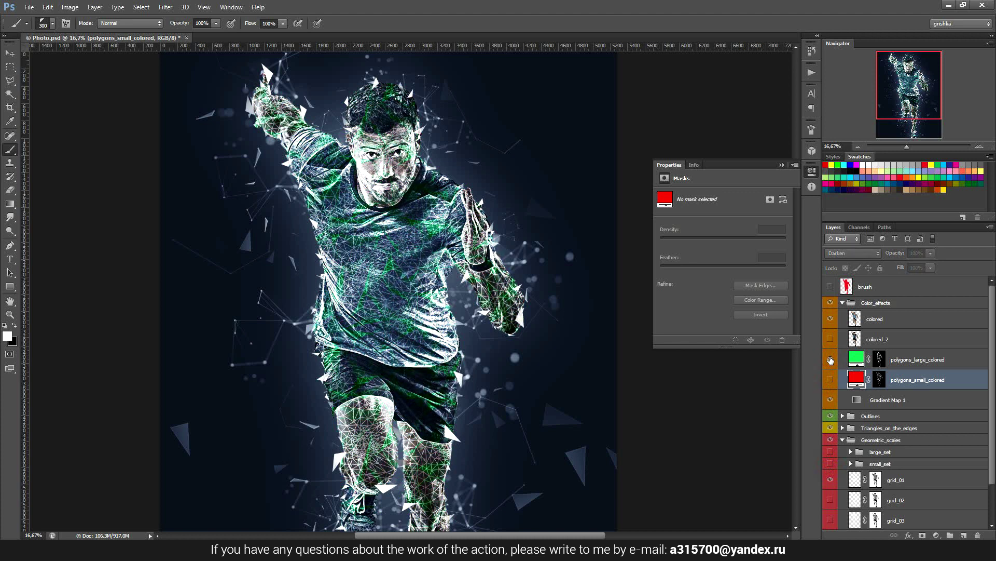
left_click(831, 452)
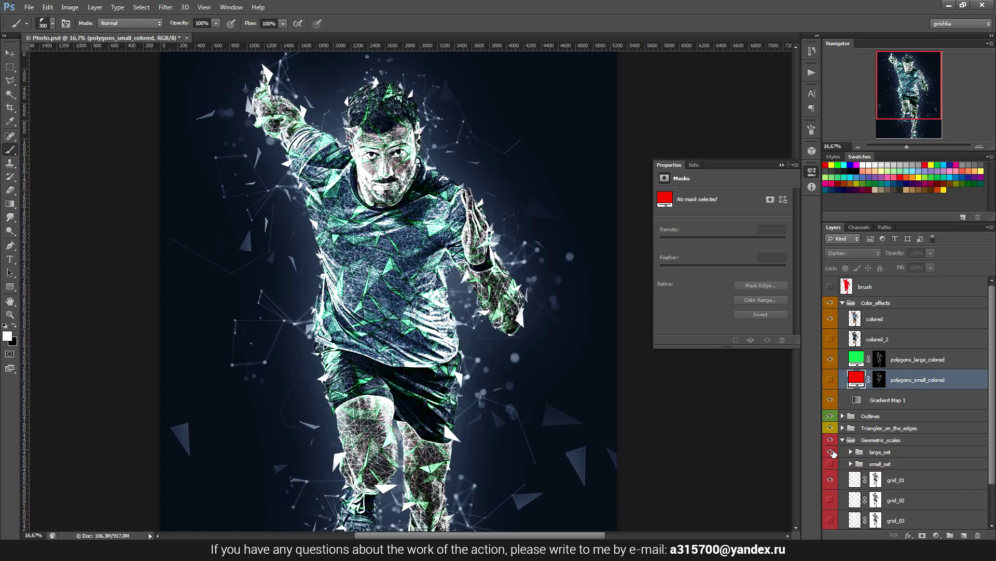
left_click(830, 452)
left_click(830, 359)
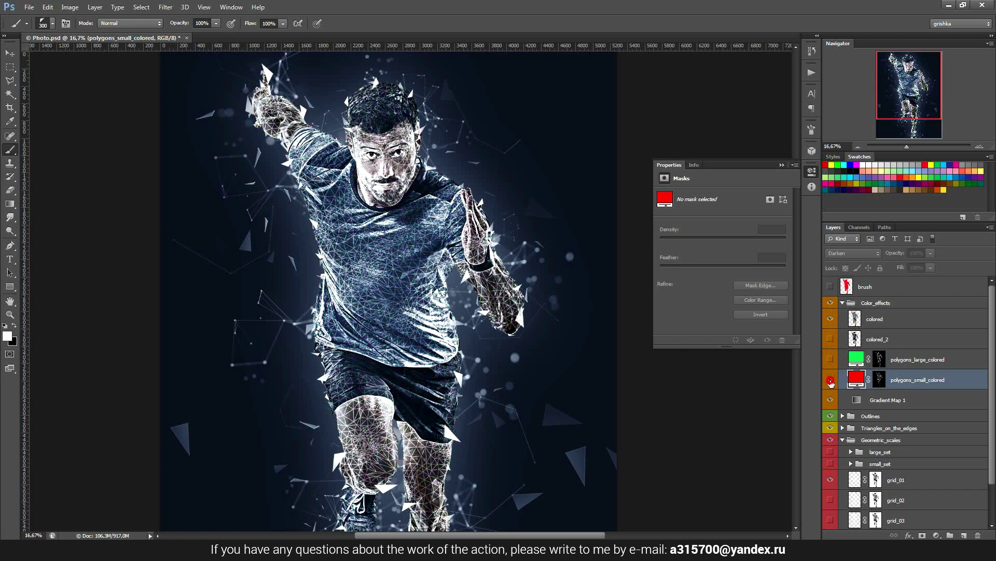
Step: Leave the green large polygons and large_set showing, and fold Geometric_scales
left_click(831, 380)
left_click(830, 463)
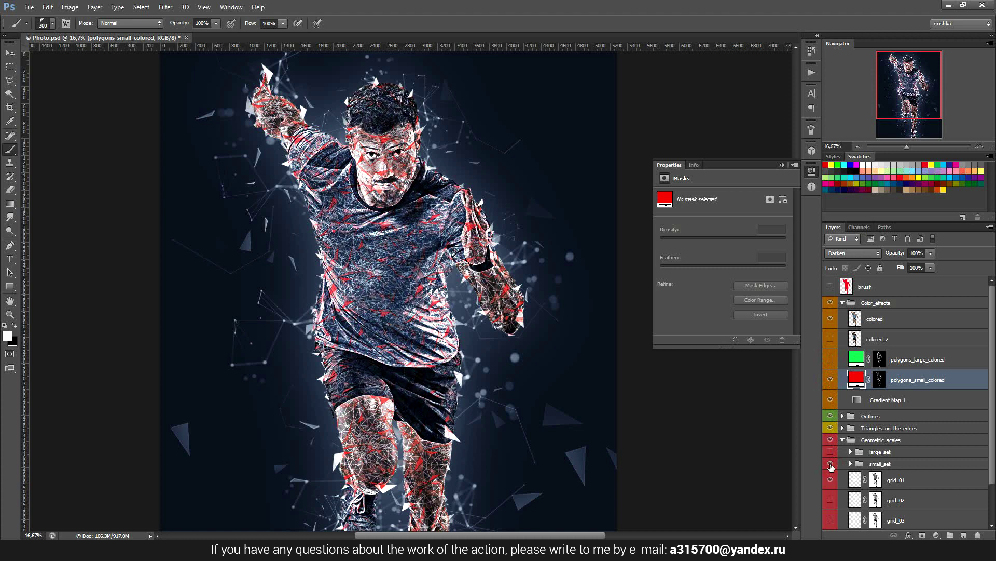
left_click(831, 463)
left_click(830, 379)
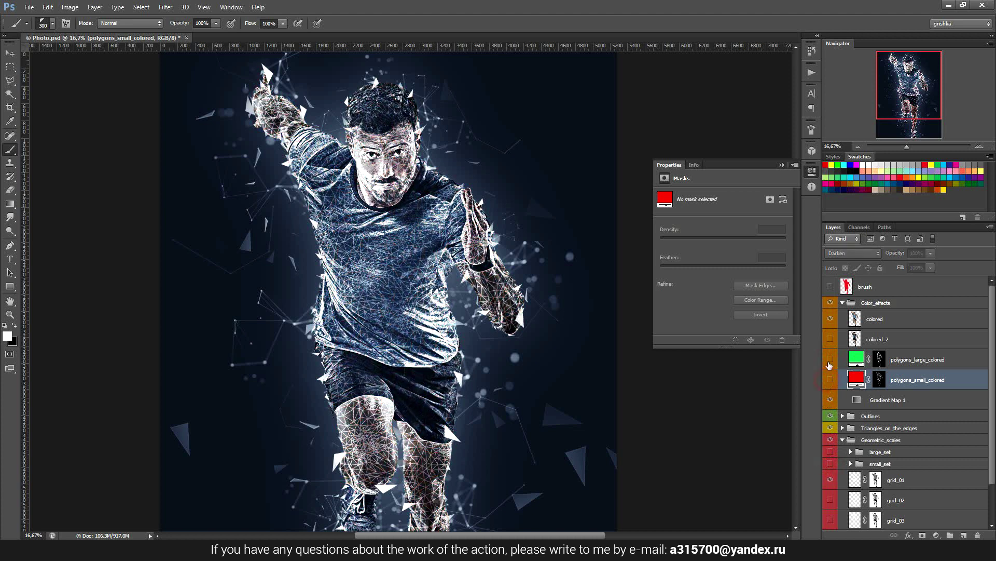
left_click(830, 359)
left_click(830, 451)
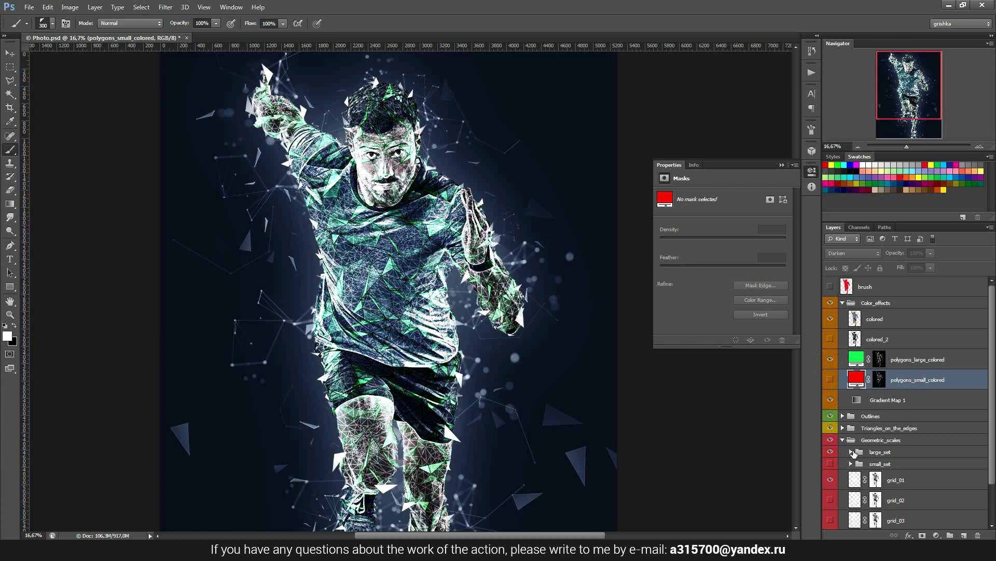
left_click(843, 440)
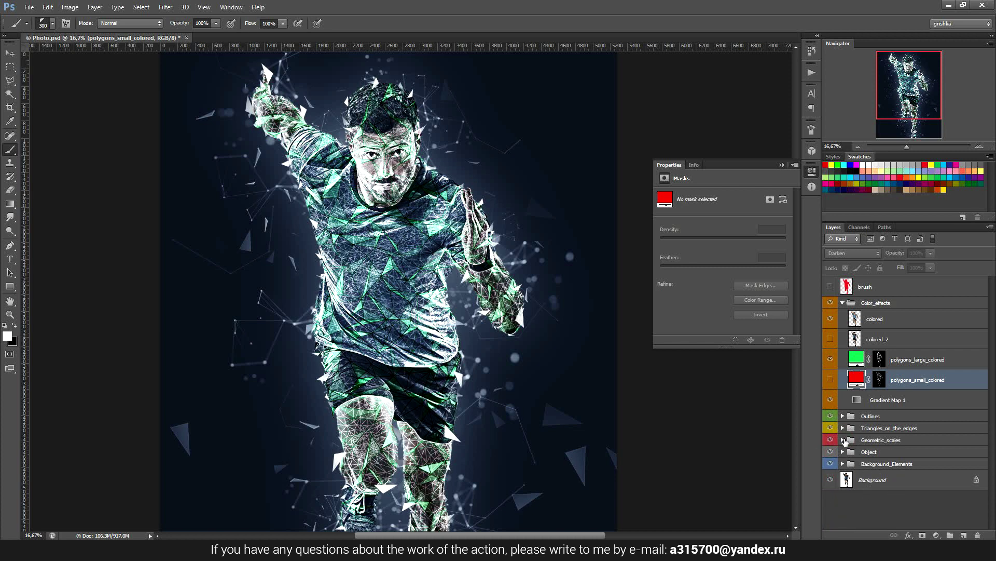
Step: Preview the runner without the black_grid_large layer, then restore it and fold Geometric_scales
left_click(843, 440)
left_click(852, 452)
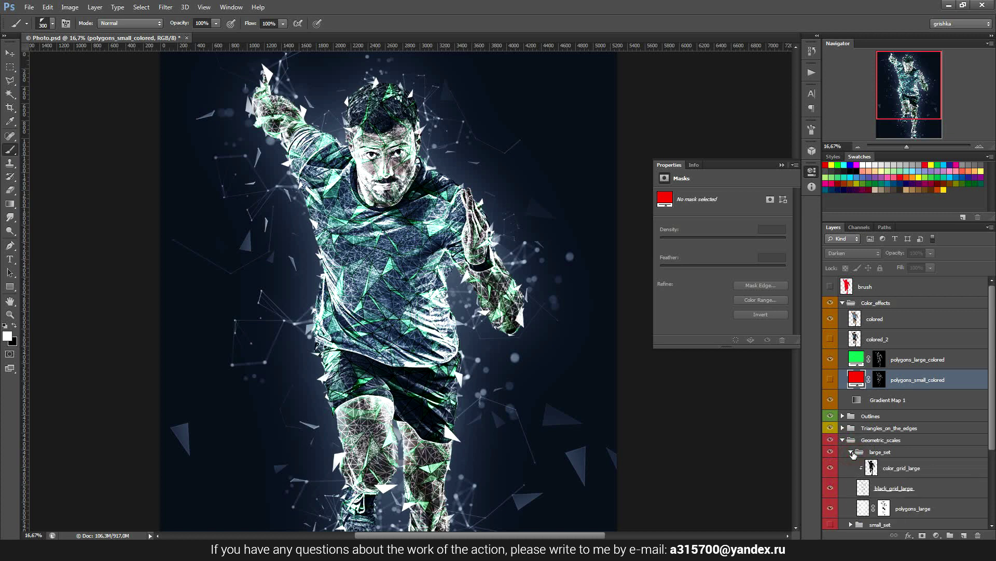
scroll(853, 453, "down", 3)
left_click(888, 449)
left_click(830, 447)
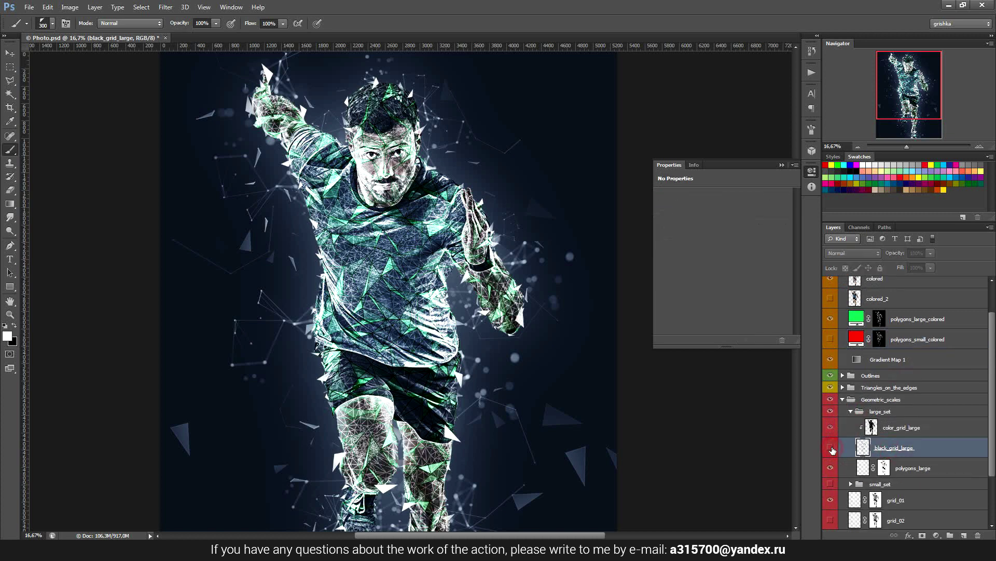
left_click(831, 448)
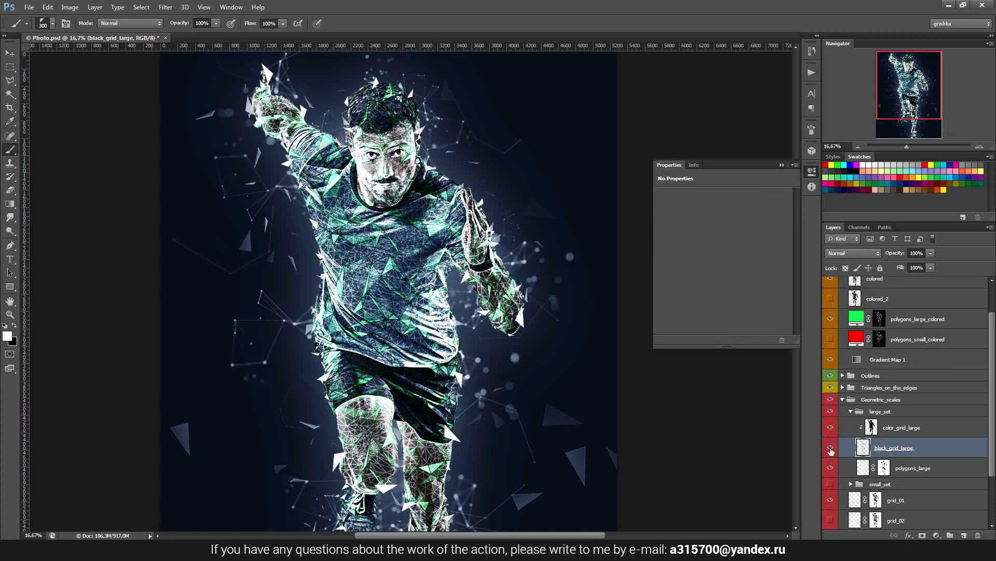
left_click(852, 400)
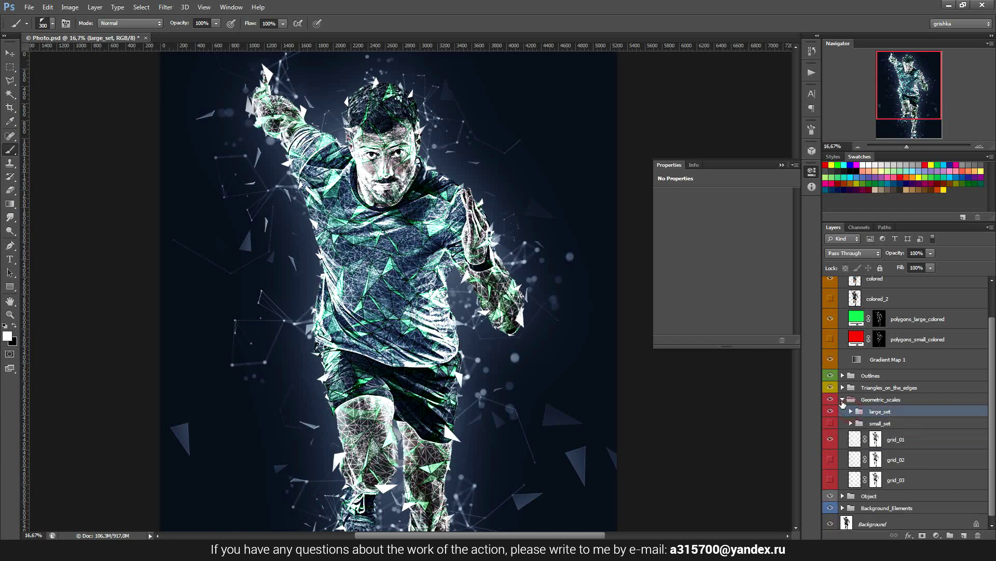
Step: Compare the colored and colored_2 colour styles, keeping colored visible
left_click(831, 319)
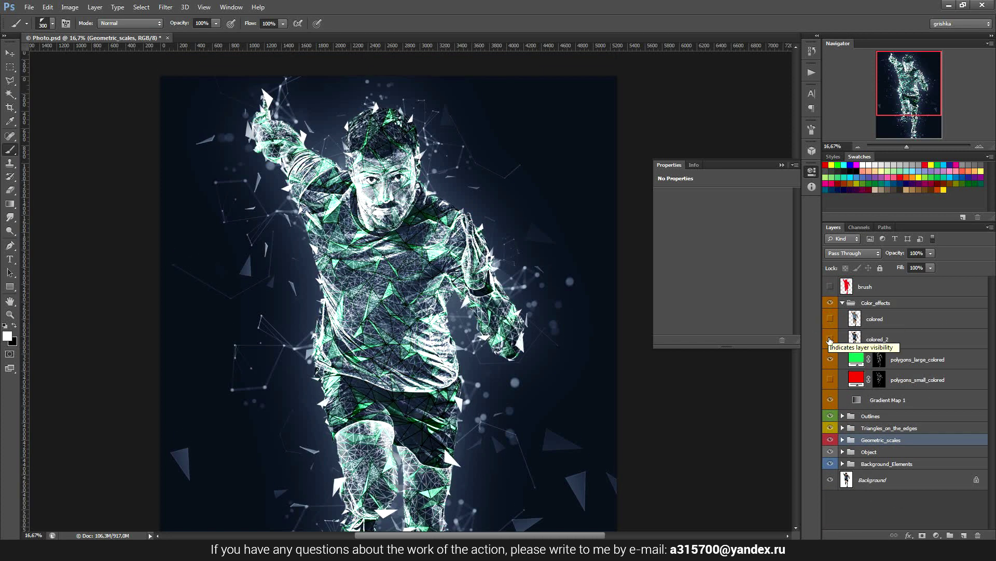
left_click(830, 339)
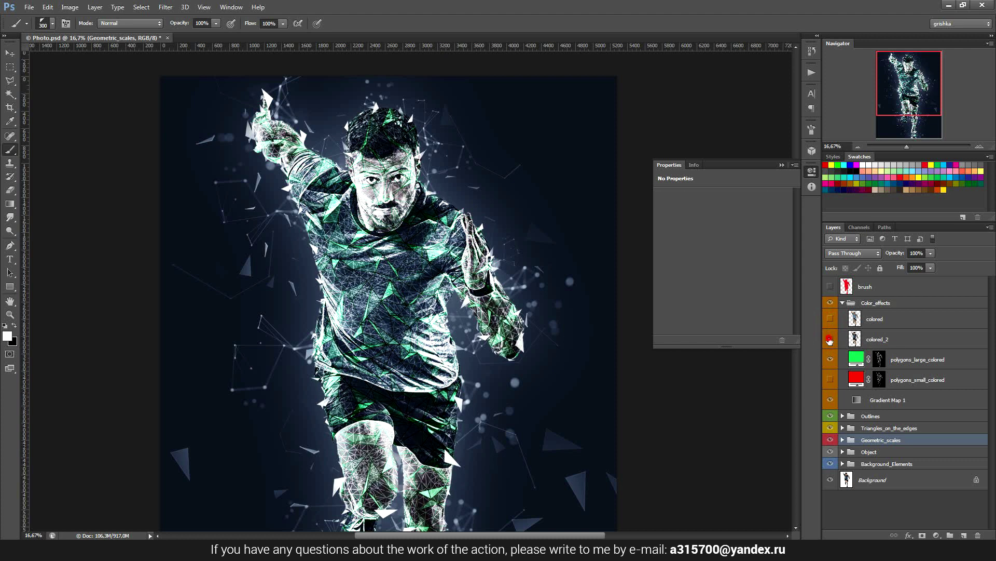
left_click(829, 339)
left_click(831, 320)
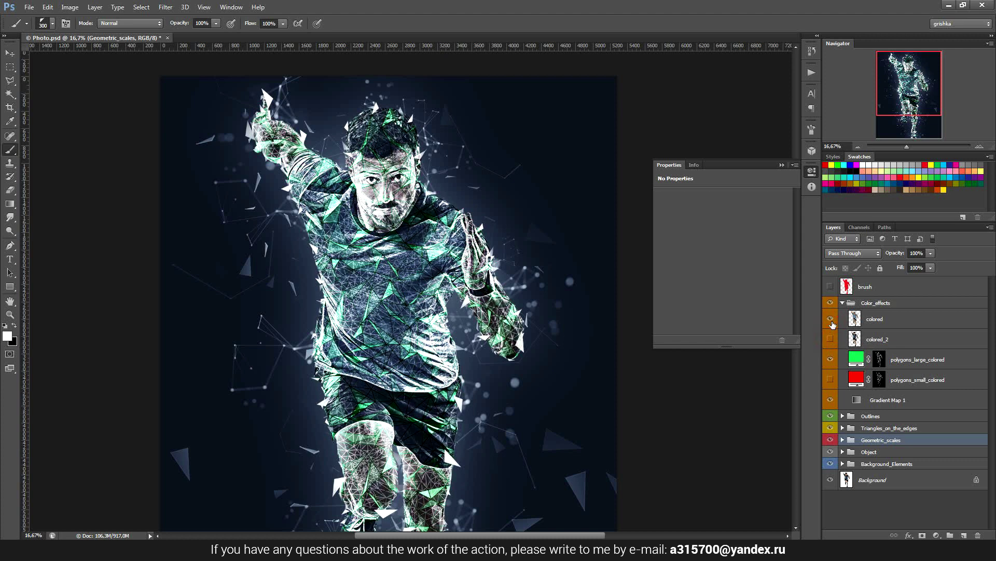
Step: Set polygons_large_colored to Darken blend mode at 100% fill and fold Color_effects
left_click(919, 358)
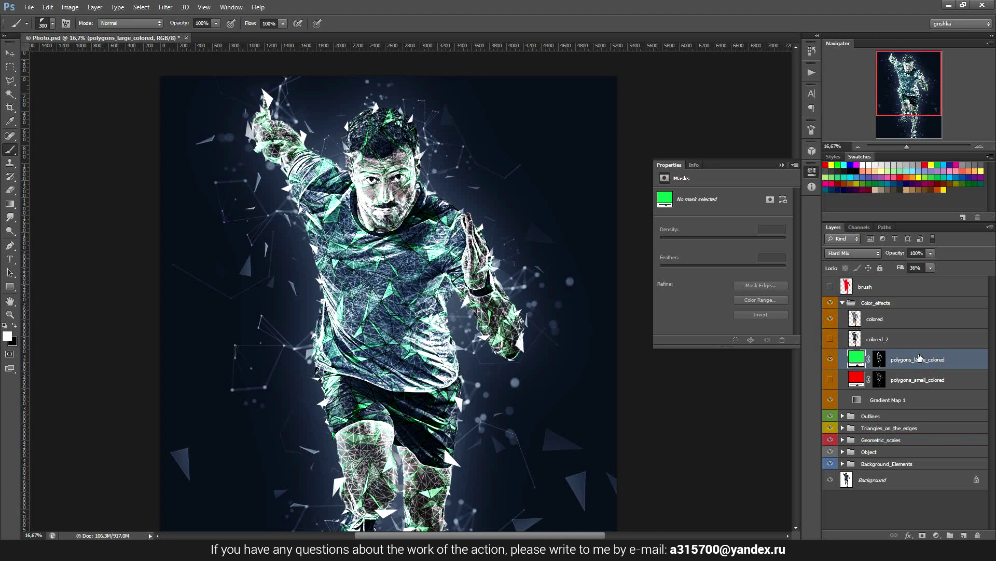
left_click(860, 254)
left_click(845, 287)
left_click(931, 267)
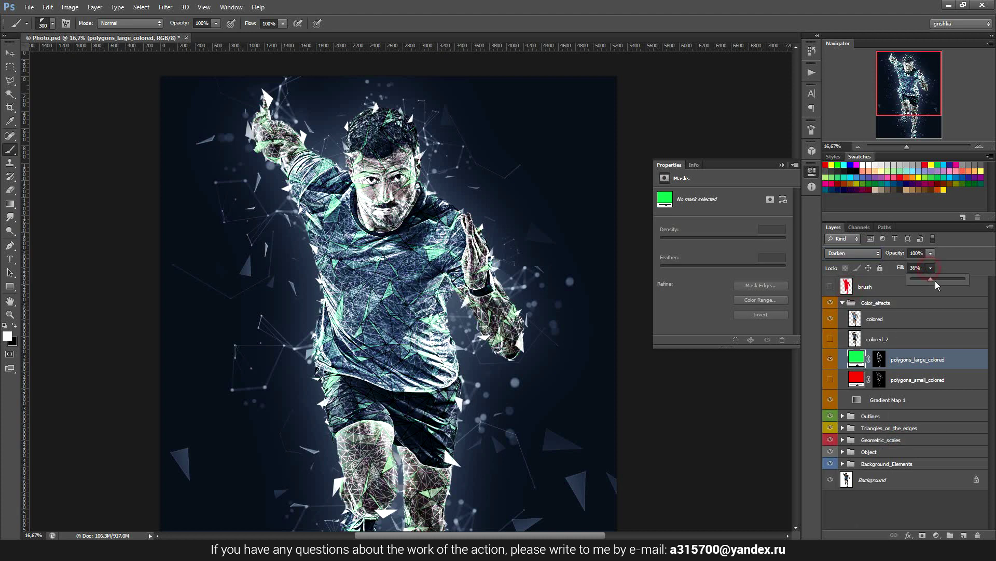
left_click_drag(937, 286, 967, 284)
left_click(844, 303)
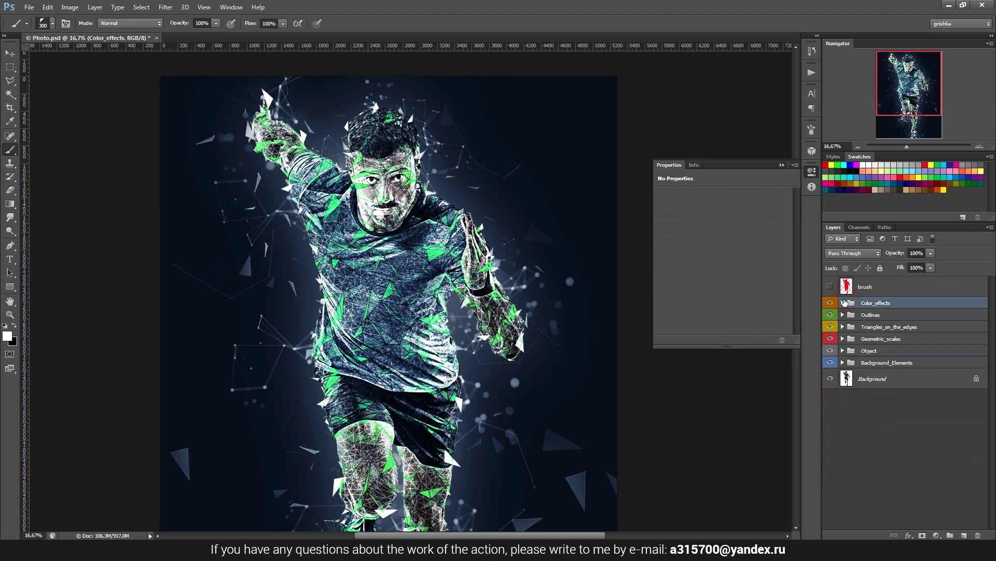
left_click(813, 182)
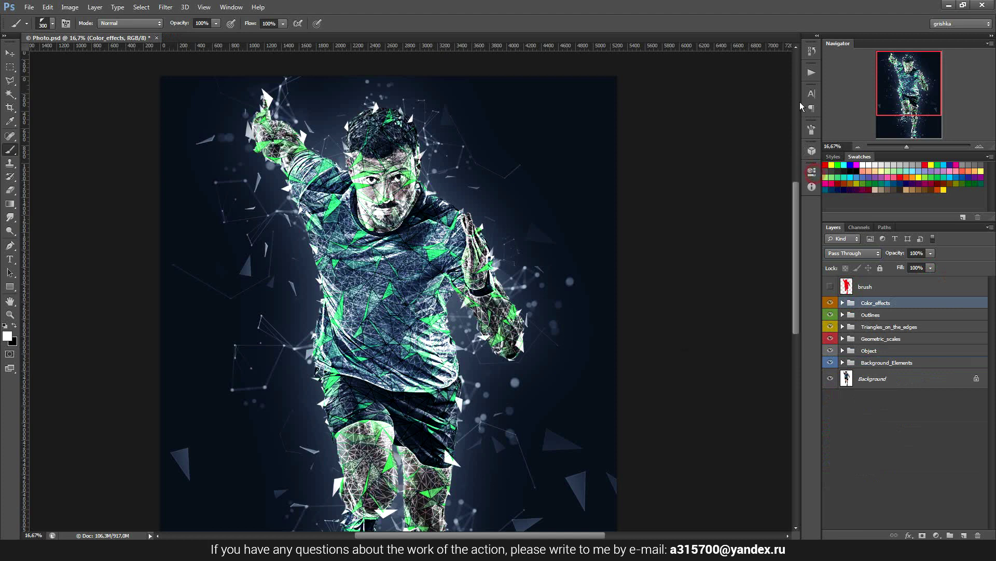
Step: In the Actions panel's Styles set, play Style 1 and Style 2 (large)
left_click(812, 72)
left_click(651, 86)
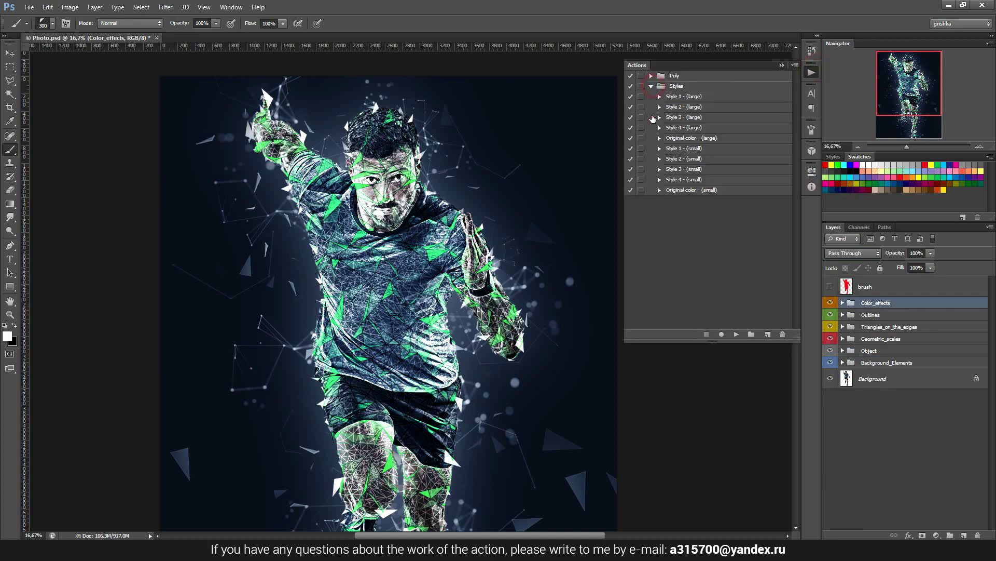
left_click(701, 97)
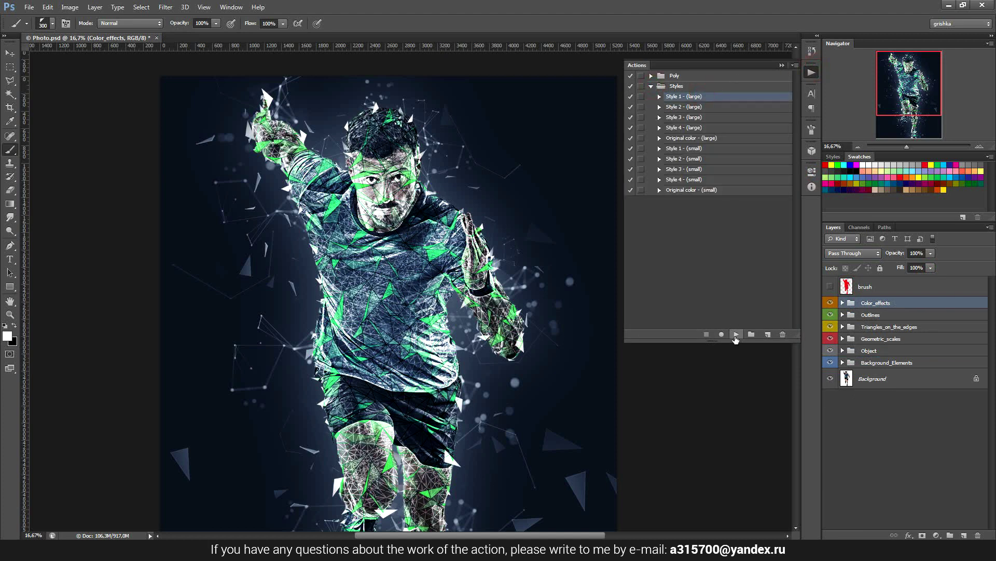
left_click(736, 335)
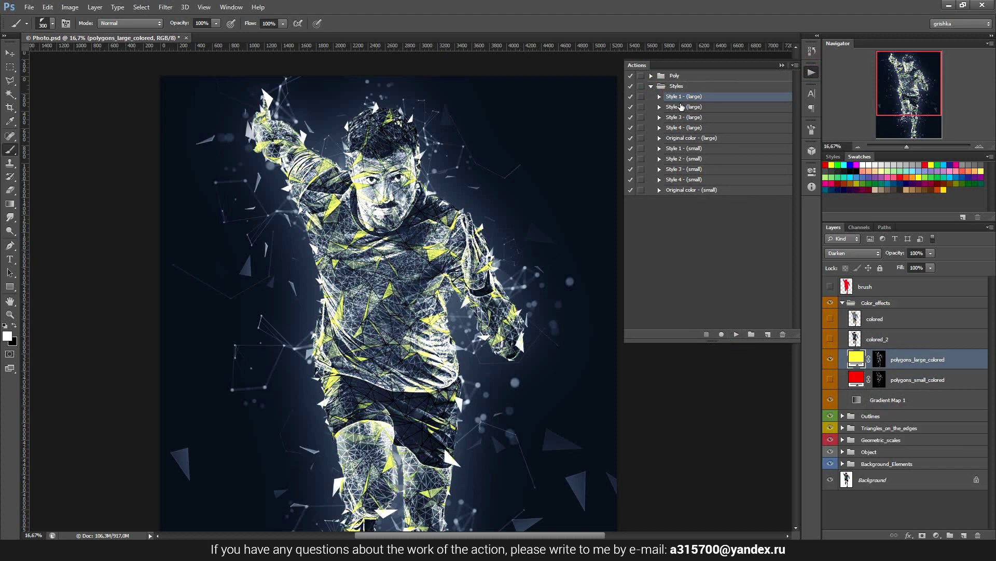
left_click(682, 106)
left_click(736, 334)
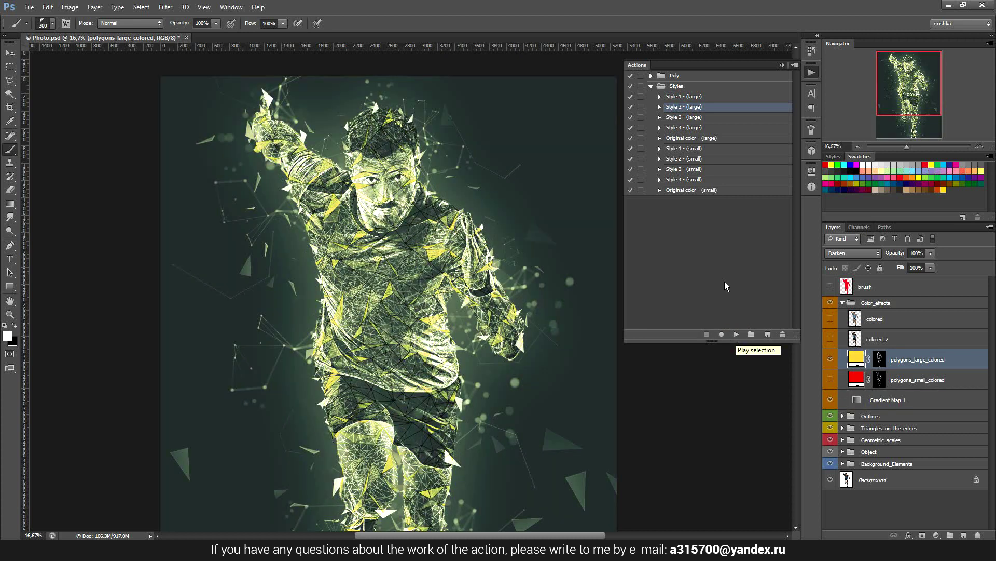
Step: Play Style 3 and Style 4 (large), then Original color (large) to restore the runner
left_click(700, 117)
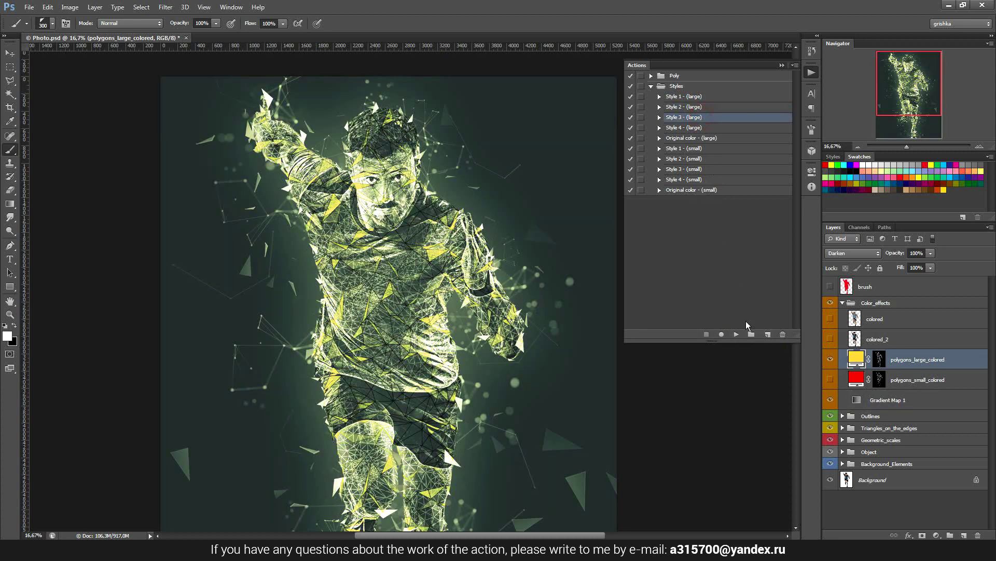
left_click(736, 335)
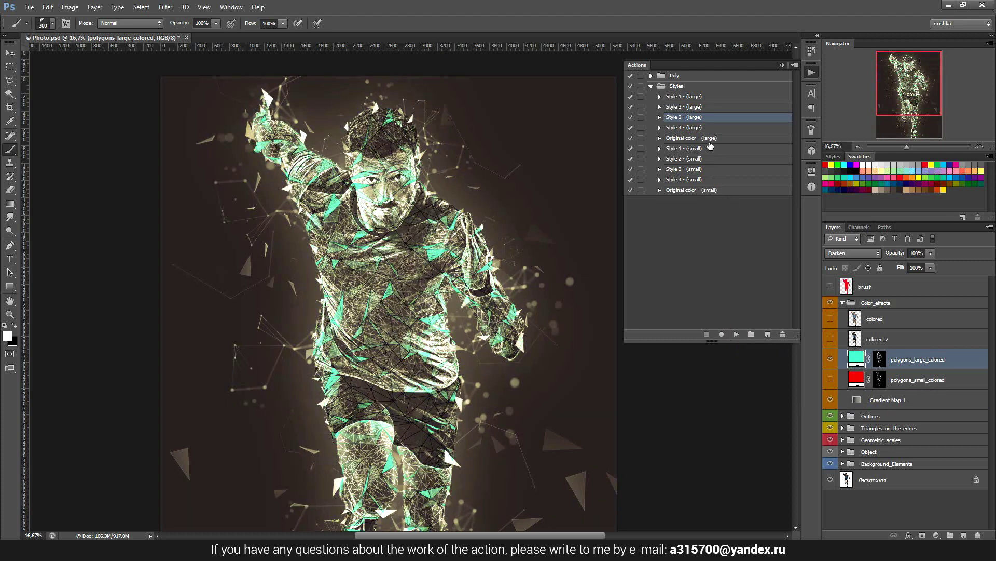
left_click(701, 128)
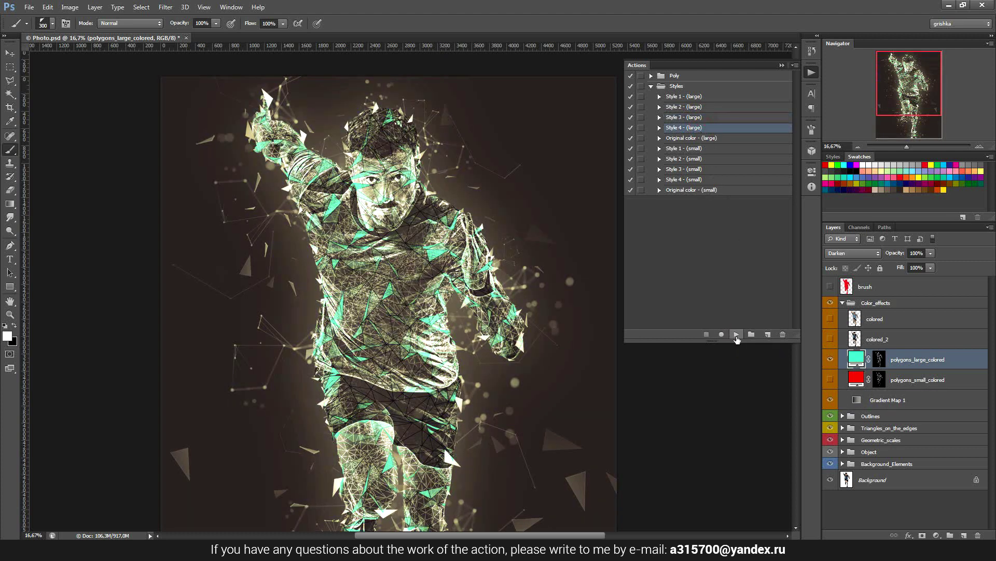
left_click(737, 335)
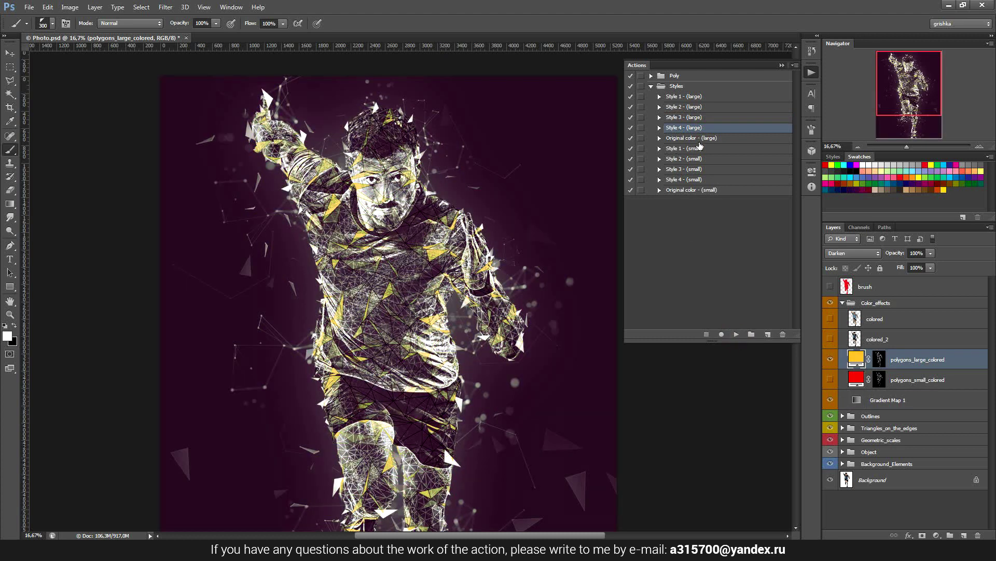
left_click(698, 138)
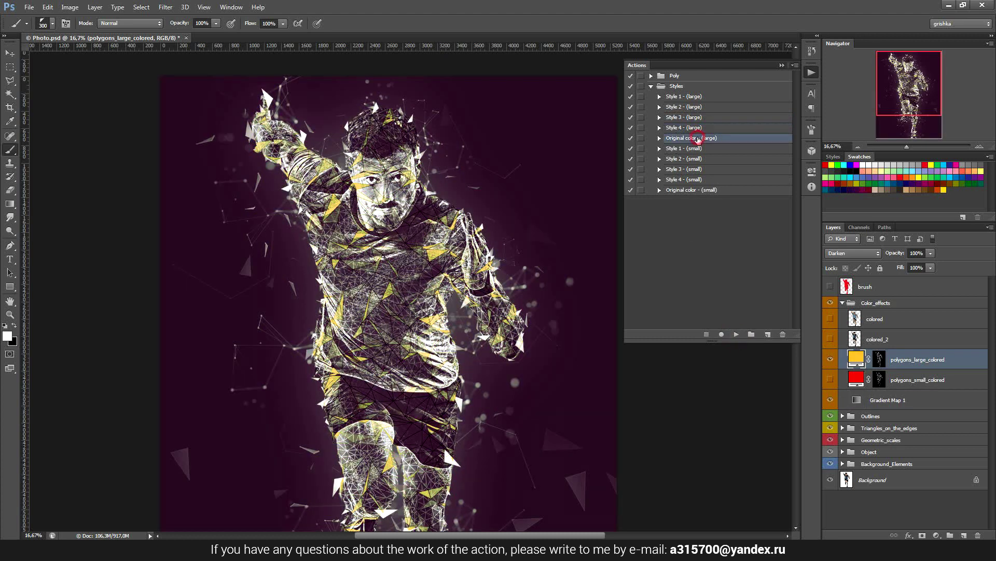
left_click(742, 336)
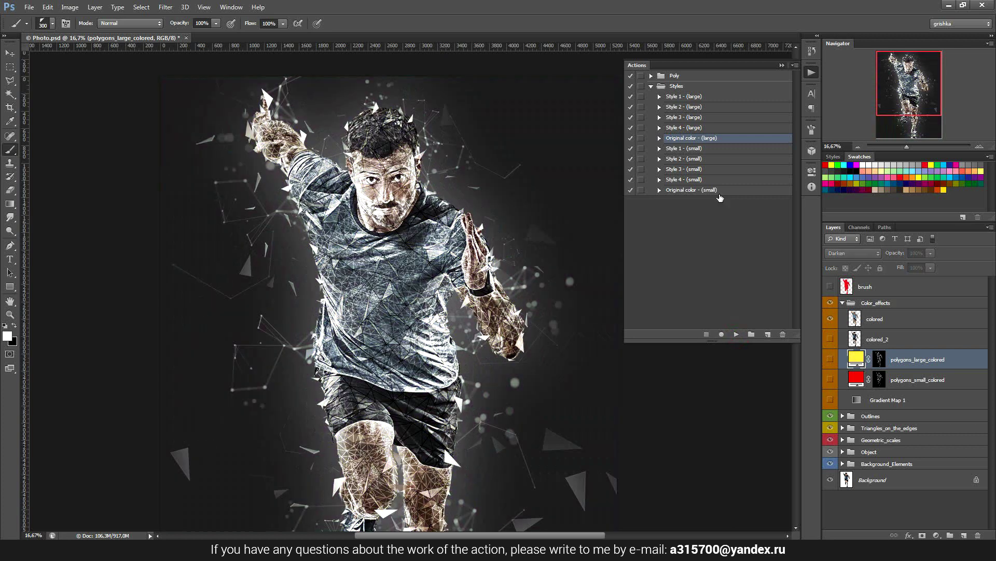
left_click(704, 149)
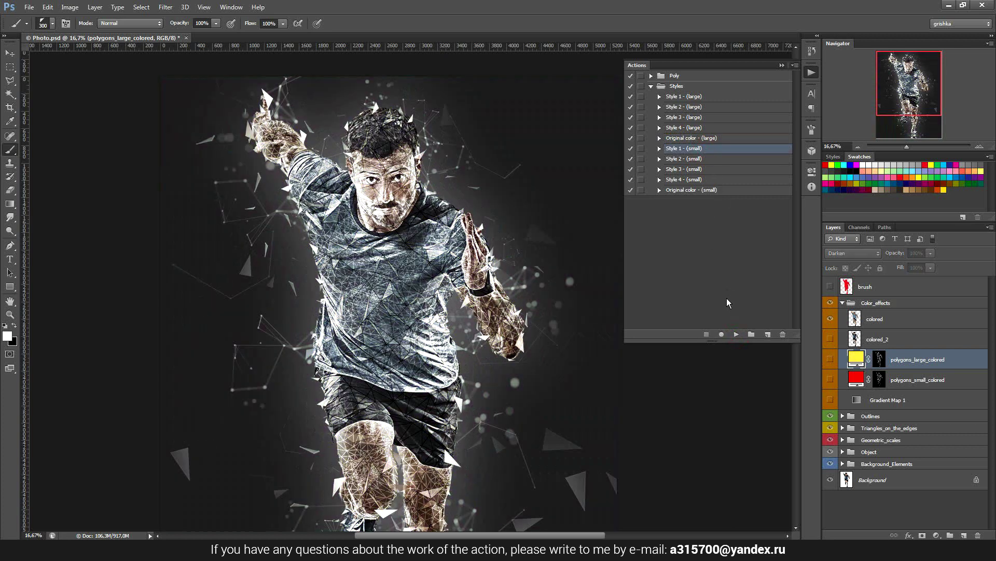
Step: Play Style 1, 2, 3 and 4 (small) actions in turn
left_click(736, 335)
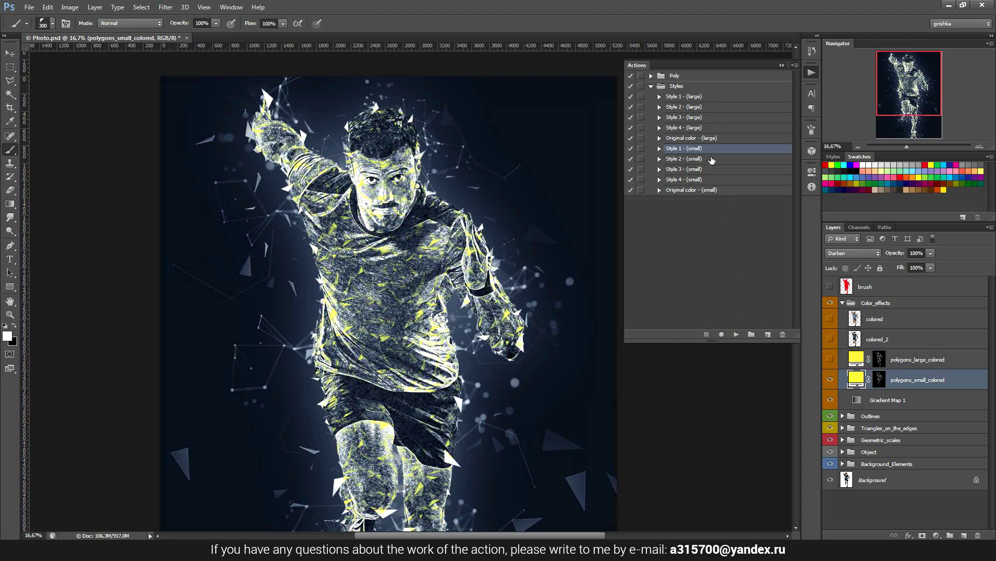
left_click(711, 158)
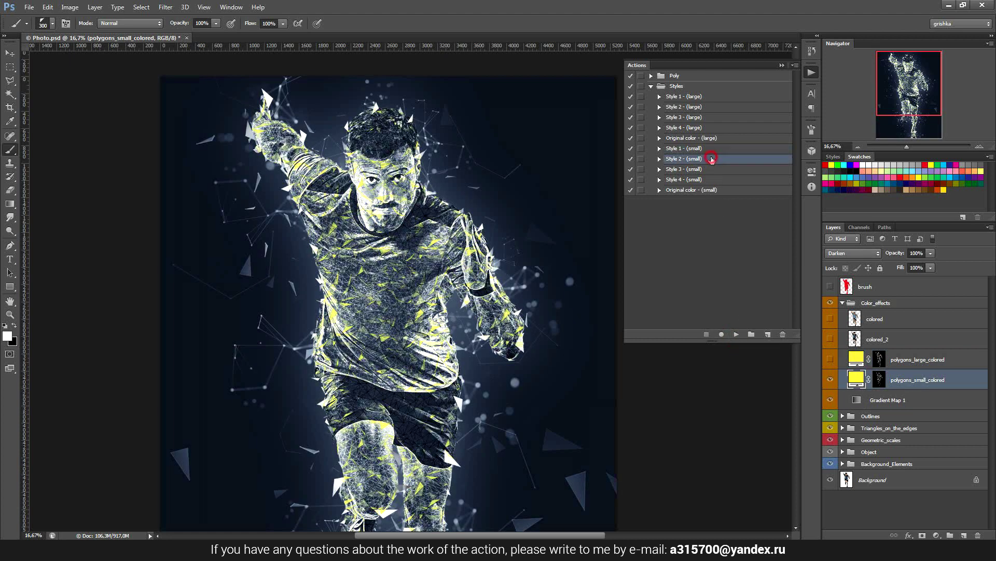
left_click(737, 335)
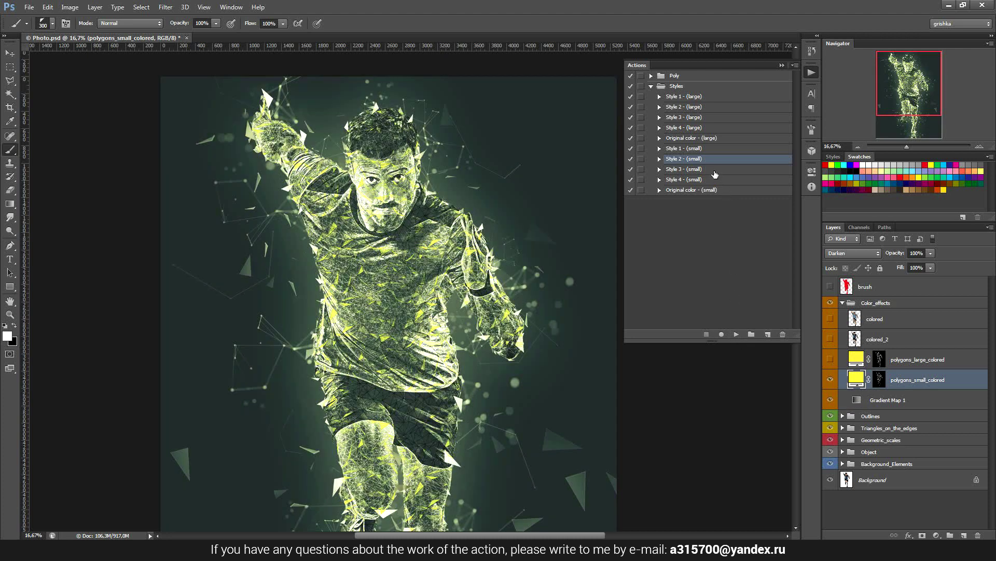
left_click(714, 170)
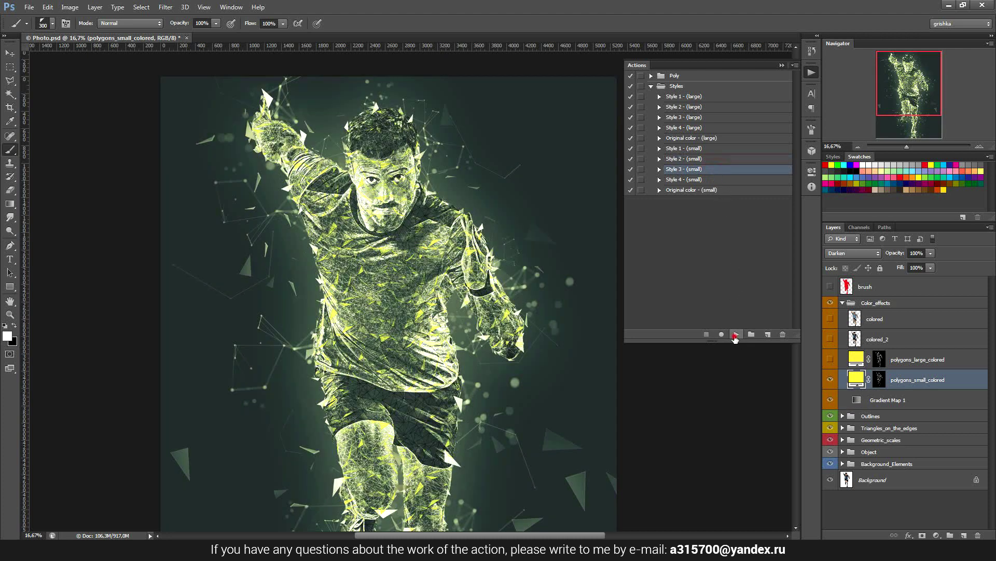
left_click(736, 334)
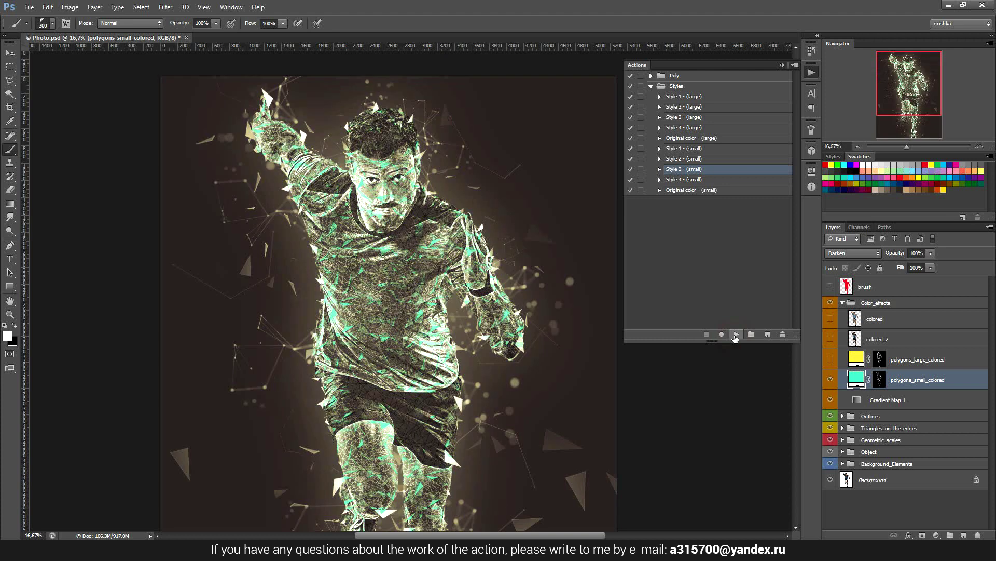
left_click(707, 180)
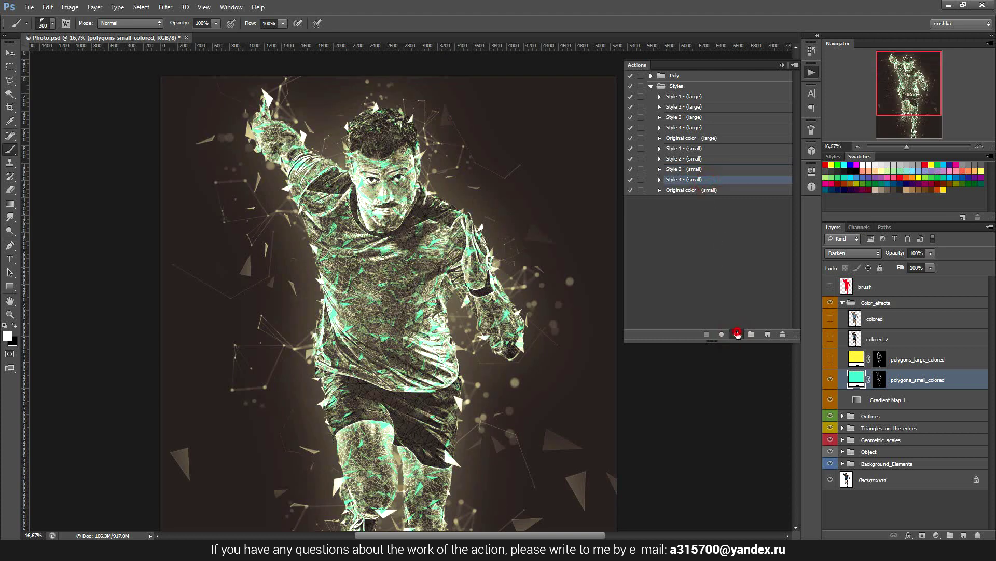
left_click(736, 335)
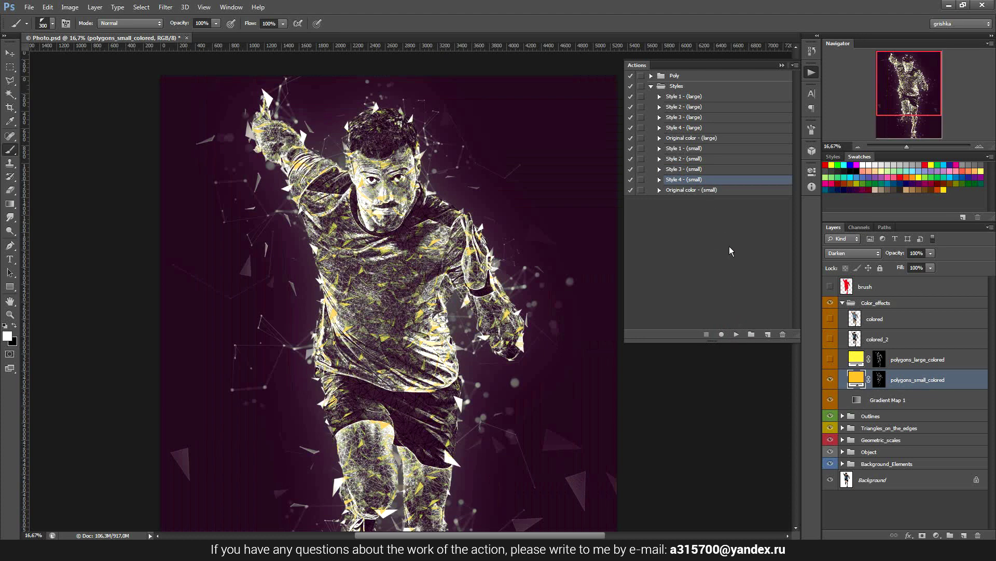
Step: Play Original color (small) and Original color (large), then collapse the Styles set
left_click(720, 191)
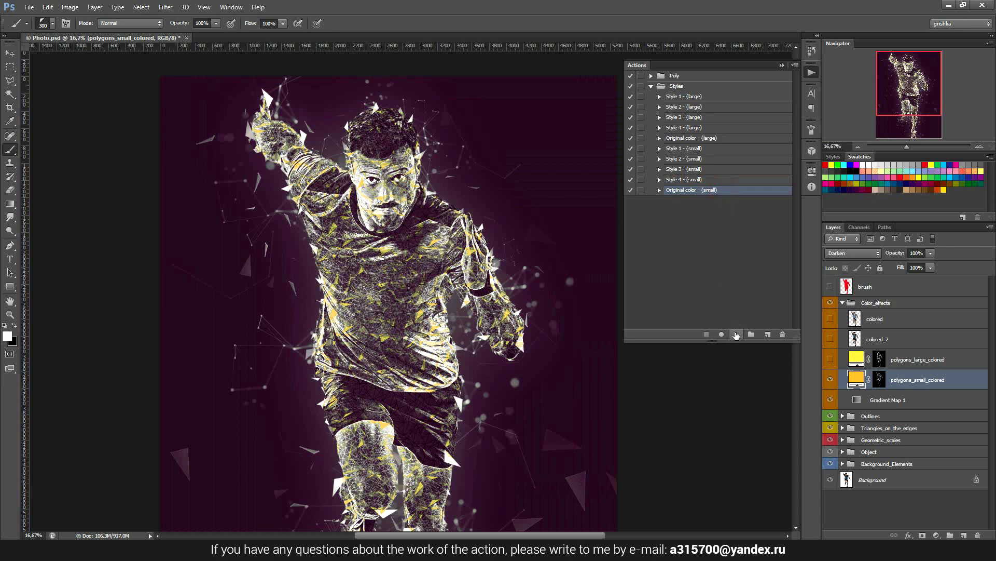
left_click(737, 335)
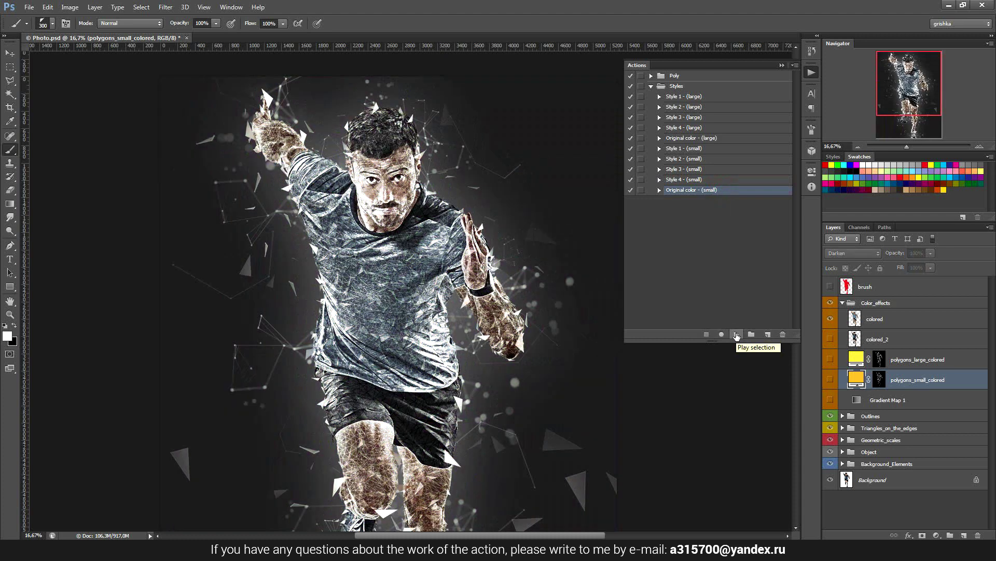
left_click(717, 138)
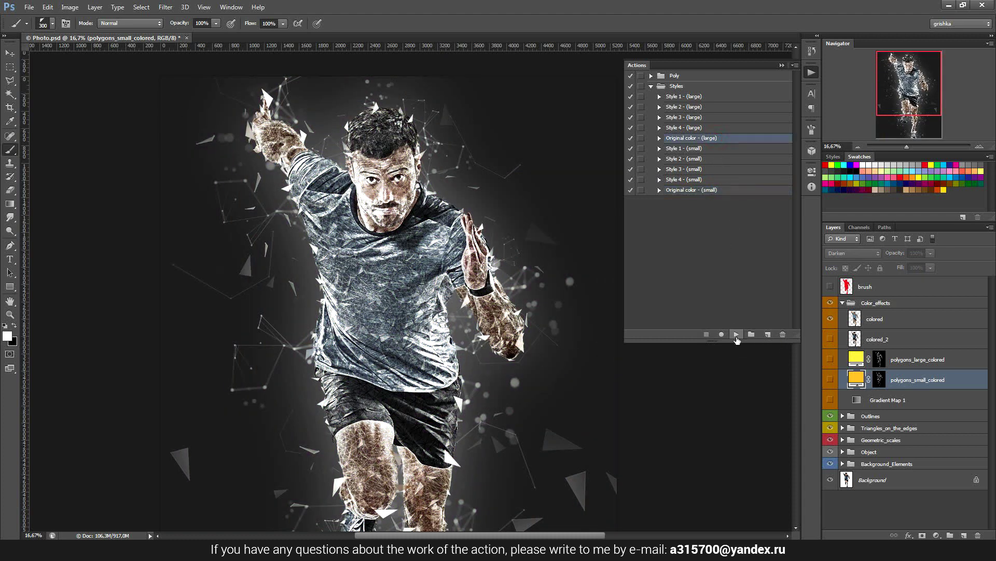
left_click(737, 337)
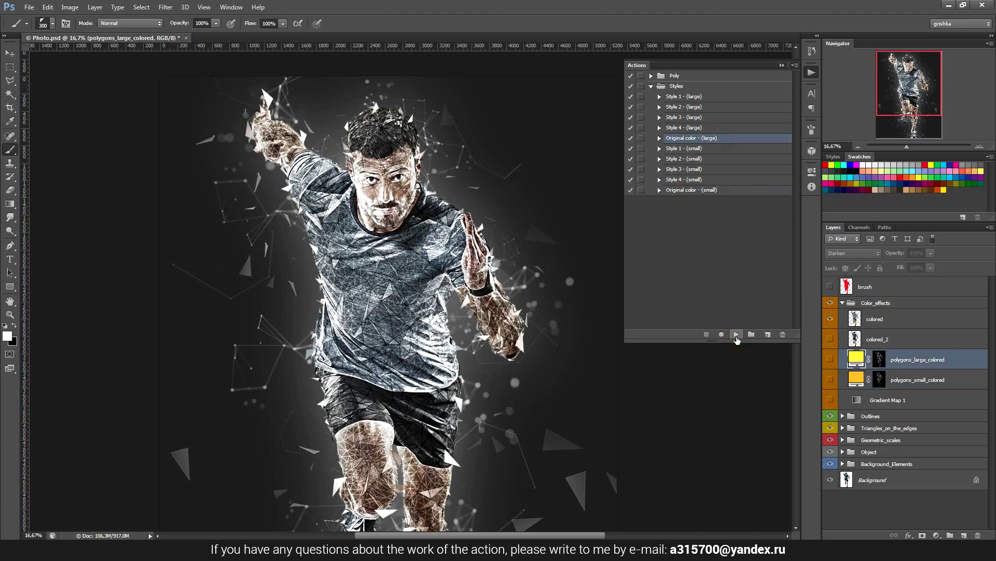
left_click(651, 86)
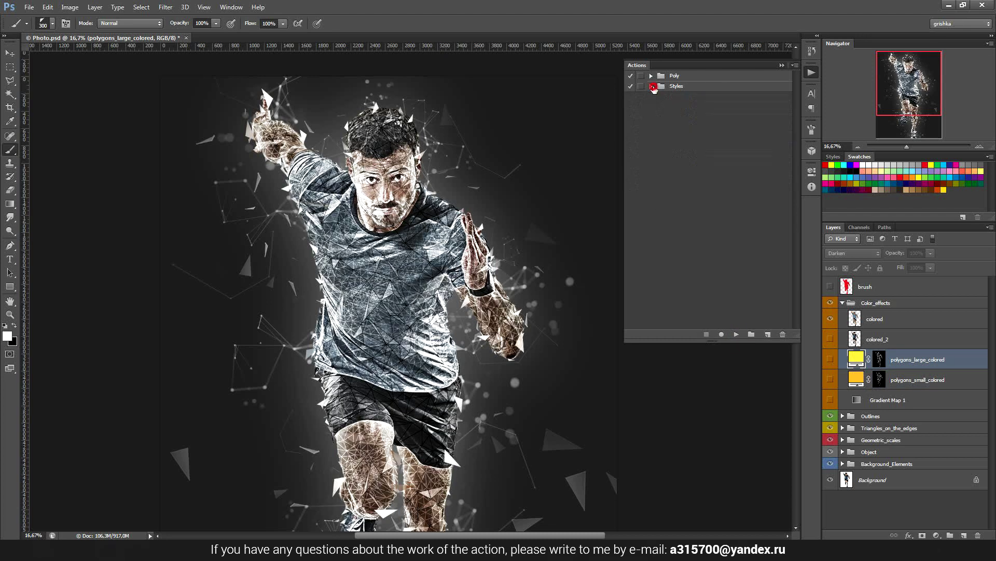